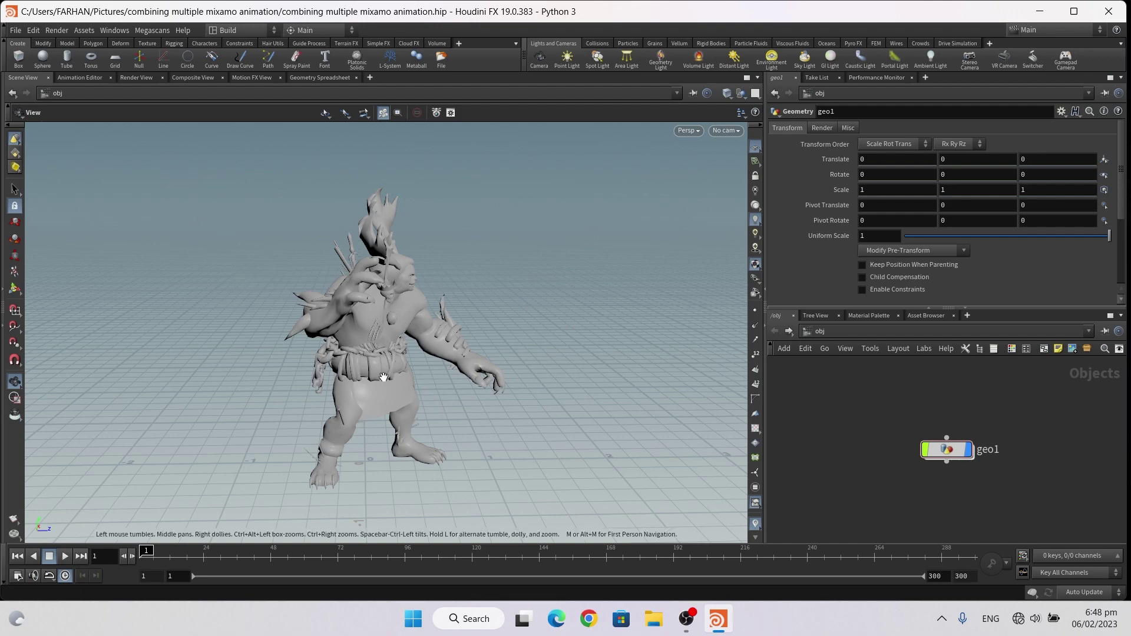
# Orbit around the creature character and play through its existing animation
pyautogui.moveTo(324, 280)
pyautogui.mouseDown()
pyautogui.moveTo(379, 391)
pyautogui.moveTo(373, 382)
pyautogui.mouseUp()
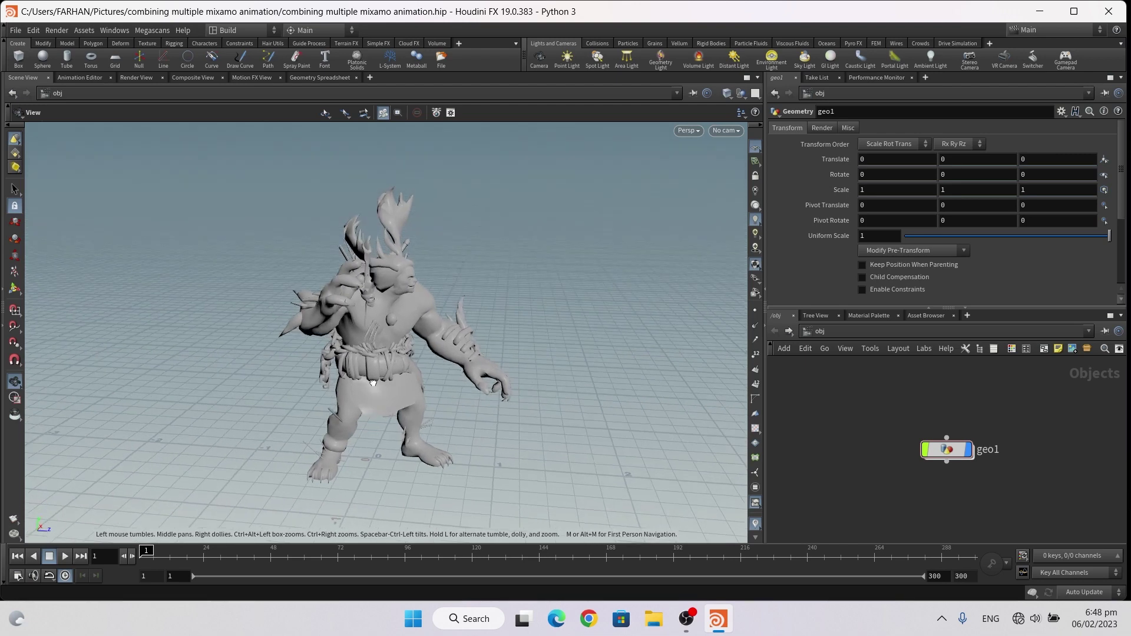
pyautogui.click(65, 556)
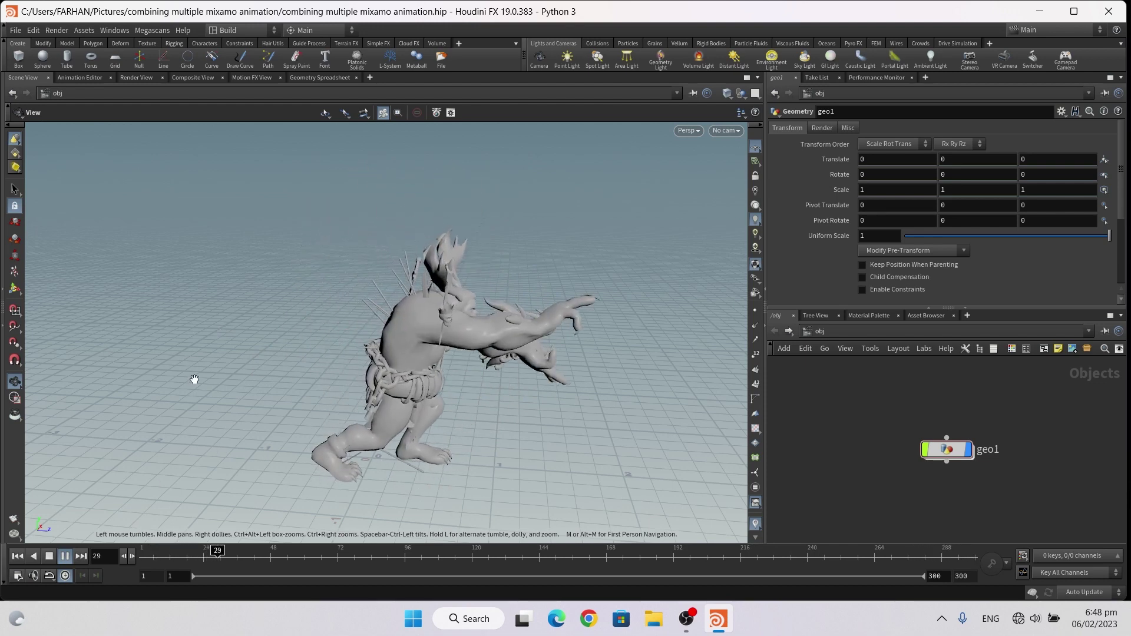
# Stop playback, return to frame 1, and enter geo1's node network
pyautogui.press('Escape')
pyautogui.hotkey('ctrl', 'Left')
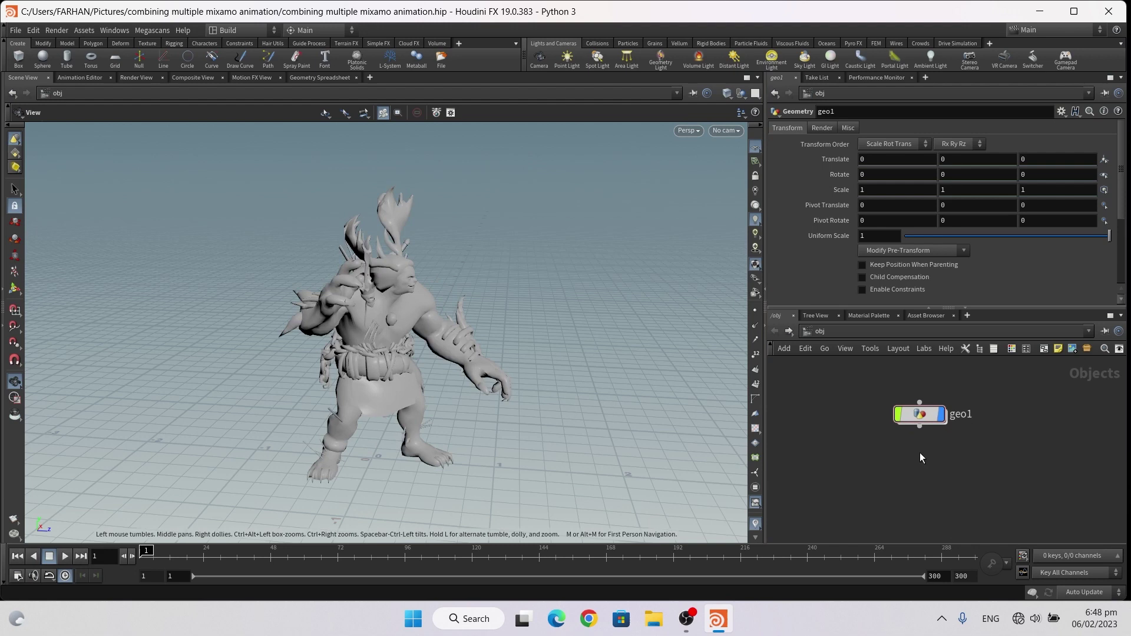
pyautogui.press('Tab')
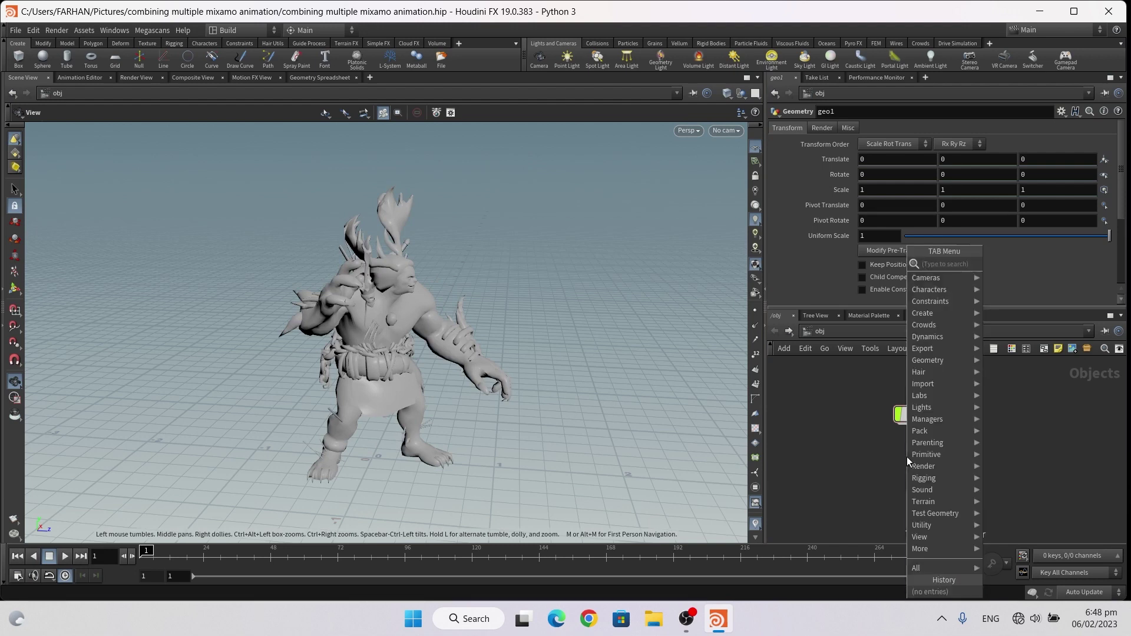
pyautogui.click(906, 457)
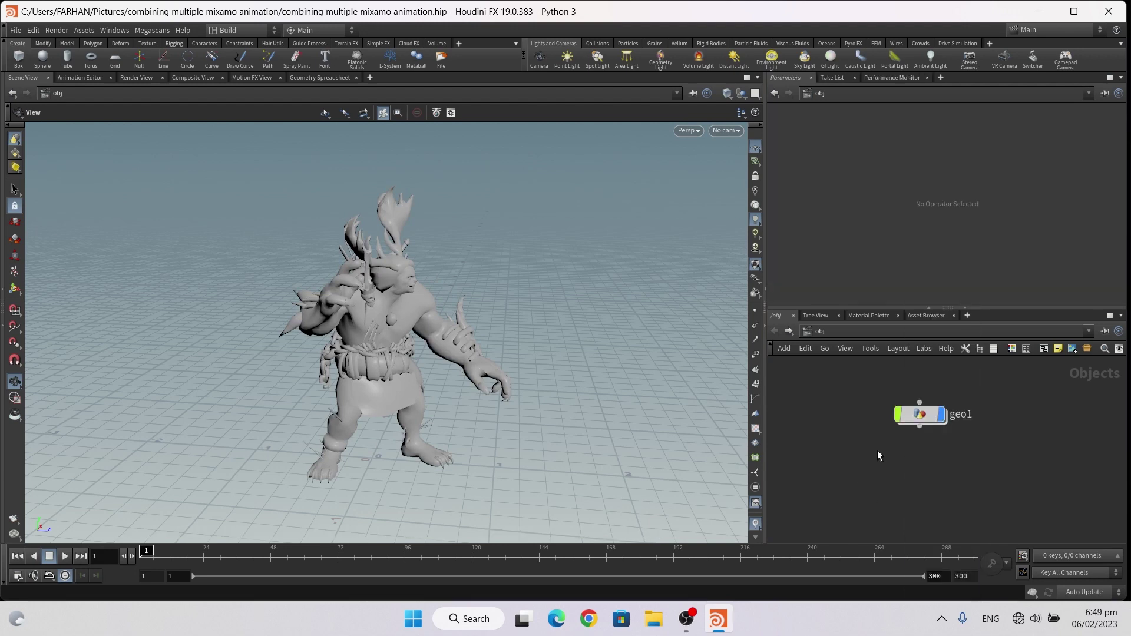
pyautogui.doubleClick(921, 419)
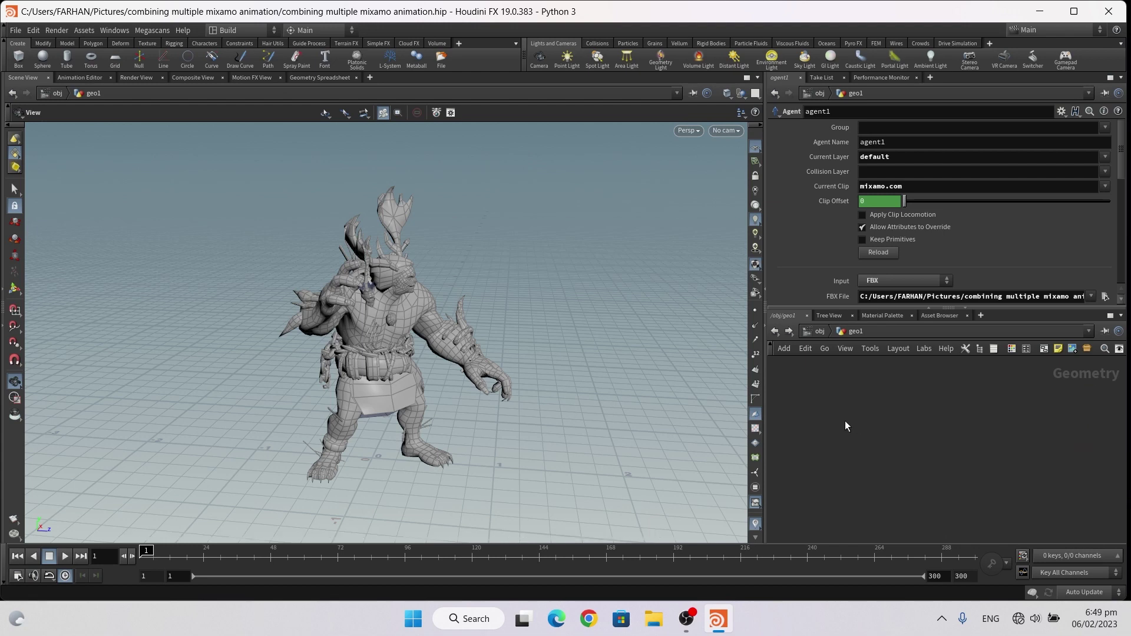
# Add an Agent node, agent5, and set its Input source to FBX
pyautogui.press('Tab')
pyautogui.write('age')
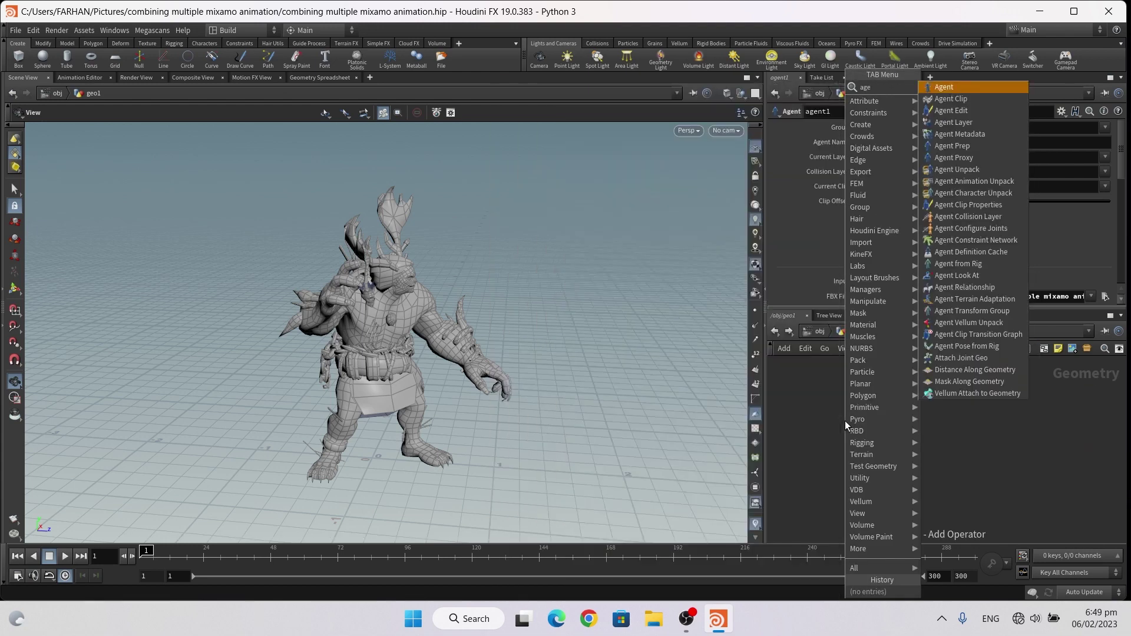
pyautogui.press('Return')
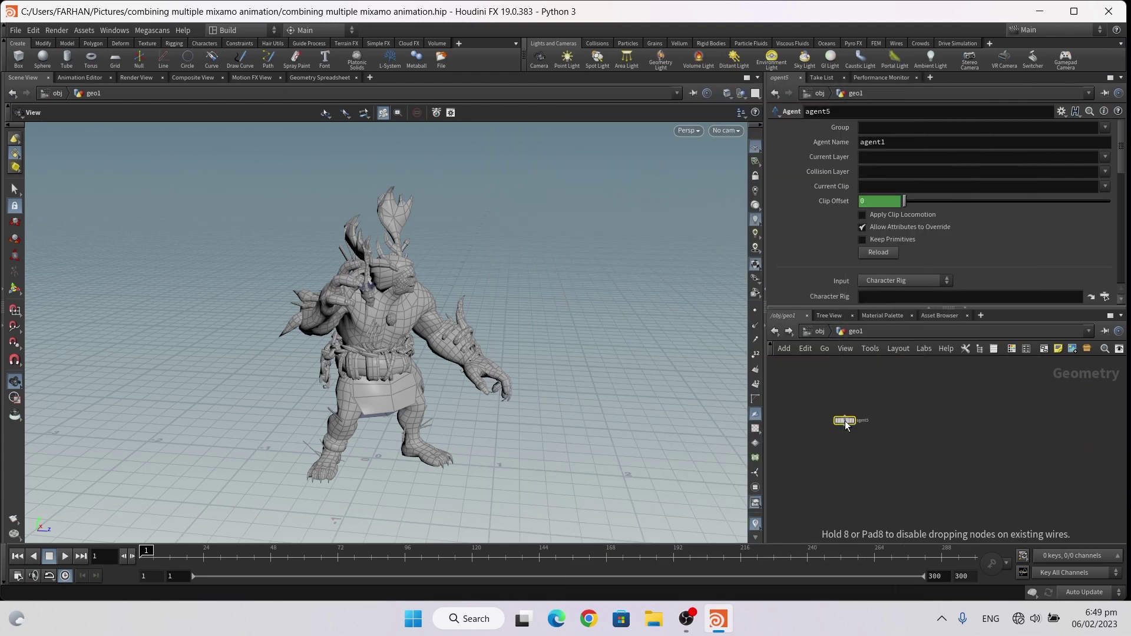
pyautogui.click(863, 400)
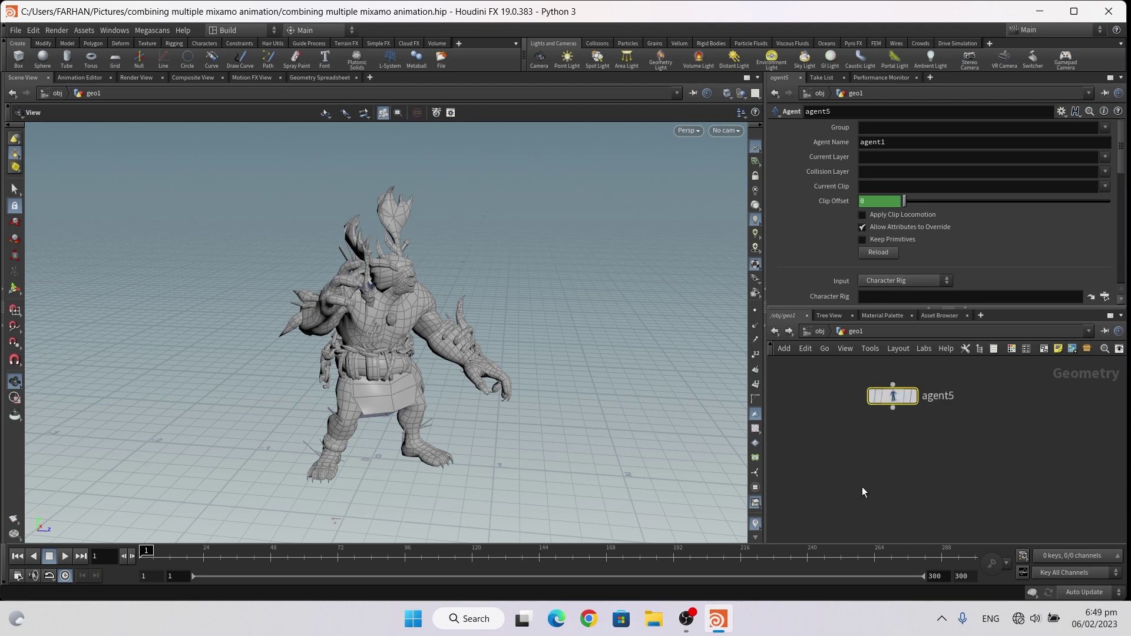
pyautogui.moveTo(893, 395); pyautogui.dragTo(831, 414)
pyautogui.scroll(2, 832, 416)
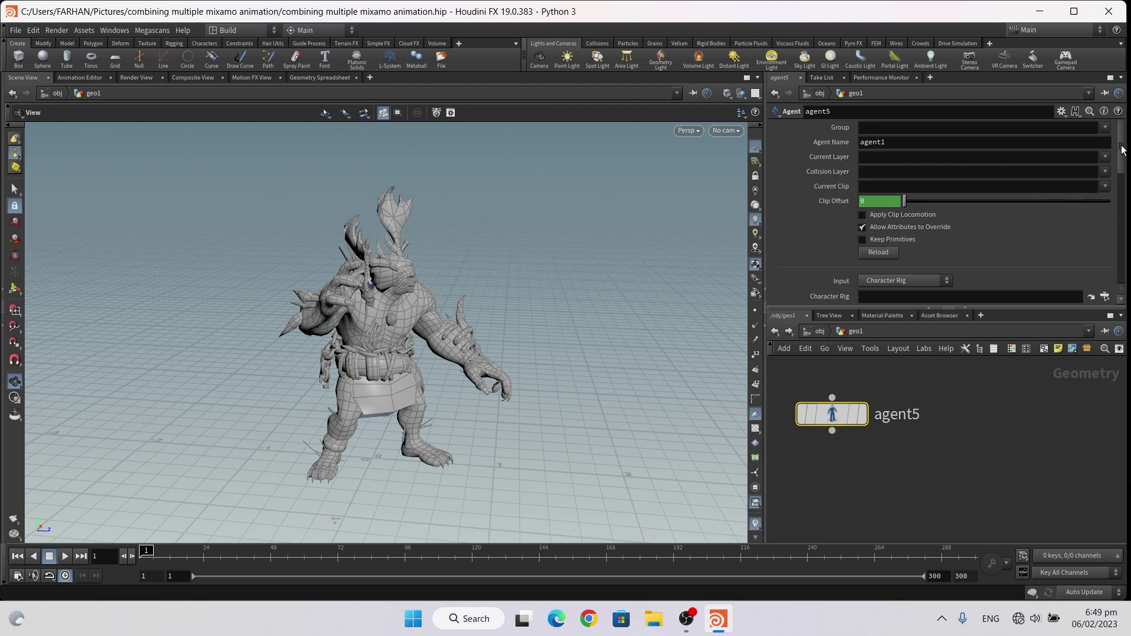
pyautogui.scroll(-3, 972, 203)
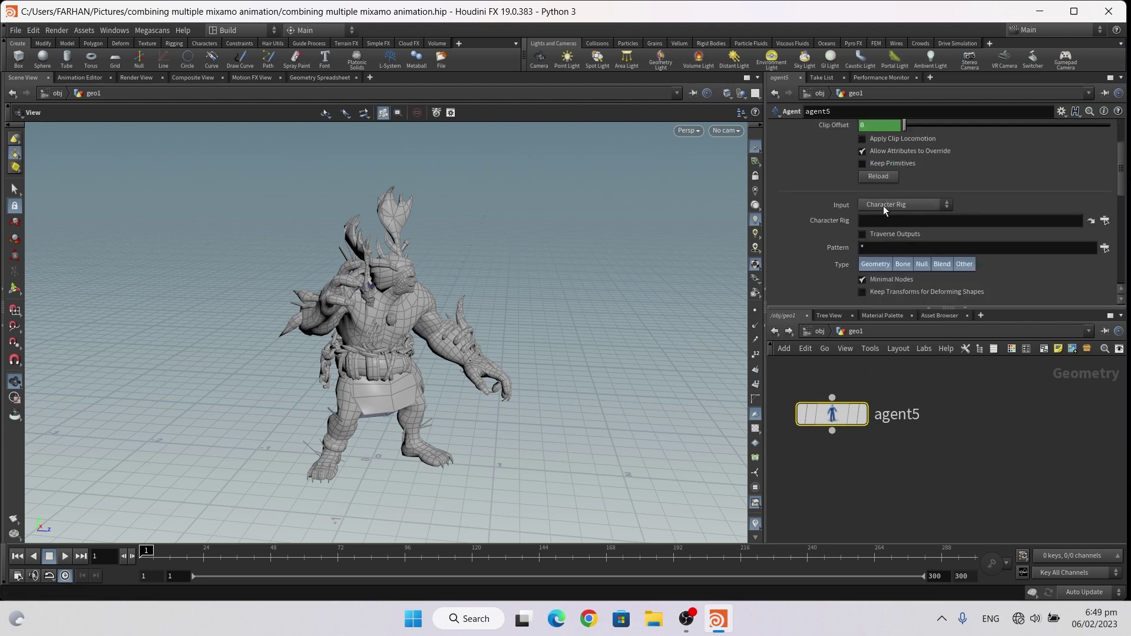
pyautogui.click(893, 207)
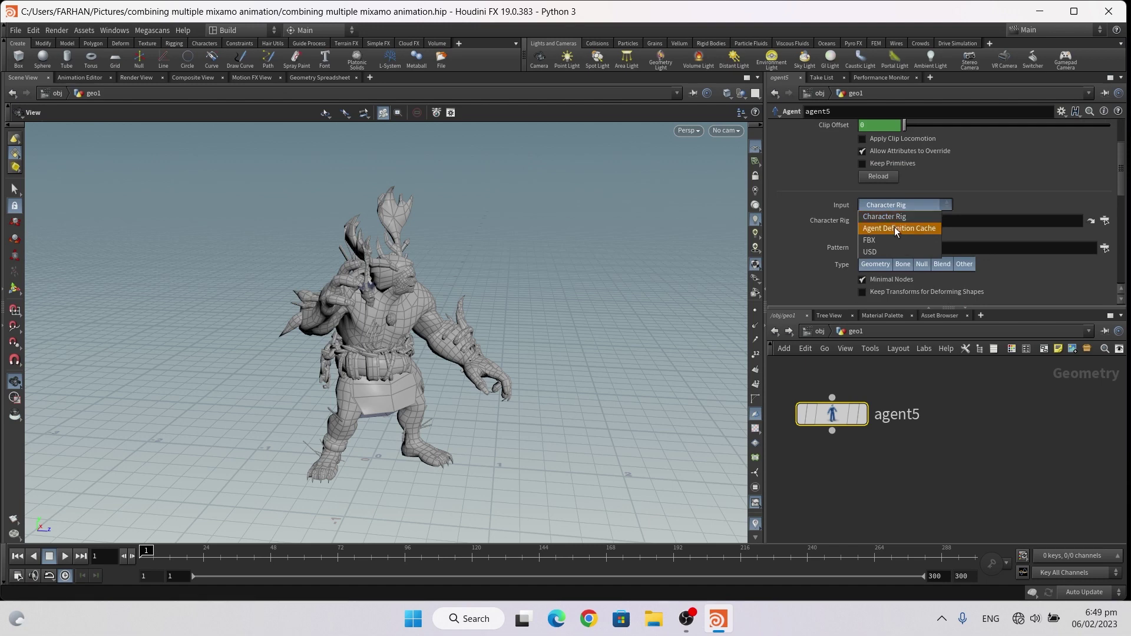
pyautogui.click(884, 241)
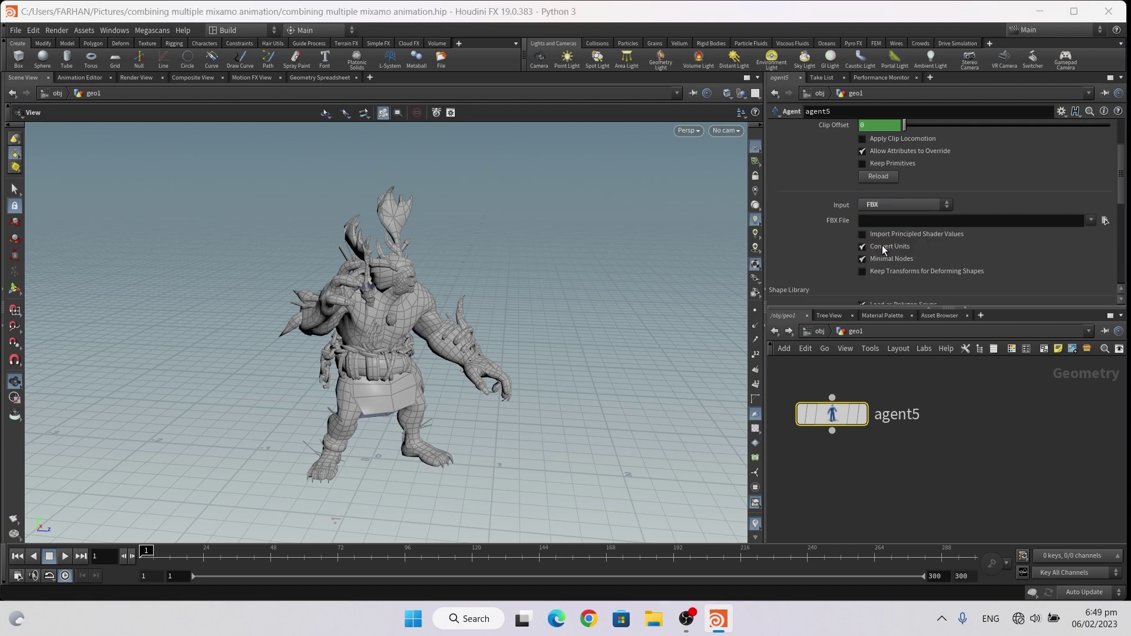
# Load maw_standing_magic_attack.fbx as agent5's FBX file
pyautogui.click(1105, 220)
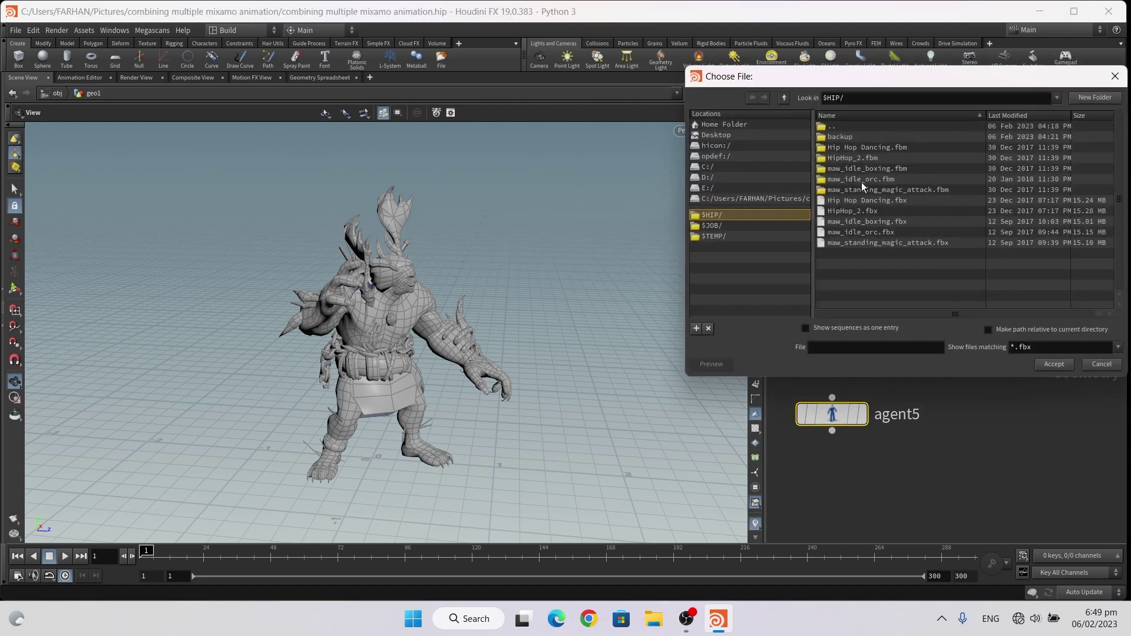
pyautogui.click(871, 243)
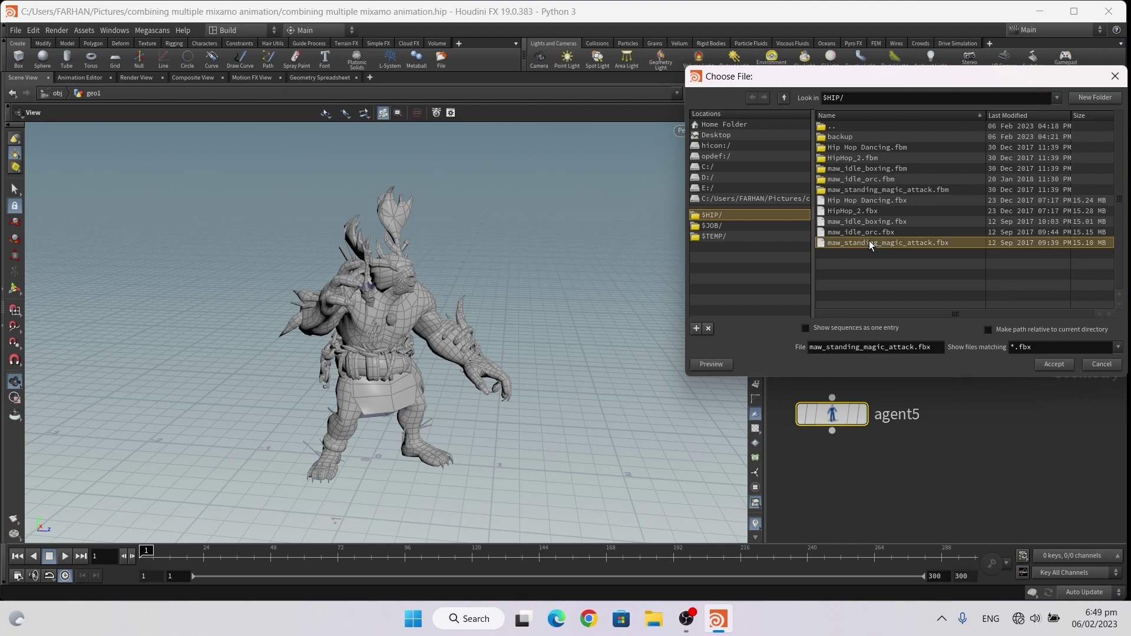
pyautogui.click(1055, 367)
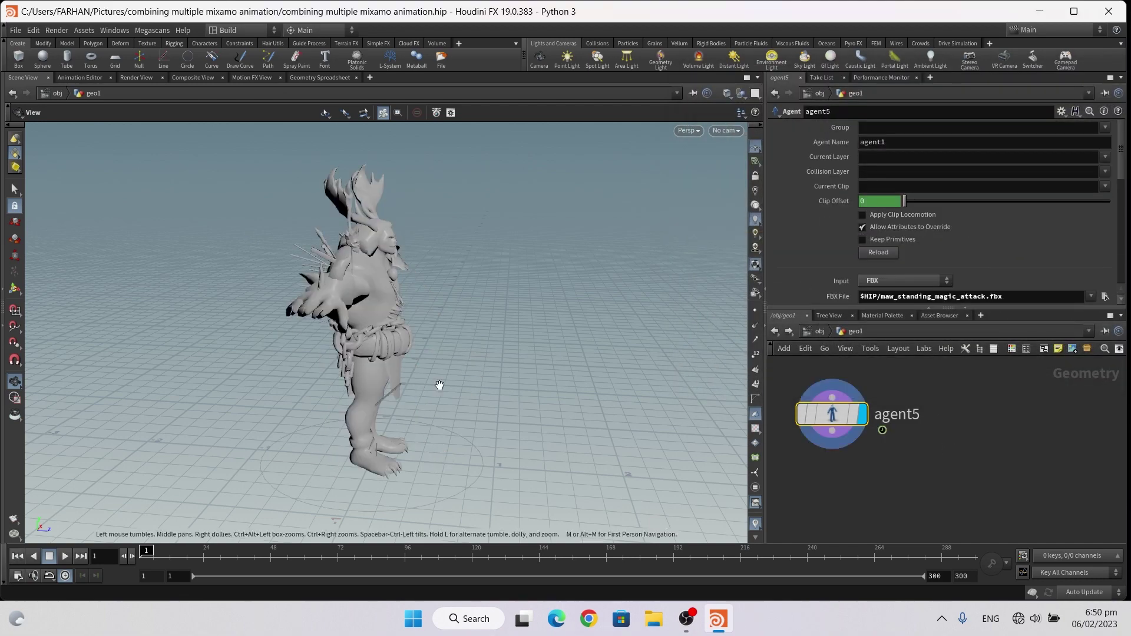
pyautogui.moveTo(474, 384); pyautogui.dragTo(264, 392)
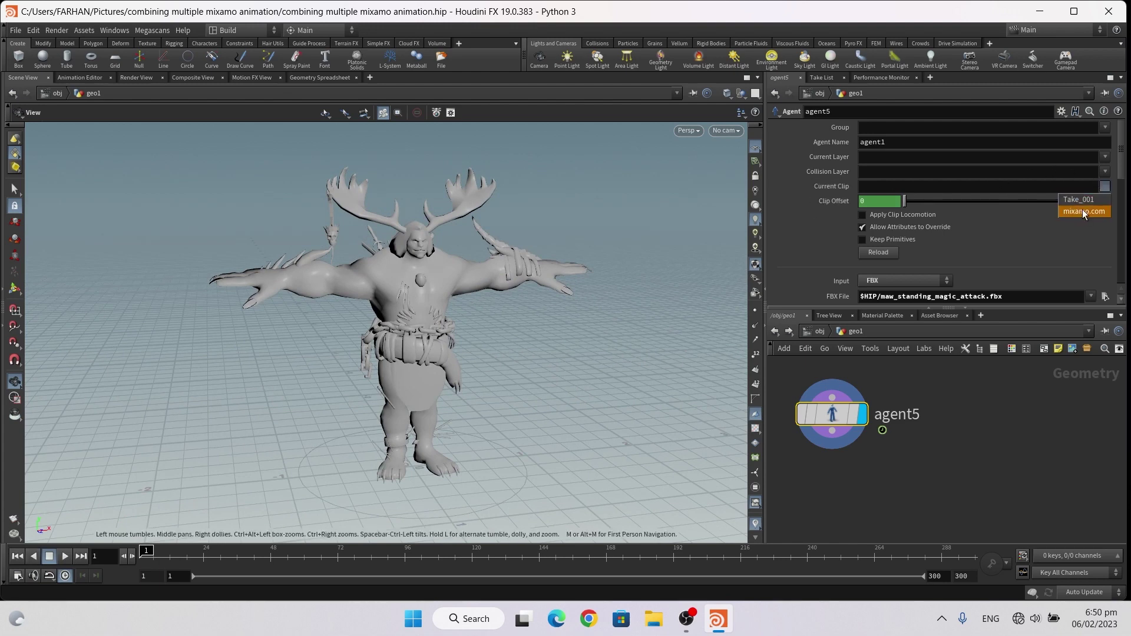
# Use clip mixamo.com with layer default, preview it, and enable Keep Transforms for Deforming Shapes
pyautogui.click(1083, 213)
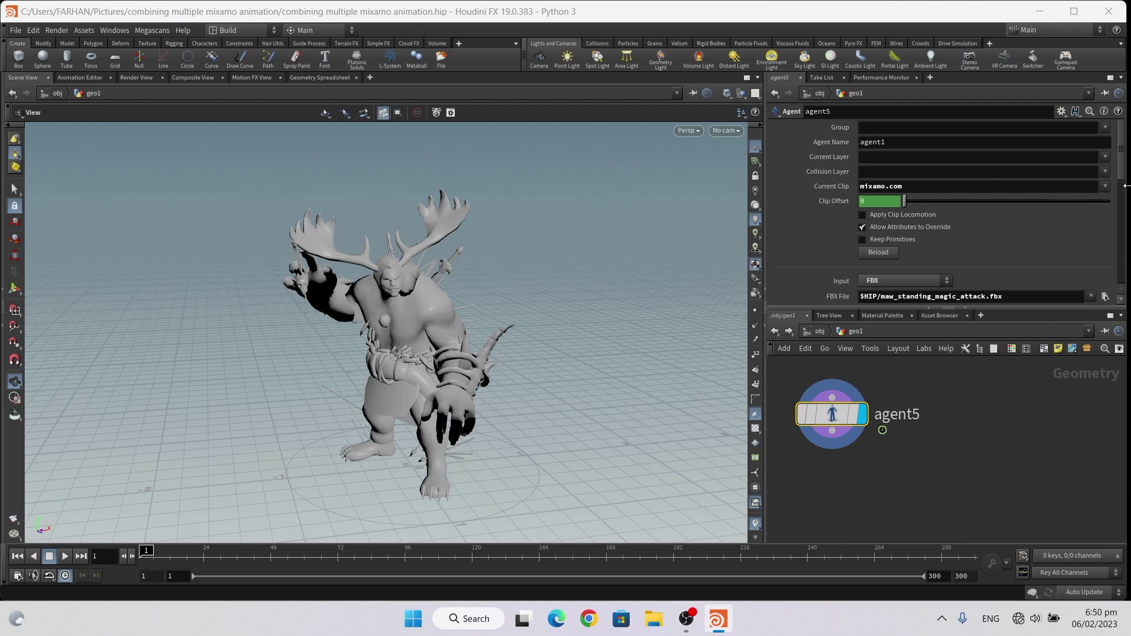
pyautogui.click(1103, 157)
pyautogui.click(1091, 182)
pyautogui.scroll(-2, 423, 358)
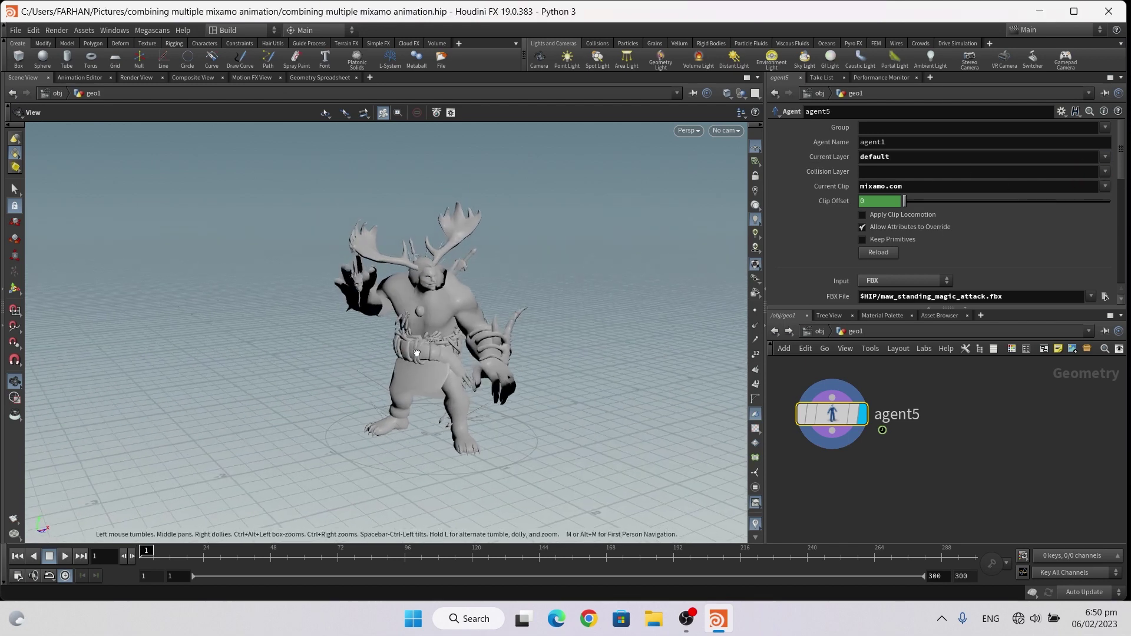
pyautogui.click(67, 555)
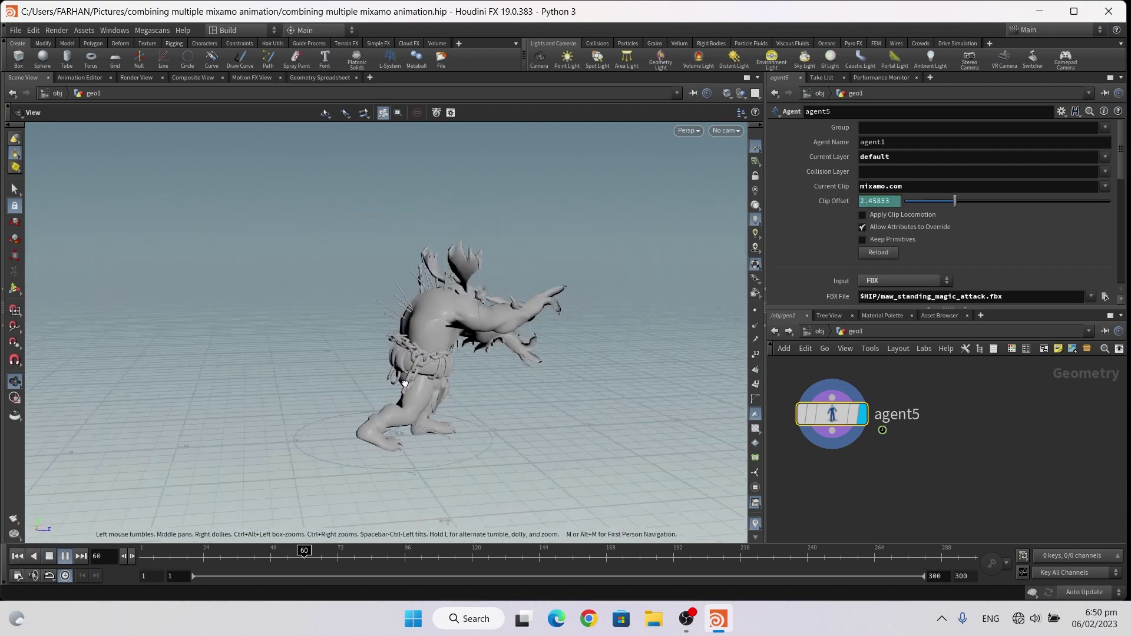
pyautogui.click(14, 558)
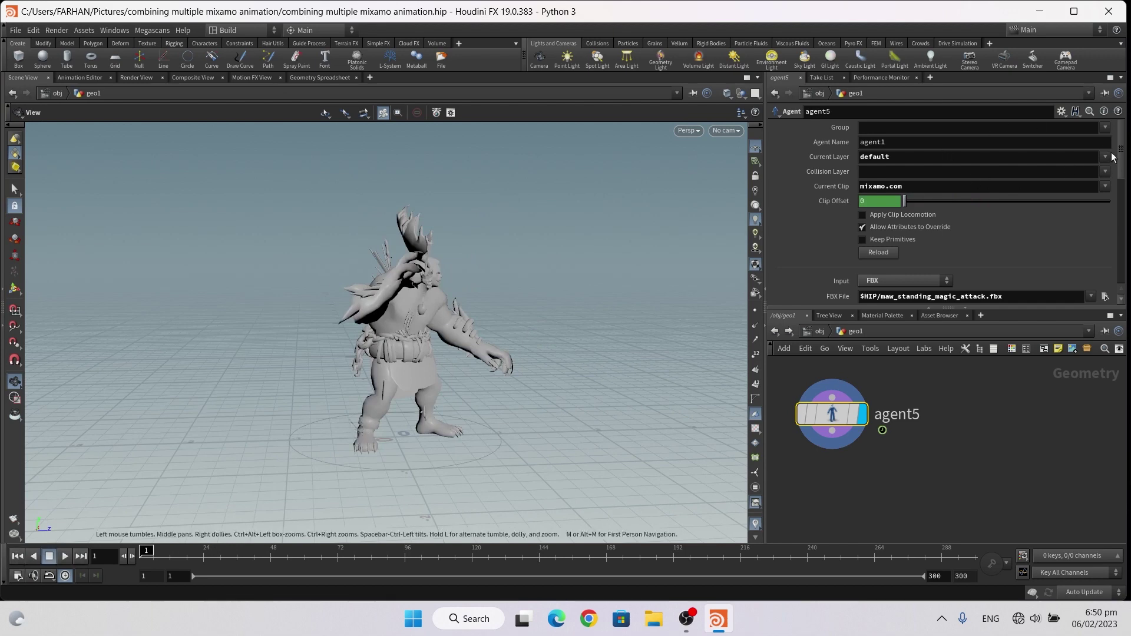
pyautogui.scroll(-3, 1016, 212)
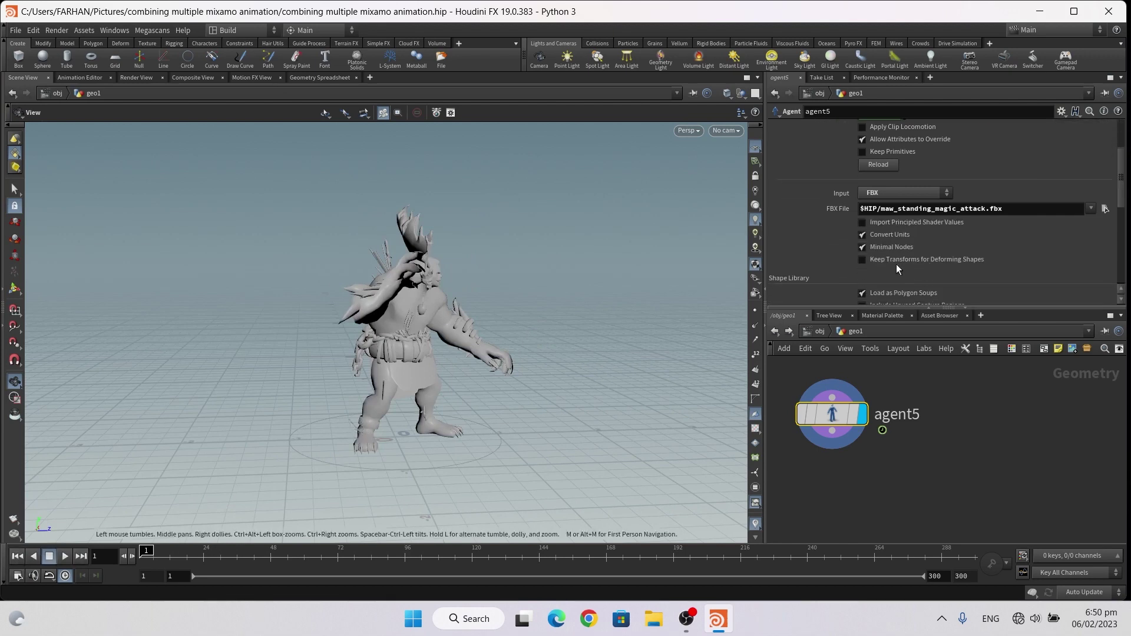
pyautogui.click(862, 260)
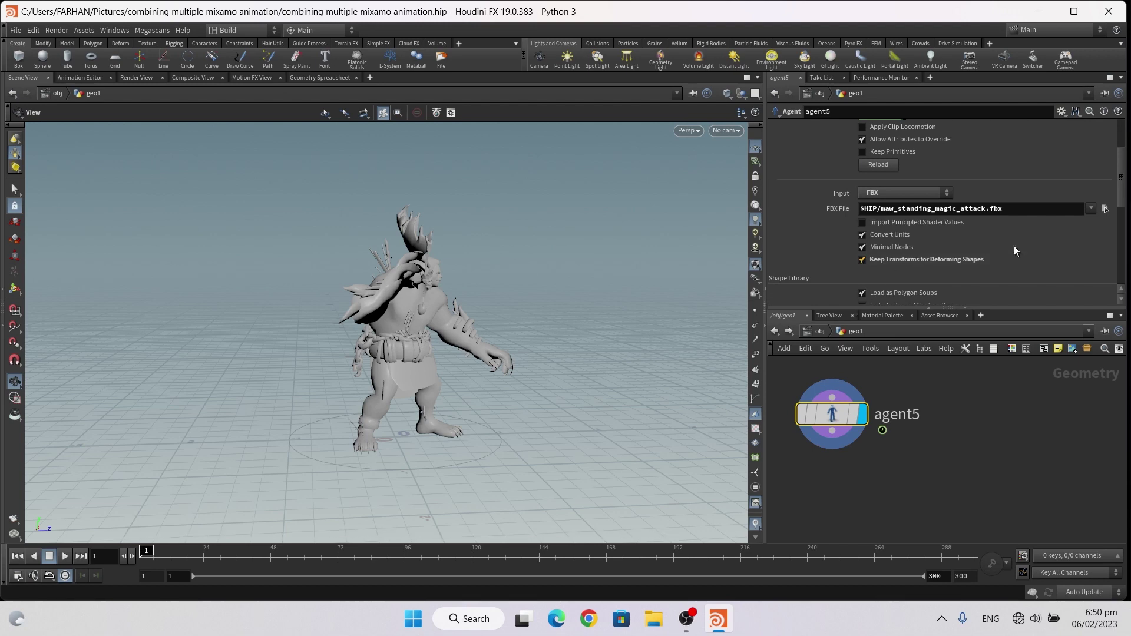
pyautogui.scroll(3, 1124, 179)
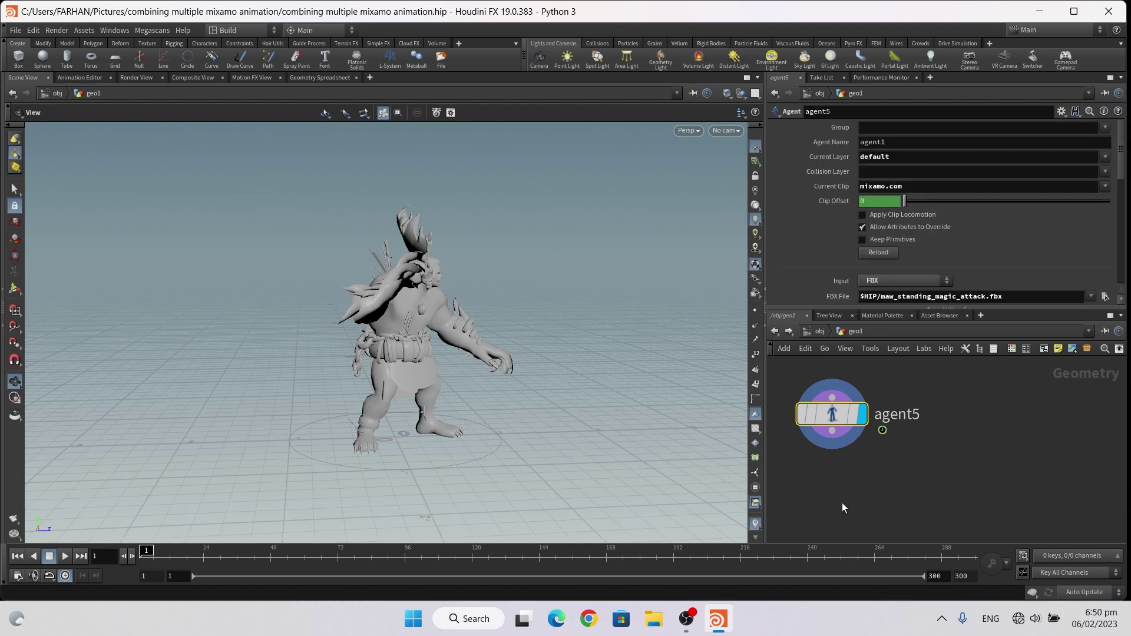
# Add timewarp5 under agent5, then unpack5 under timewarp5
pyautogui.press('Tab')
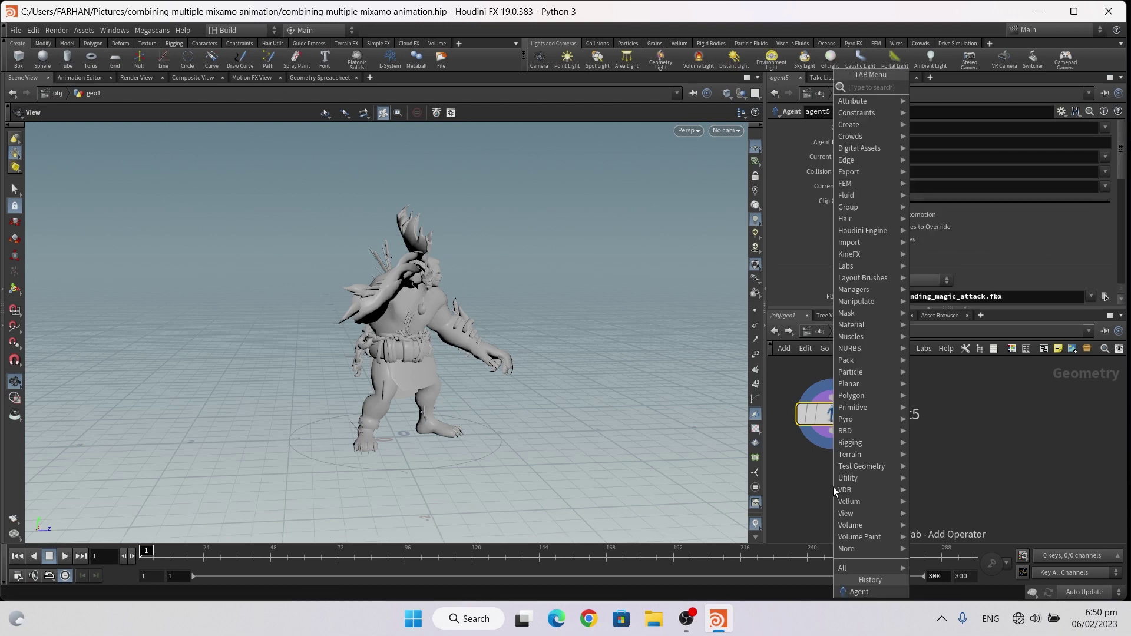
pyautogui.write('time')
pyautogui.click(972, 110)
pyautogui.click(831, 489)
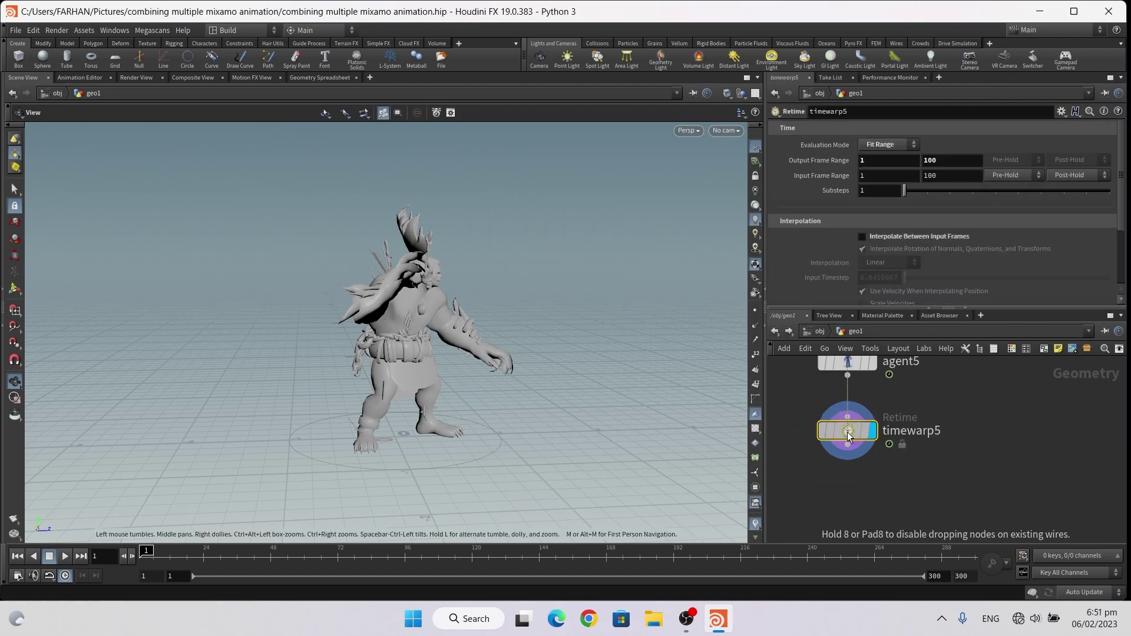
pyautogui.press('Tab')
pyautogui.click(862, 482)
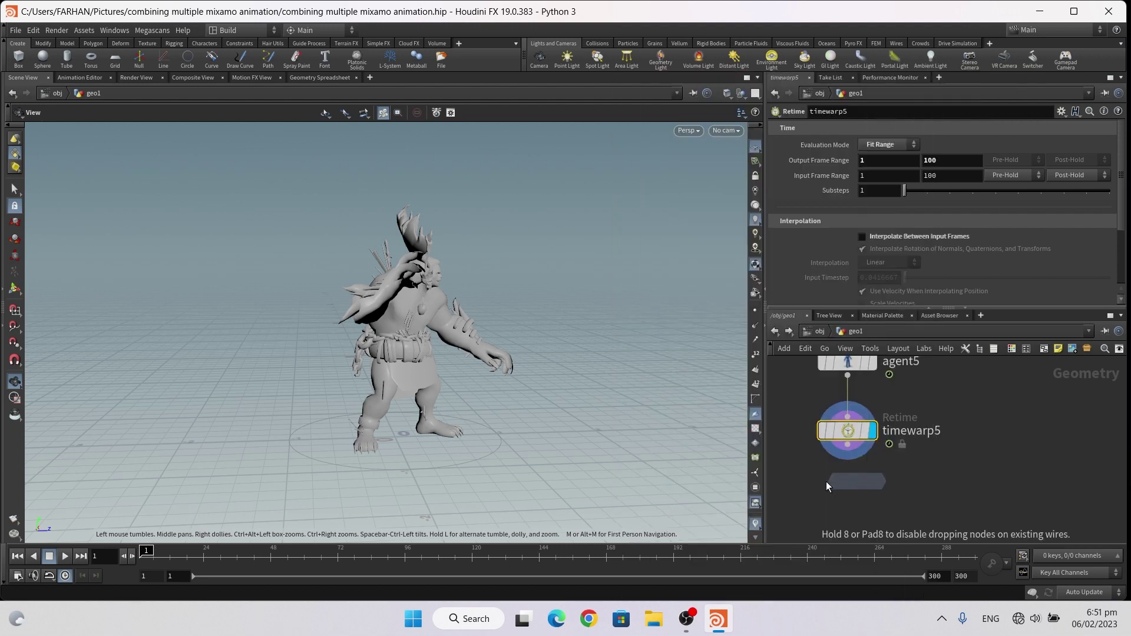
pyautogui.click(848, 497)
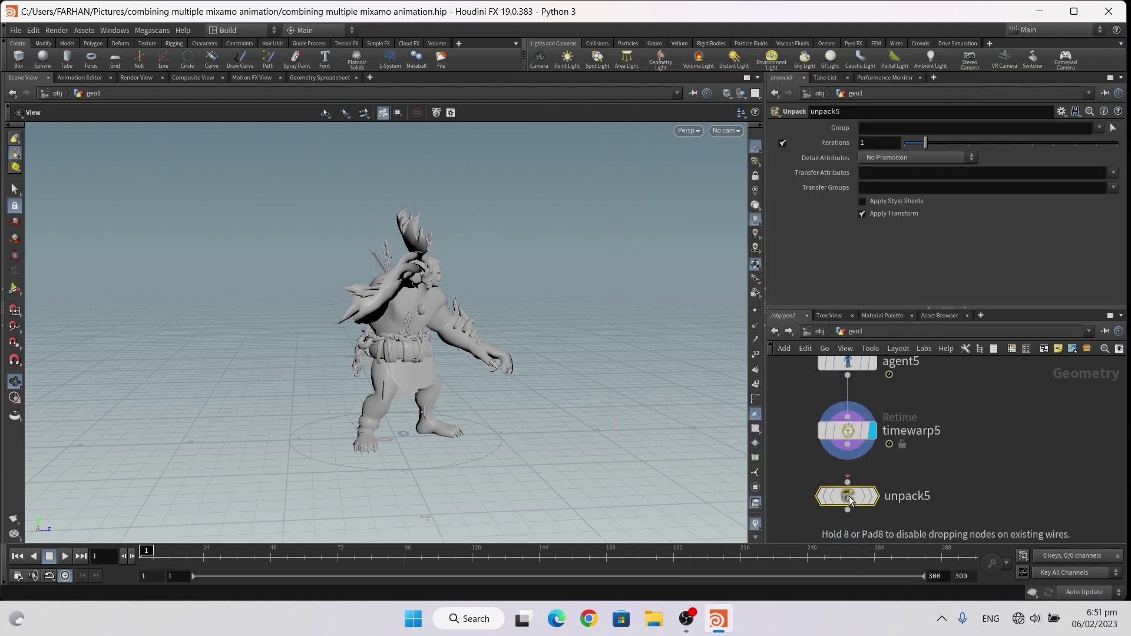
# Paste a copy of the chain as agent6 → timewarp6 → unpack6, loading maw_idle_boxing.fbx into agent6
pyautogui.hotkey('ctrl', 'v')
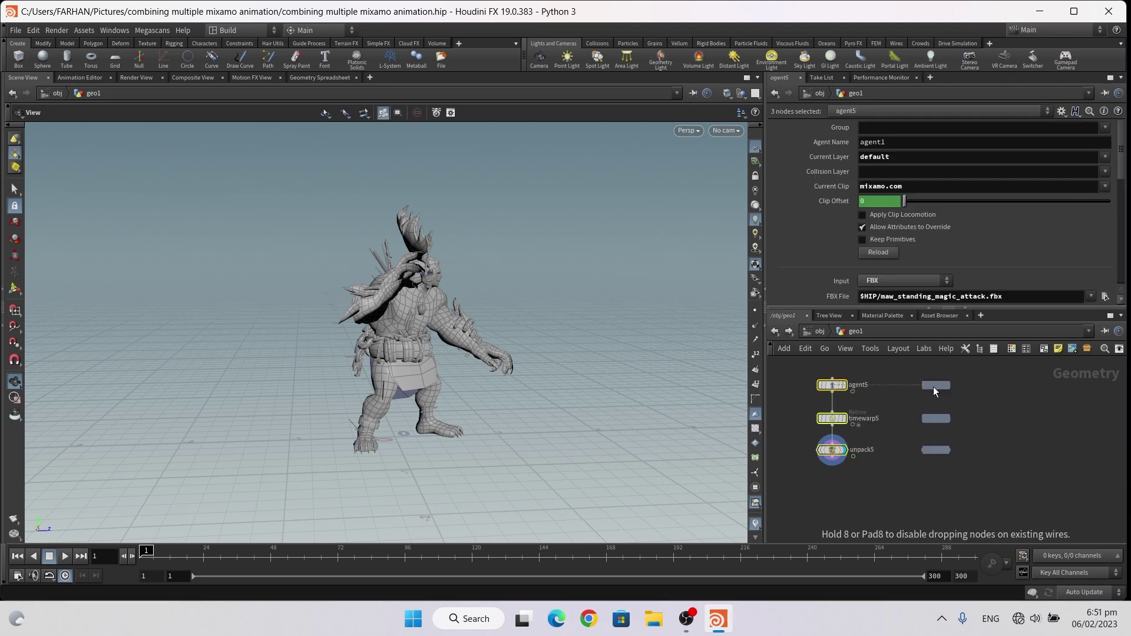
pyautogui.click(933, 450)
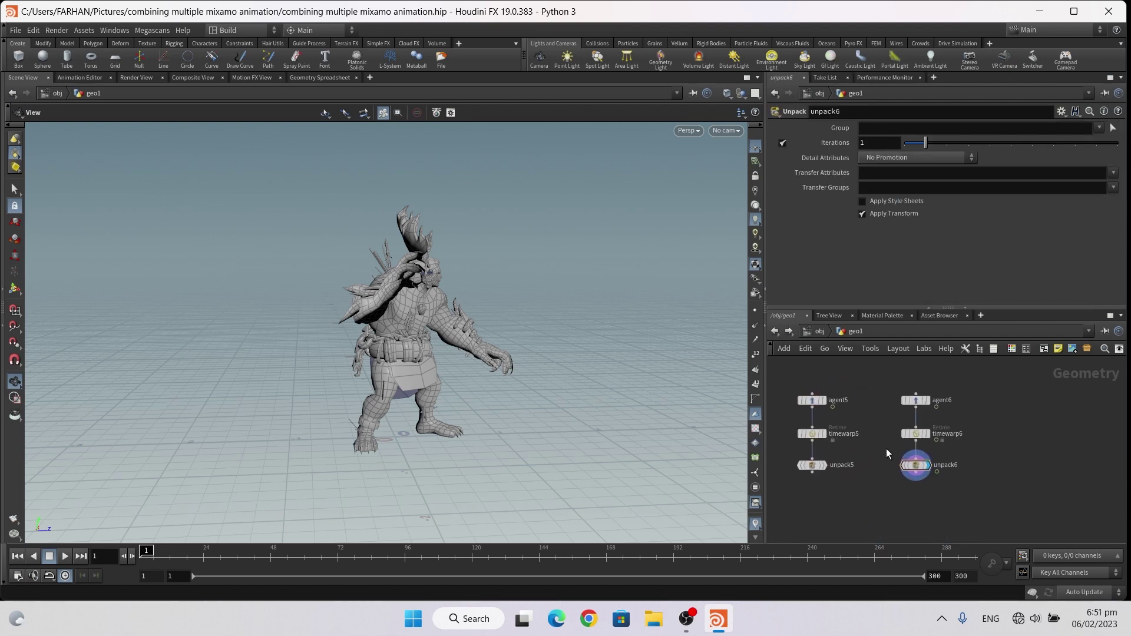
pyautogui.click(915, 399)
pyautogui.scroll(-2, 861, 163)
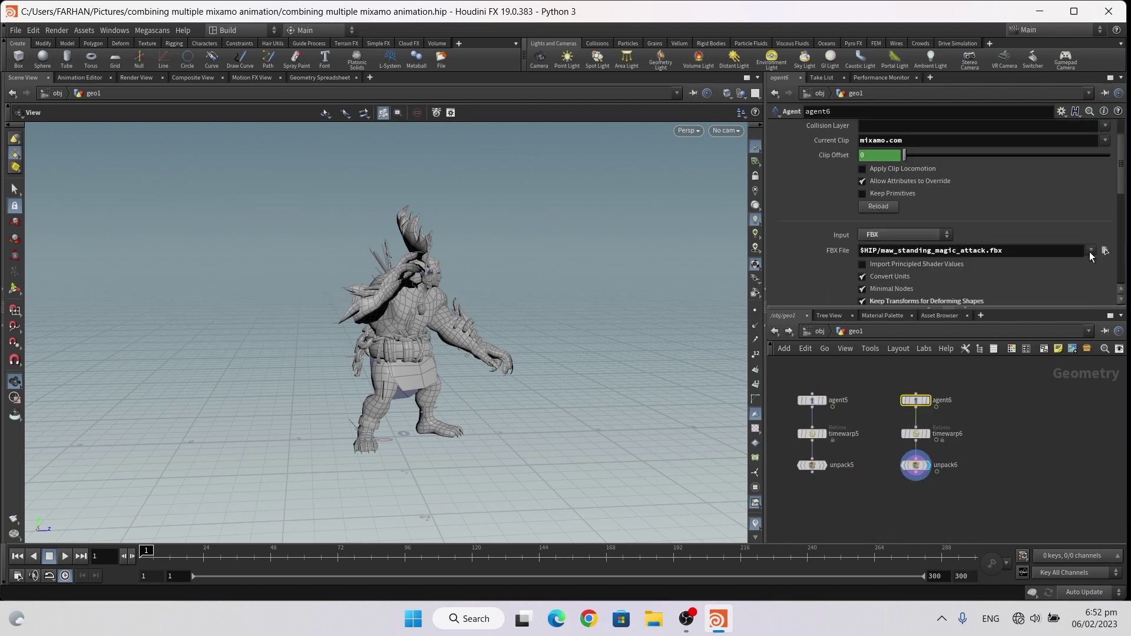
pyautogui.click(1102, 253)
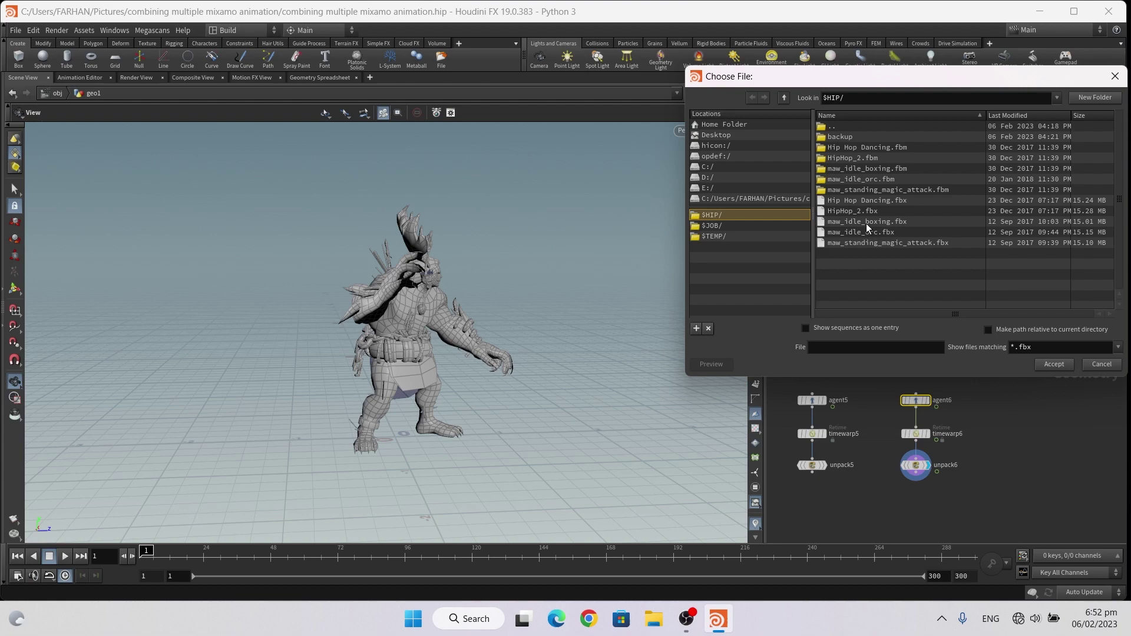
pyautogui.click(866, 222)
pyautogui.click(1055, 365)
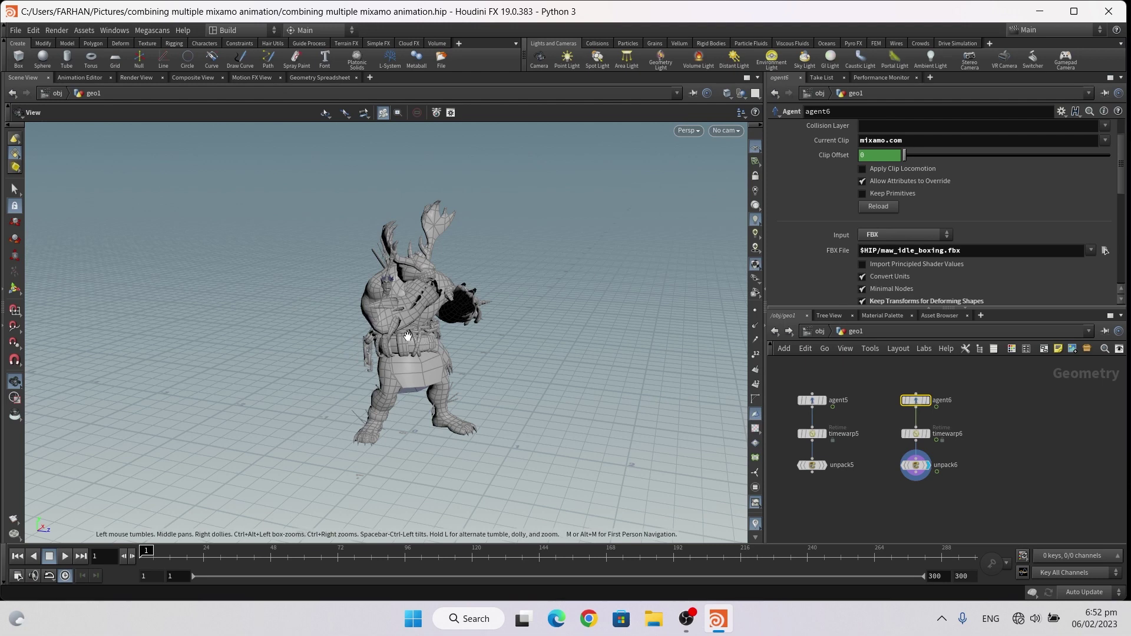
pyautogui.moveTo(414, 324); pyautogui.dragTo(608, 357)
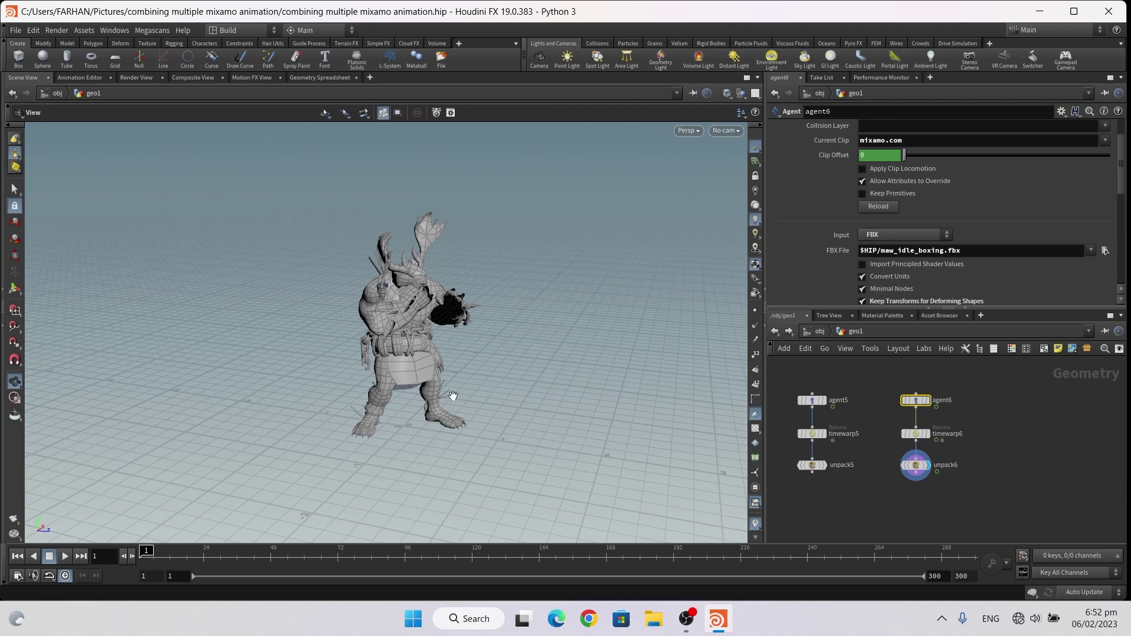
pyautogui.scroll(2, 453, 392)
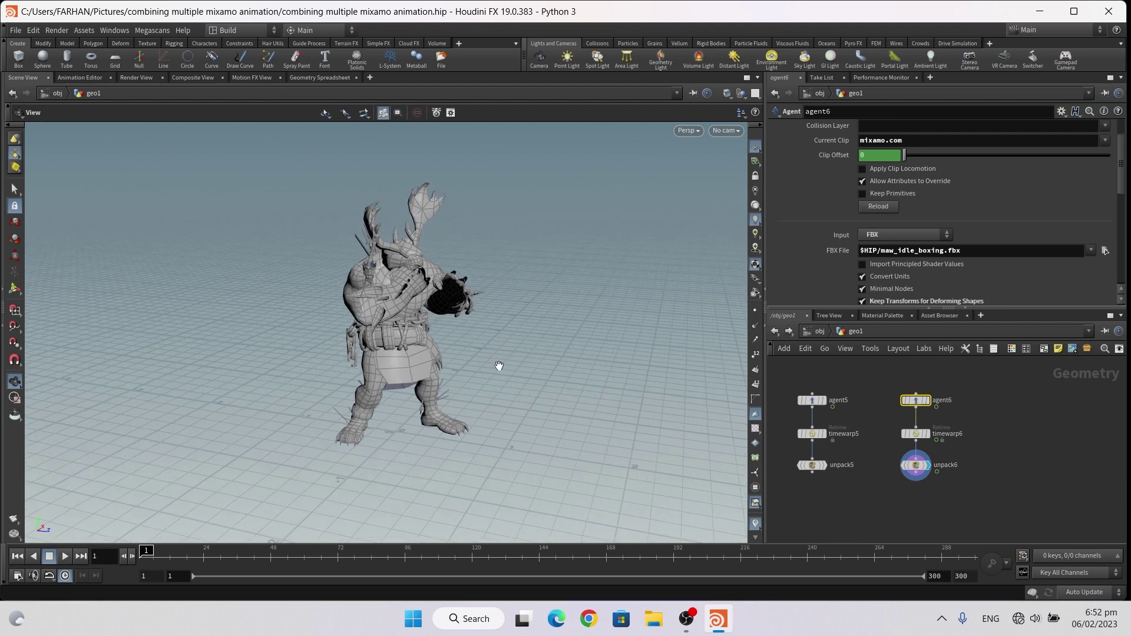
pyautogui.scroll(-2, 499, 366)
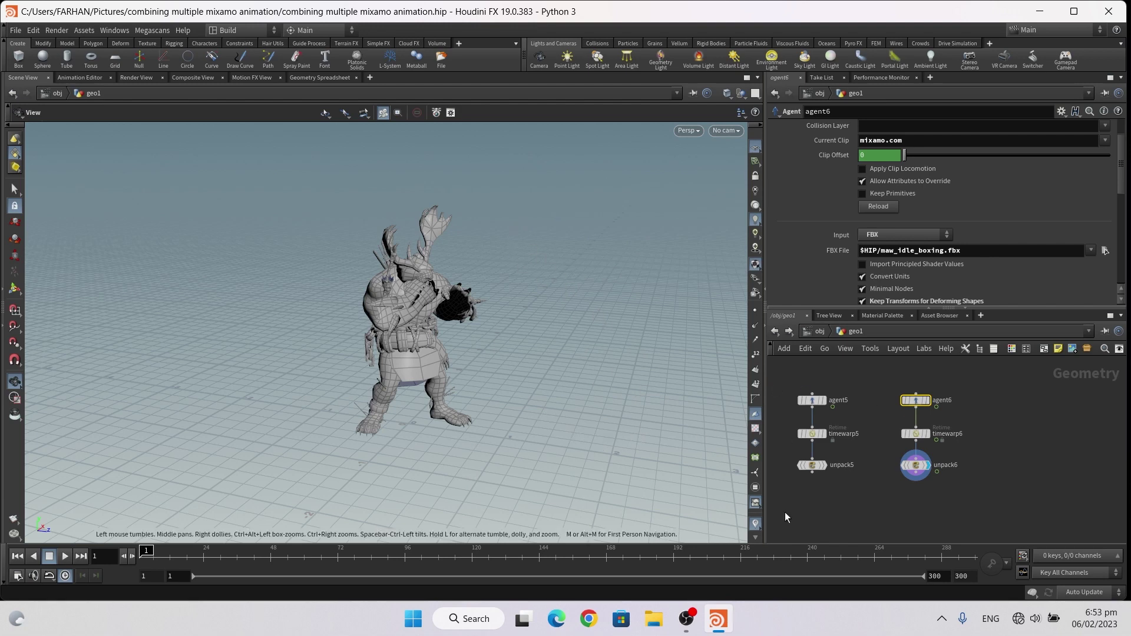
# Create a Blend Shapes node, blendshapes5, below the unpack nodes
pyautogui.hotkey('ctrl', 'z')
pyautogui.press('Tab')
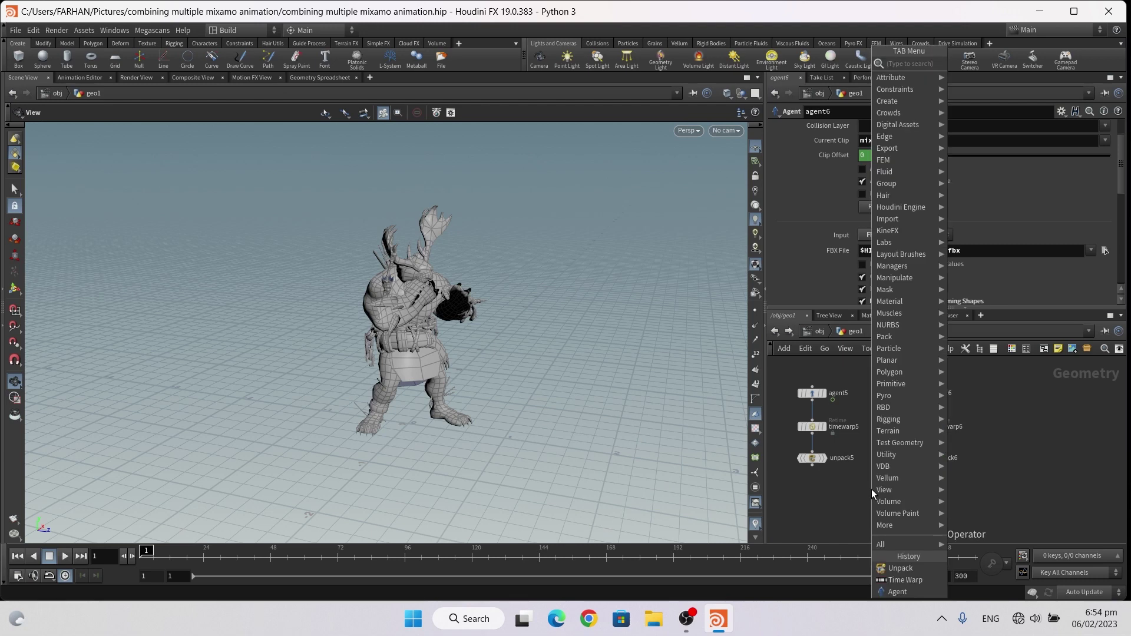
pyautogui.write('ble')
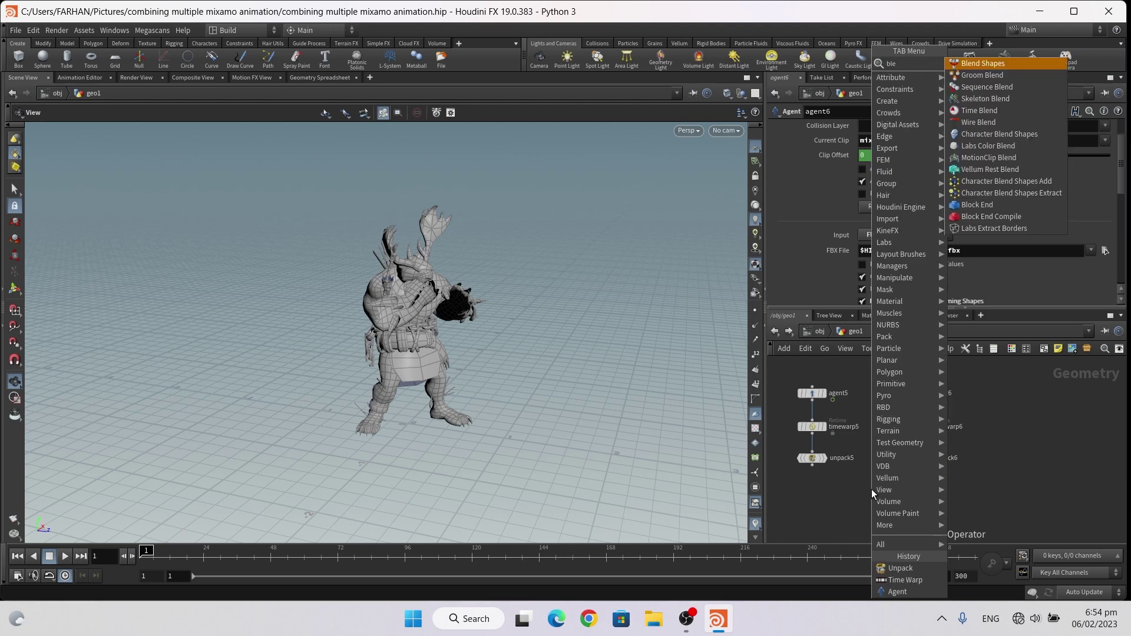
pyautogui.press('Return')
pyautogui.click(872, 489)
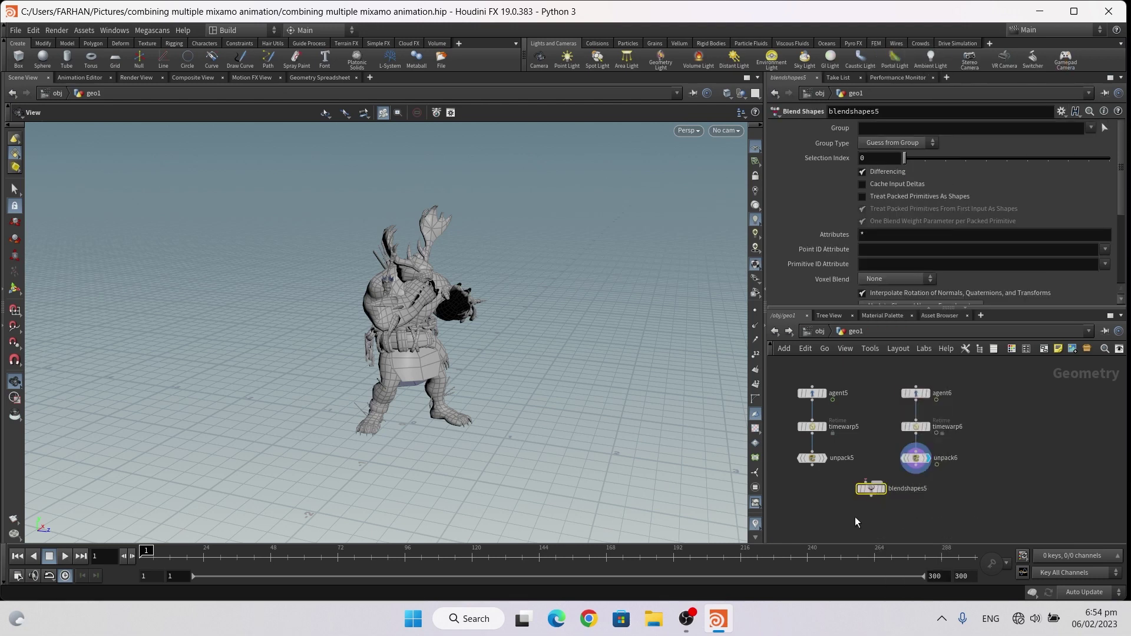
pyautogui.moveTo(883, 495); pyautogui.dragTo(903, 473, button='middle')
pyautogui.moveTo(895, 466); pyautogui.dragTo(877, 494)
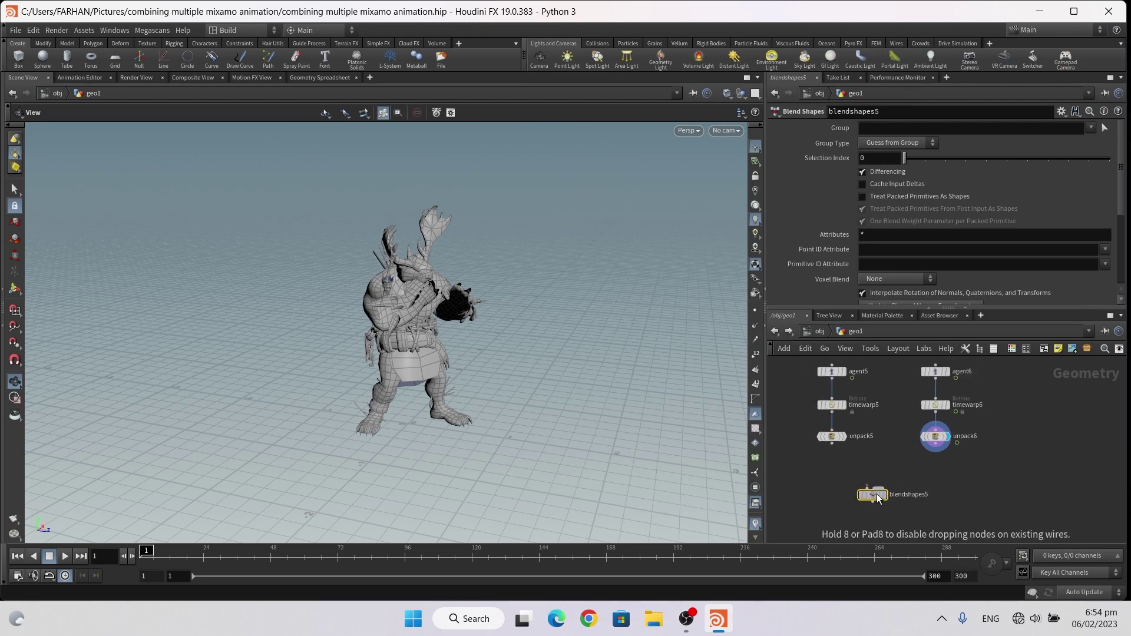
# Wire unpack5 and unpack6 into blendshapes5 and set its display flag
pyautogui.click(831, 445)
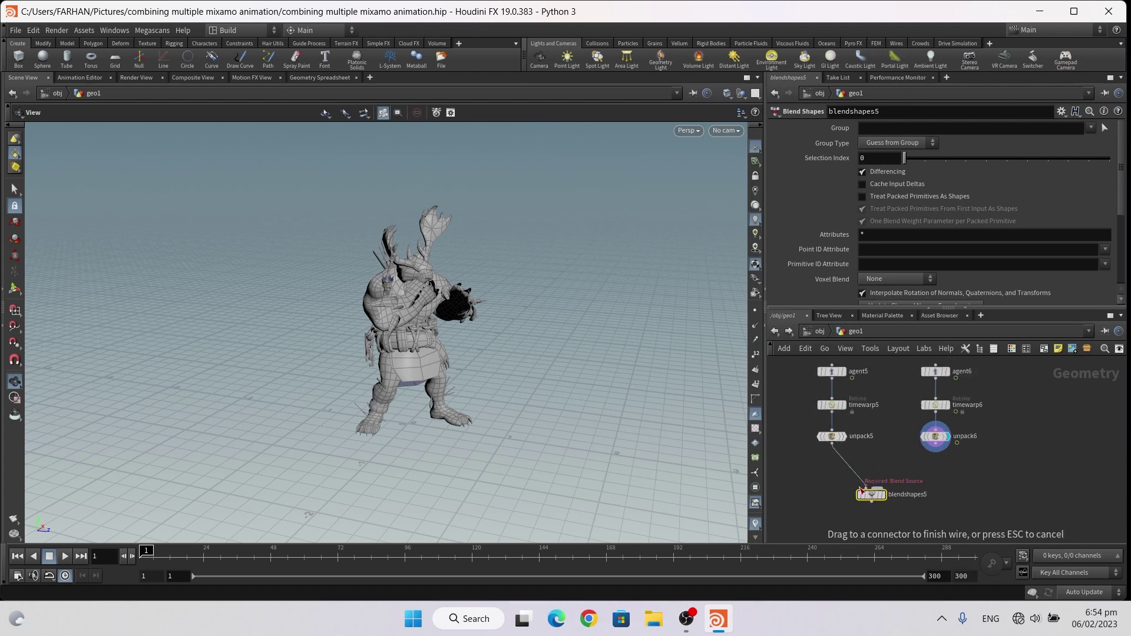
pyautogui.keyDown('shift'); pyautogui.click(935, 448); pyautogui.keyUp('shift')
pyautogui.click(895, 483)
pyautogui.scroll(3, 920, 484)
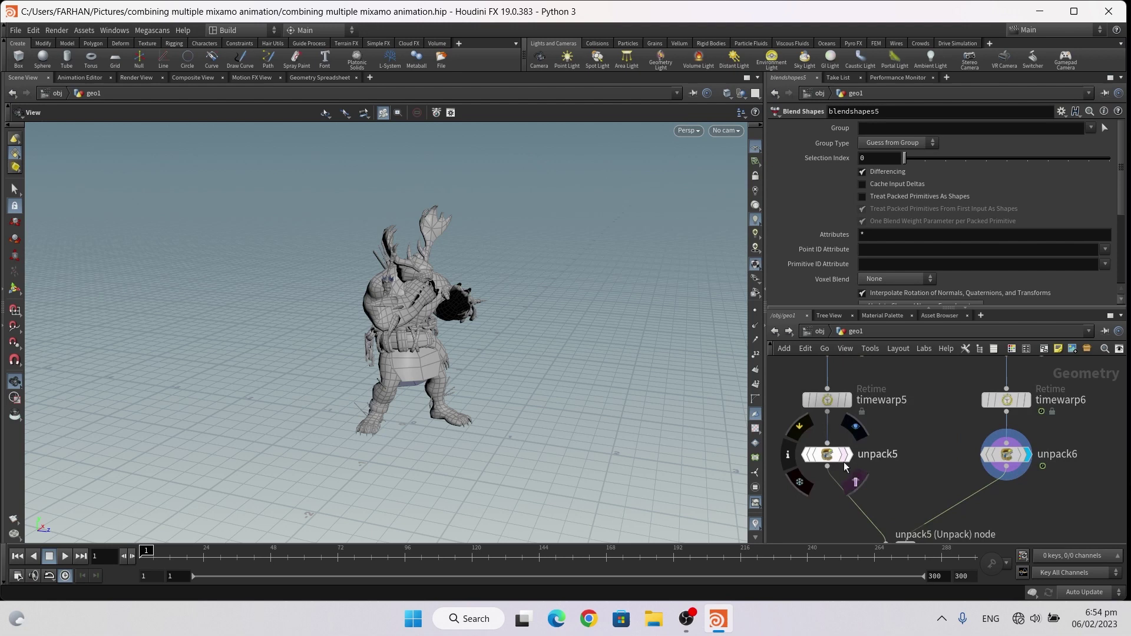
pyautogui.scroll(-2, 931, 485)
pyautogui.click(912, 486)
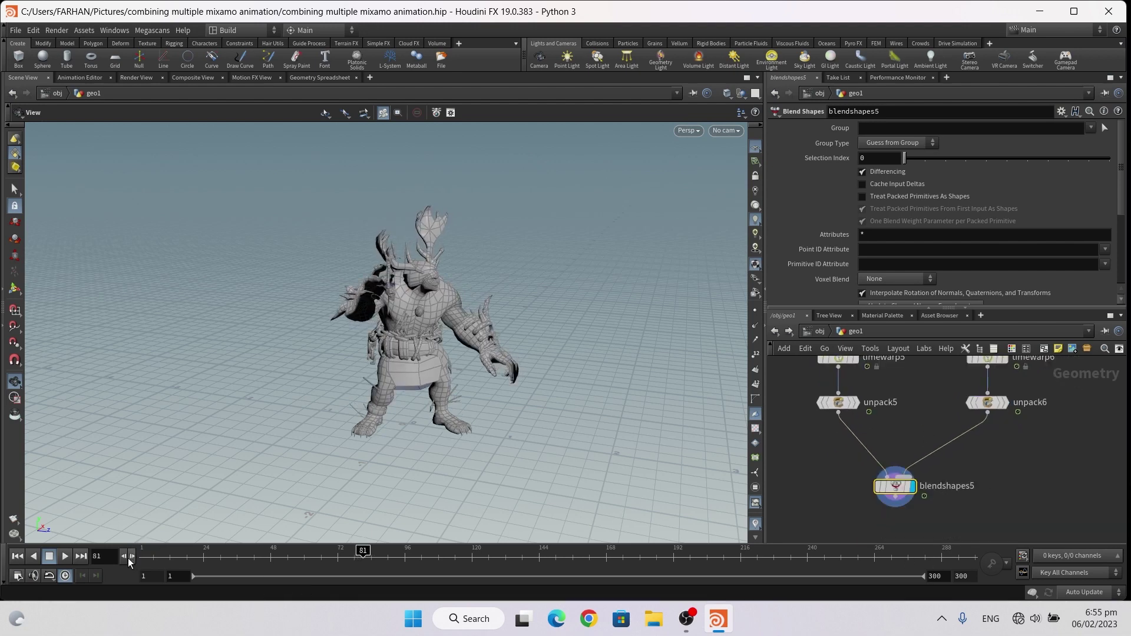
pyautogui.scroll(-3, 874, 229)
# Key blend1 at 0 on frame 80 and 1 on frame 92, then preview playback
pyautogui.keyDown('alt'); pyautogui.click(874, 229); pyautogui.keyUp('alt')
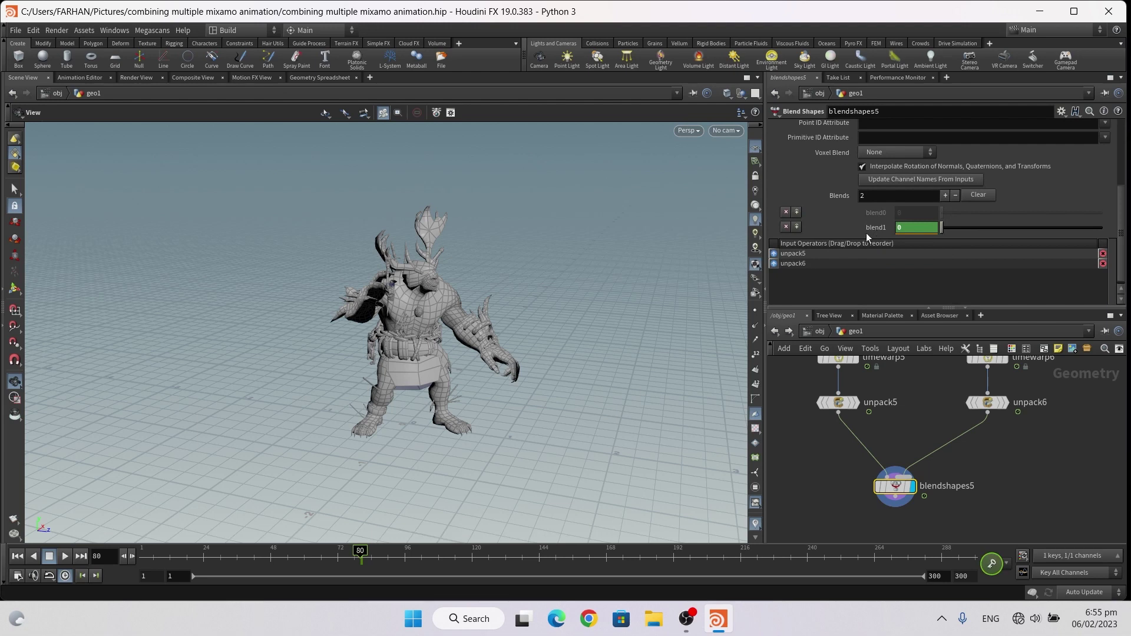
pyautogui.moveTo(360, 552); pyautogui.dragTo(394, 555)
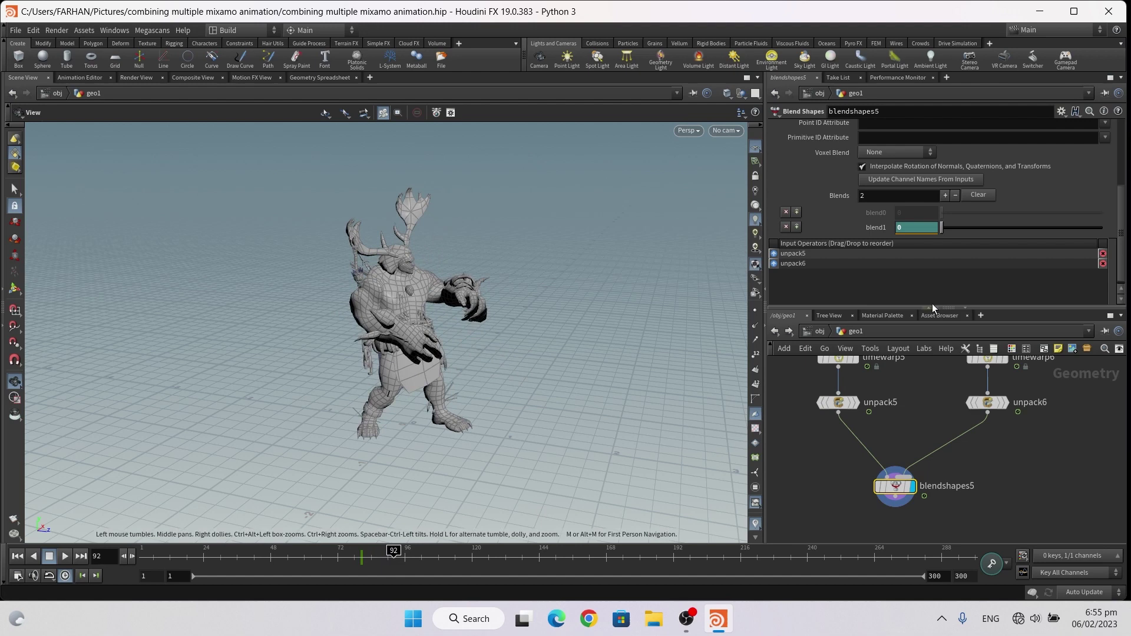
pyautogui.keyDown('alt'); pyautogui.click(879, 227); pyautogui.keyUp('alt')
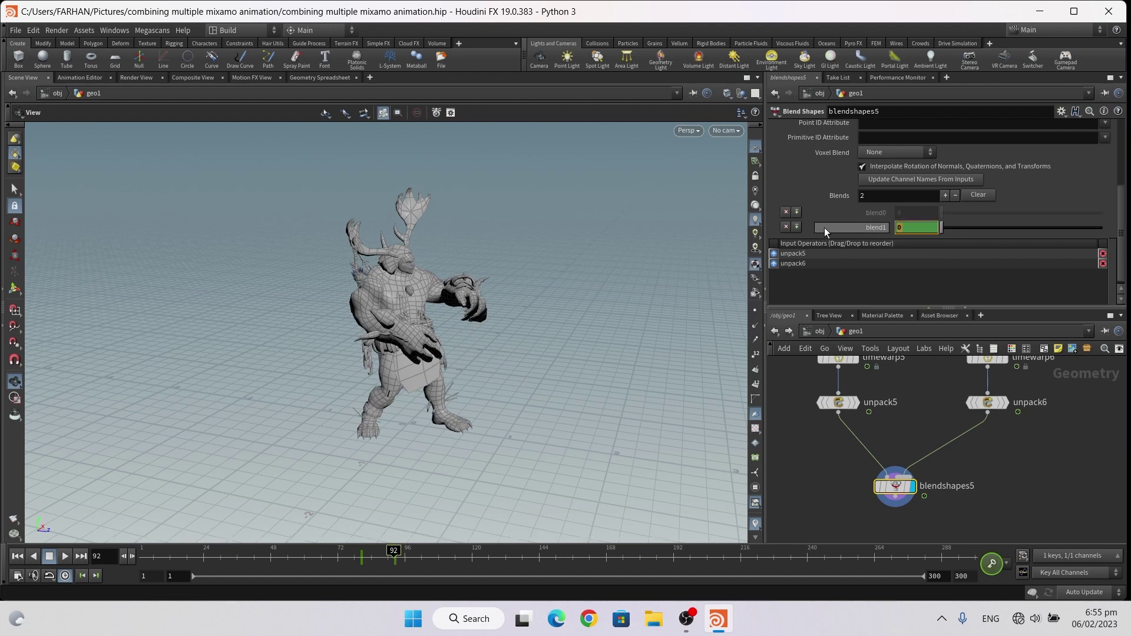
pyautogui.write('1')
pyautogui.press('Return')
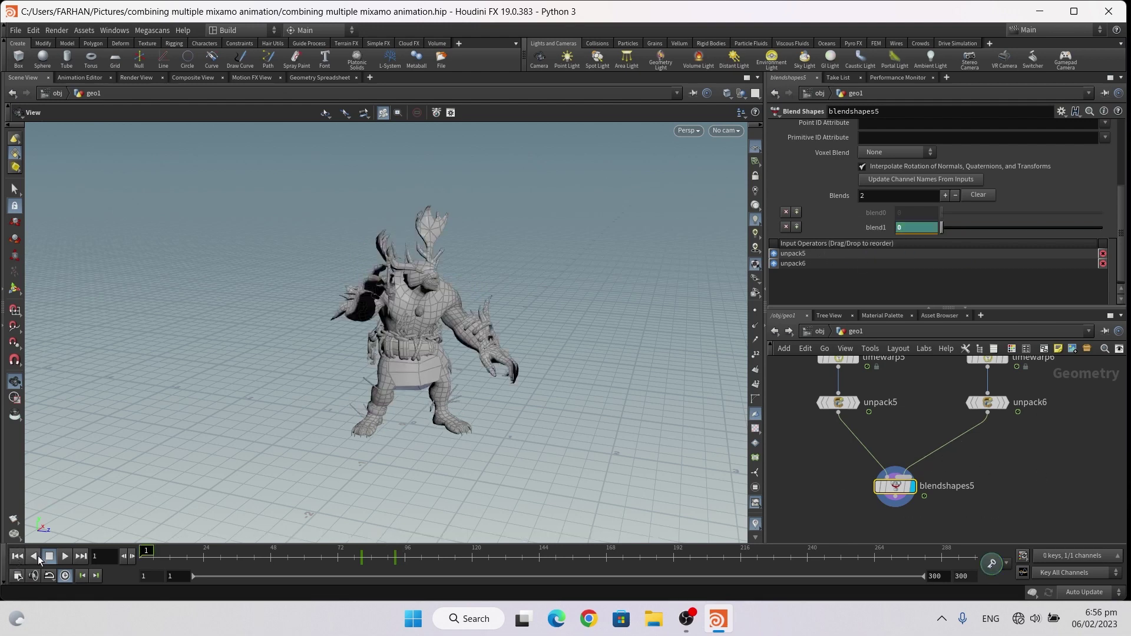
pyautogui.click(71, 559)
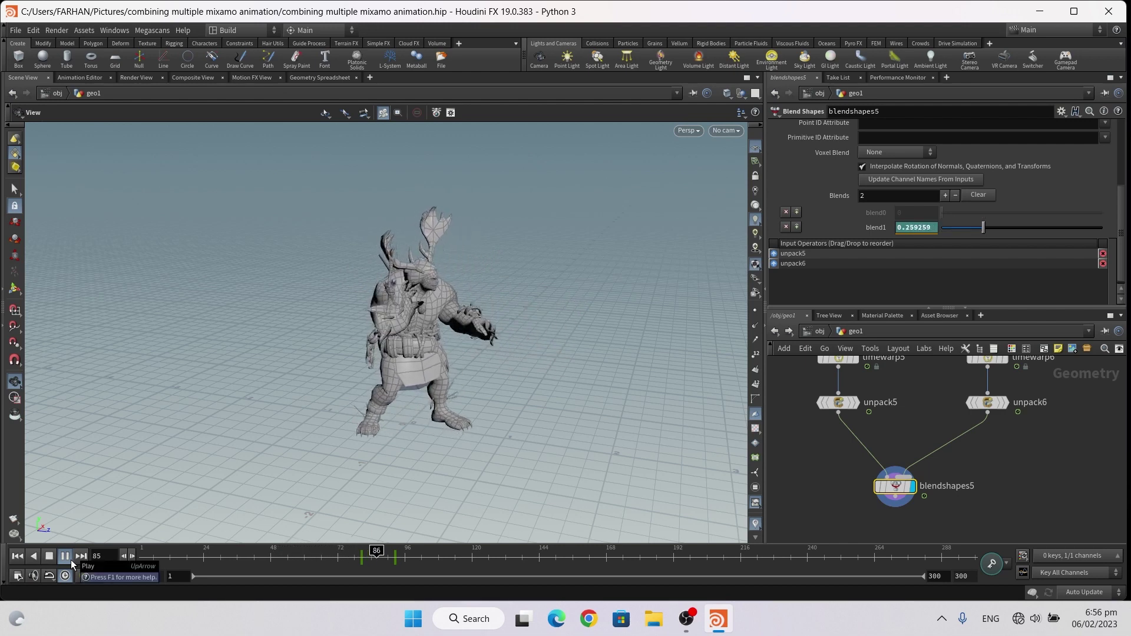
pyautogui.click(71, 559)
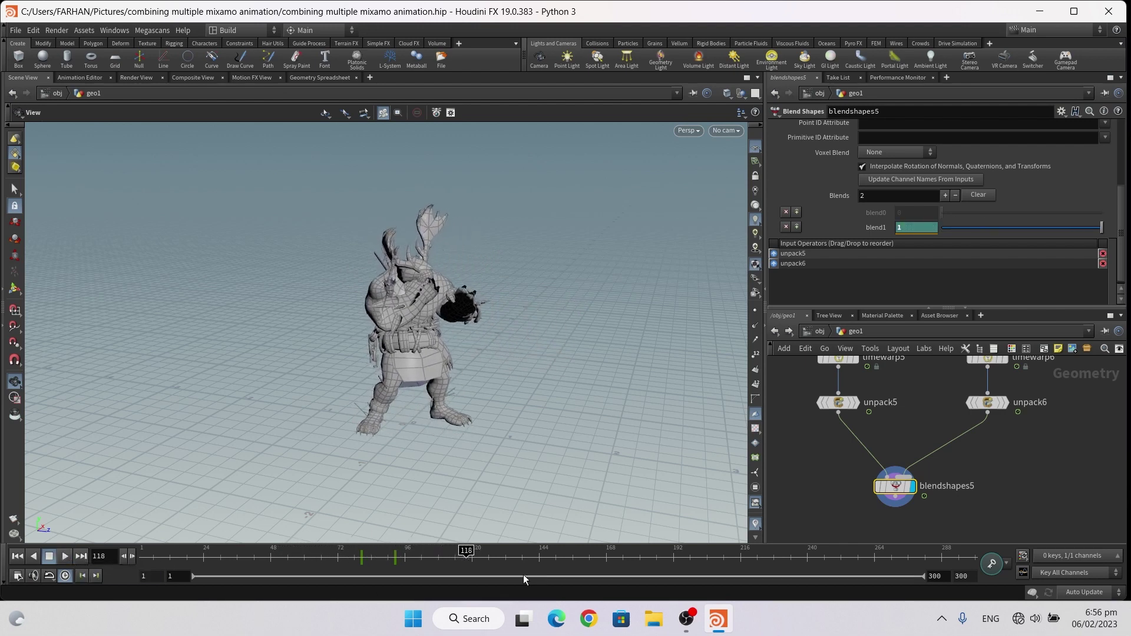
pyautogui.scroll(-2, 932, 515)
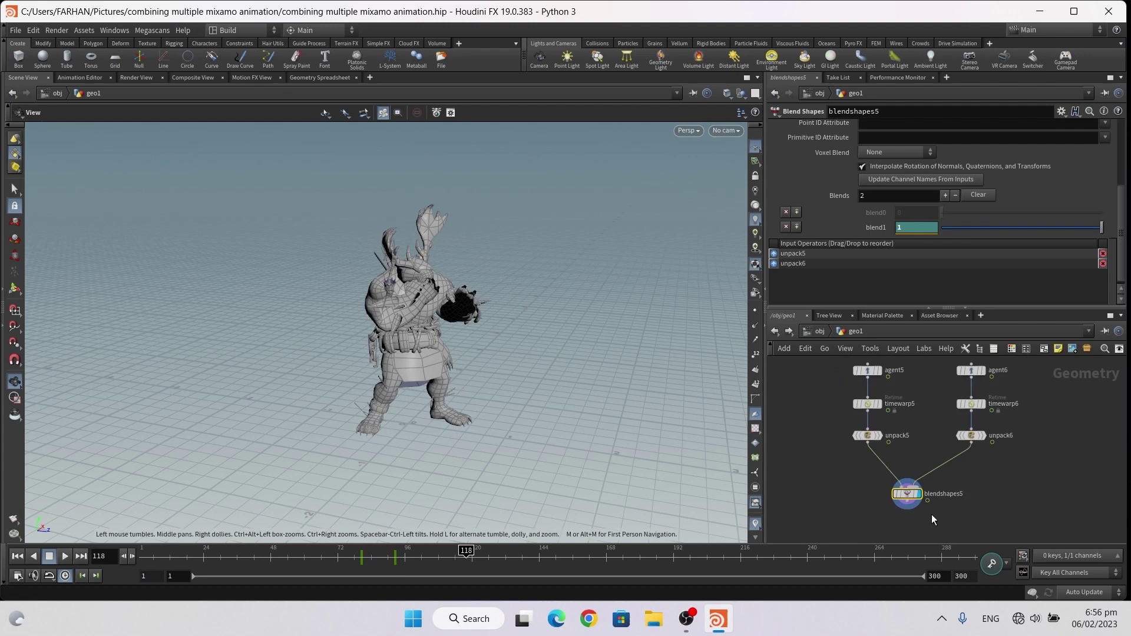
pyautogui.scroll(-2, 902, 402)
pyautogui.scroll(1, 919, 393)
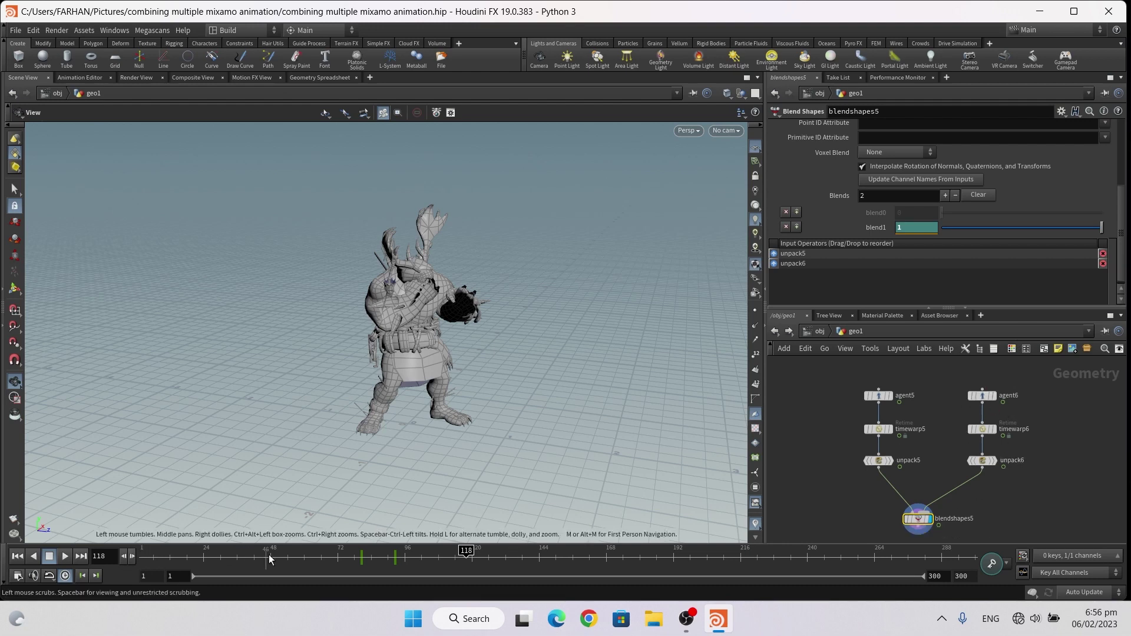
pyautogui.scroll(3, 1026, 491)
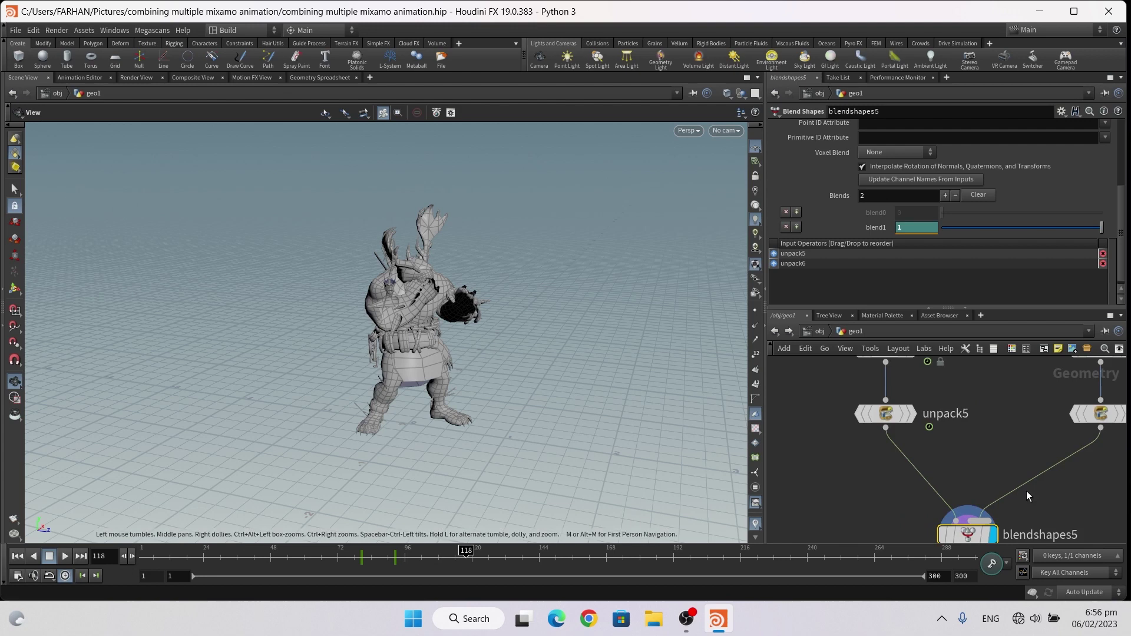
pyautogui.scroll(-2, 988, 482)
pyautogui.scroll(-1, 964, 503)
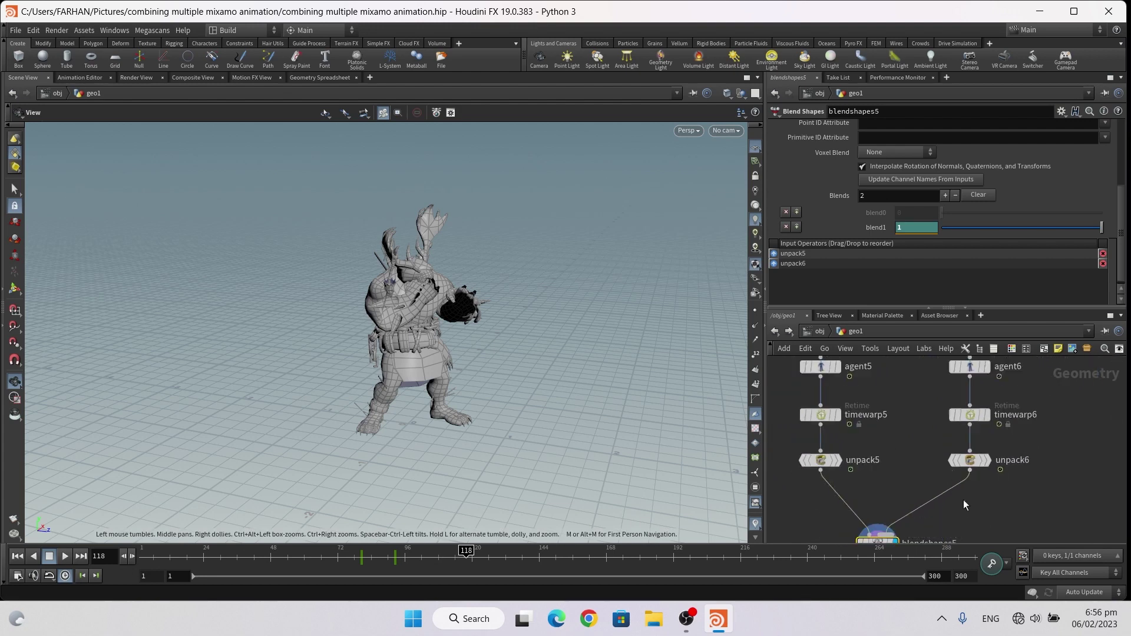
# Insert timeshift5 below unpack6 with a Frame expression delaying the boxing clip by 80 frames
pyautogui.press('Tab')
pyautogui.write('time')
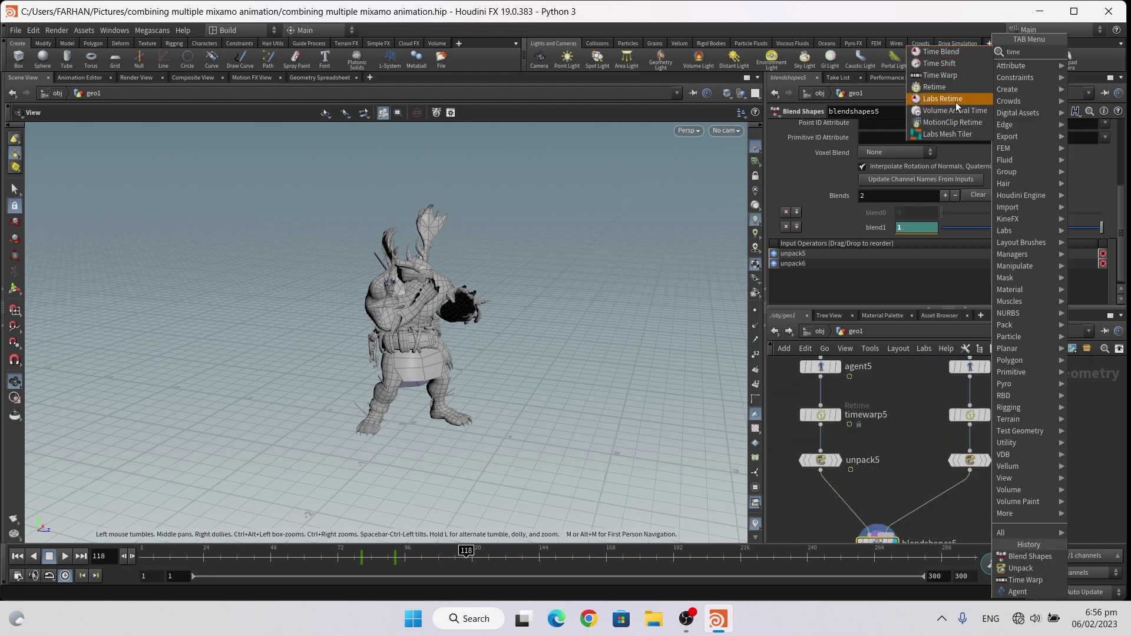
pyautogui.click(956, 66)
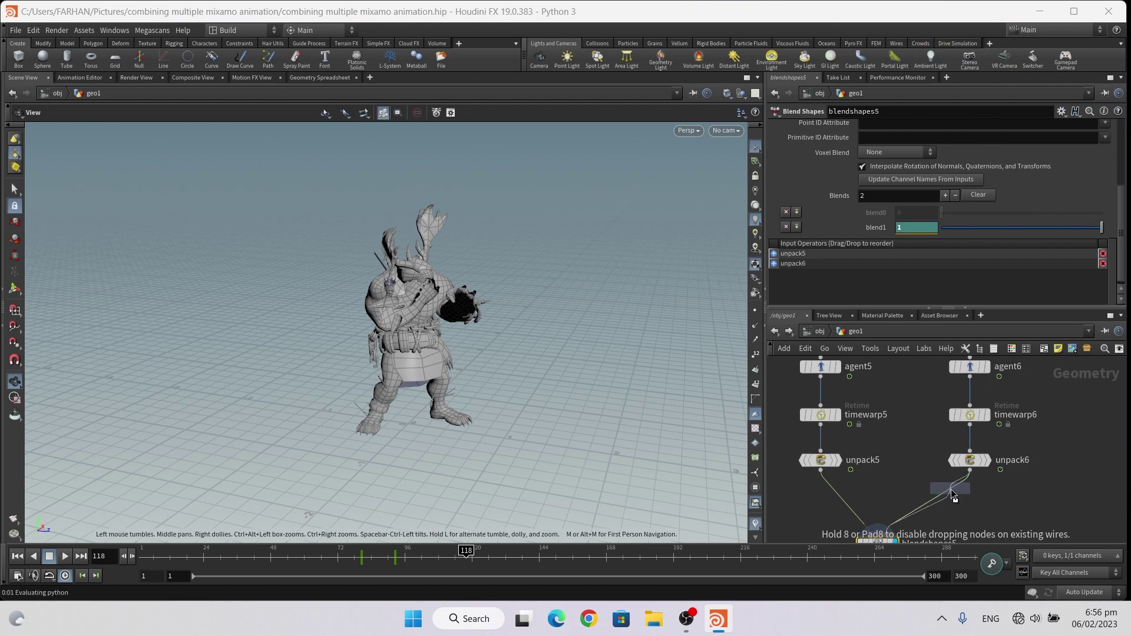
pyautogui.moveTo(950, 491); pyautogui.dragTo(969, 497)
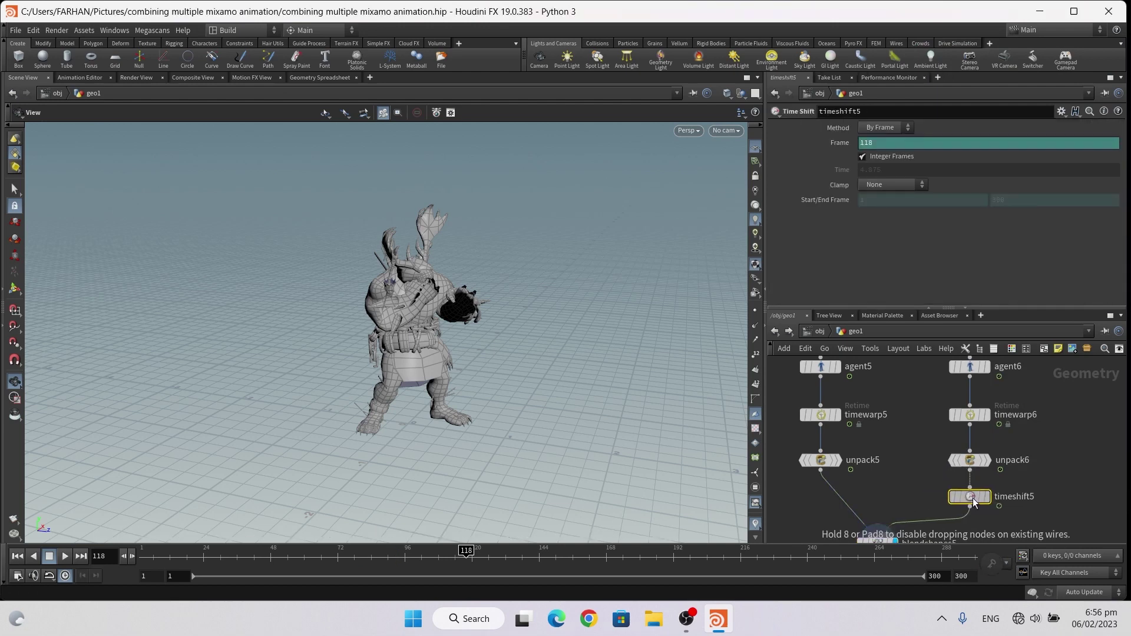
pyautogui.click(881, 143)
pyautogui.write('$F-80')
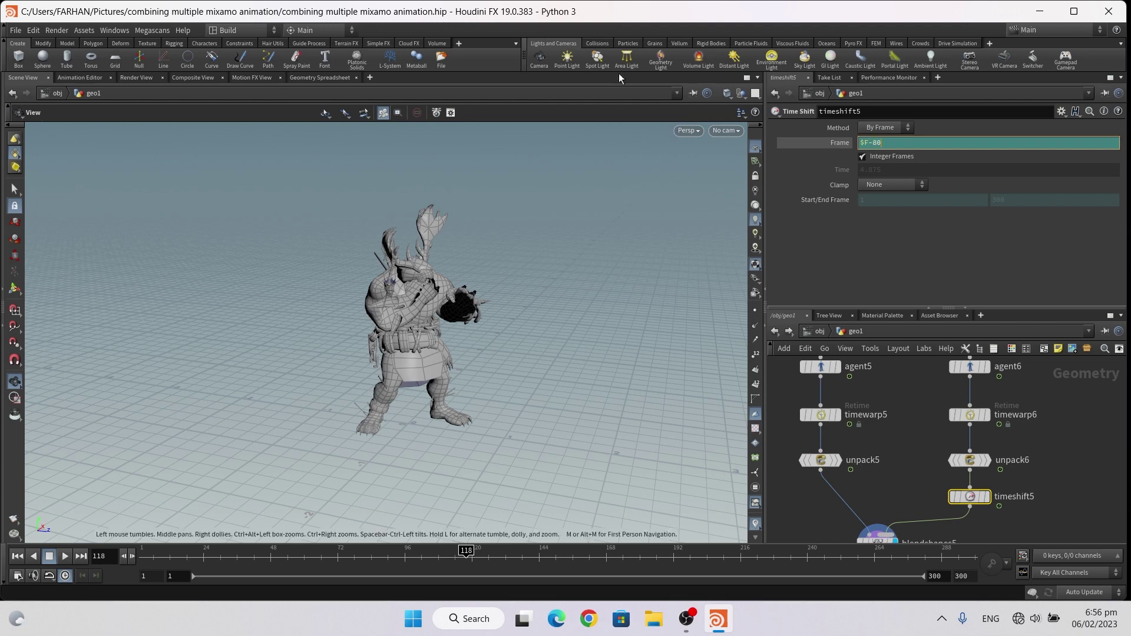
pyautogui.press('Return')
pyautogui.press('Up')
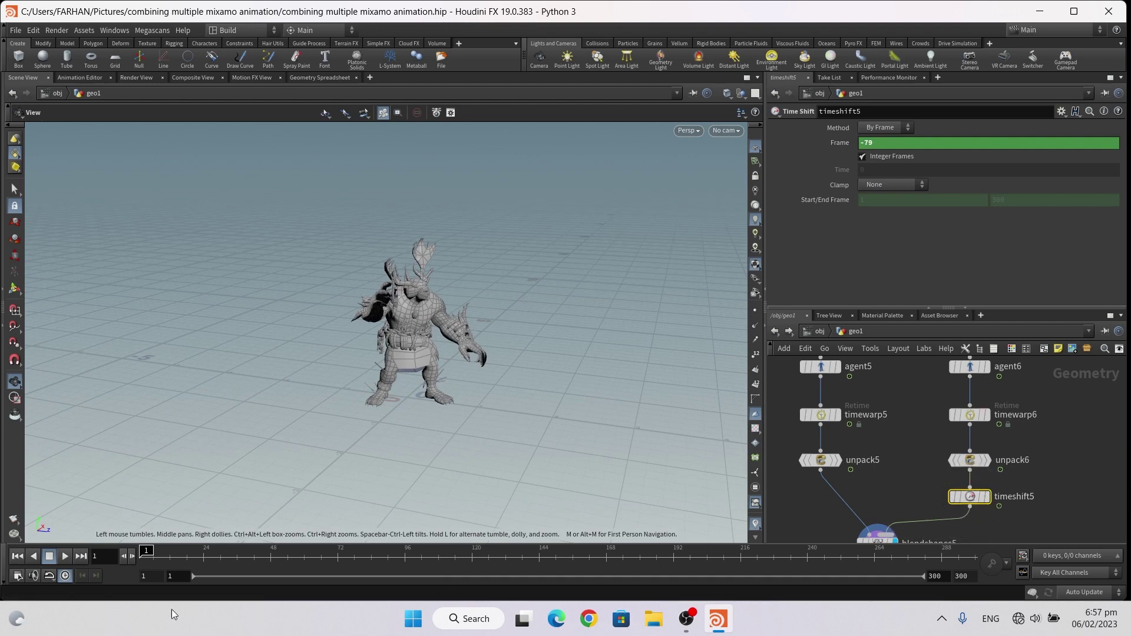
# Replay the animation from frame 1 to check the offset, then stop it
pyautogui.click(64, 556)
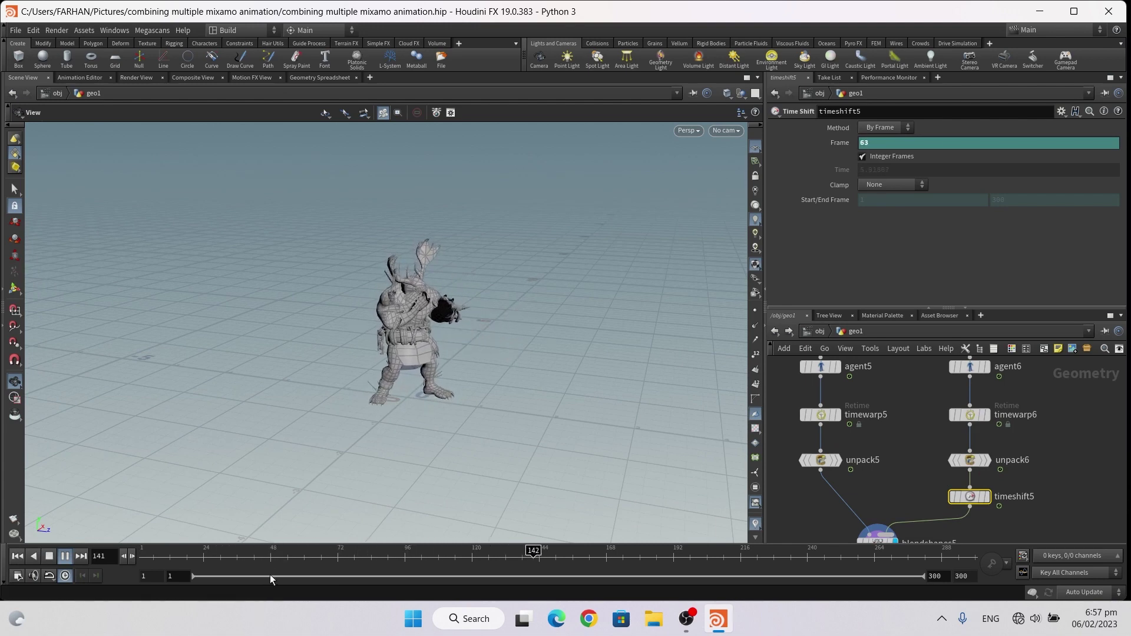
pyautogui.click(17, 557)
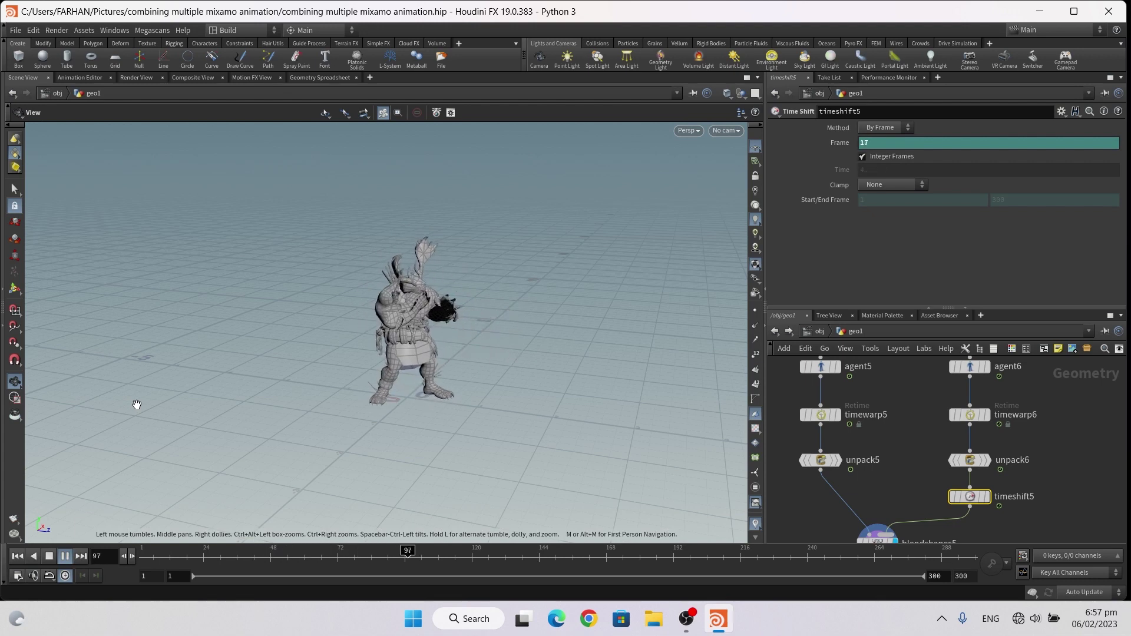
pyautogui.click(65, 556)
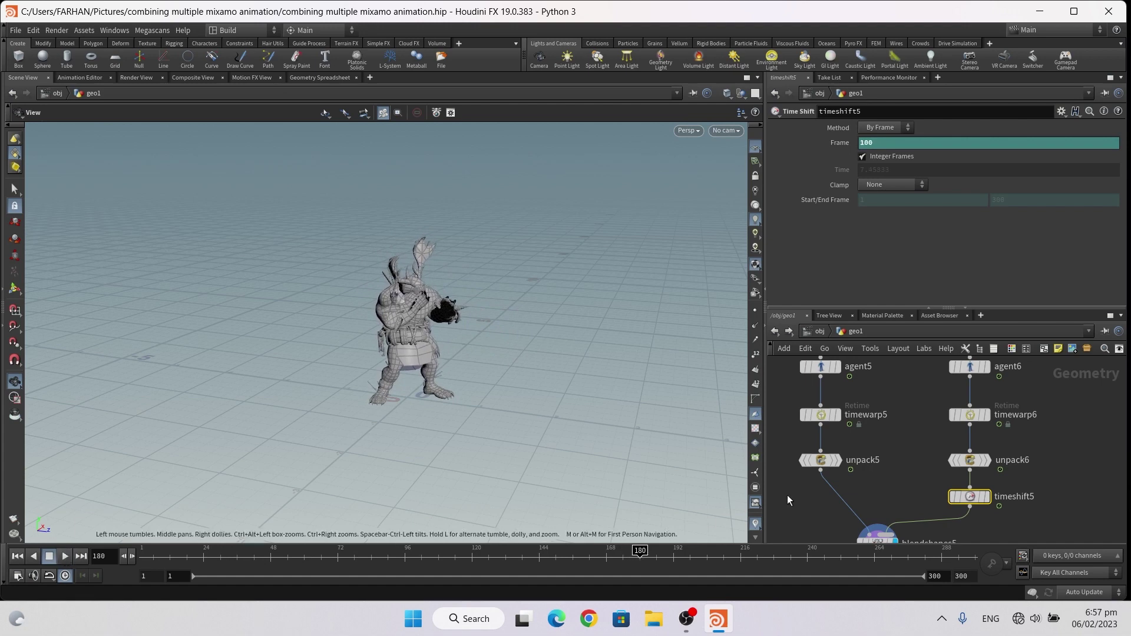
# Review agent3 and timeshift3 settings, then set timeshift2's Frame to $F - 80
pyautogui.moveTo(866, 470); pyautogui.dragTo(794, 465, button='middle')
pyautogui.scroll(-3, 822, 465)
pyautogui.scroll(-2, 916, 475)
pyautogui.scroll(-2, 894, 513)
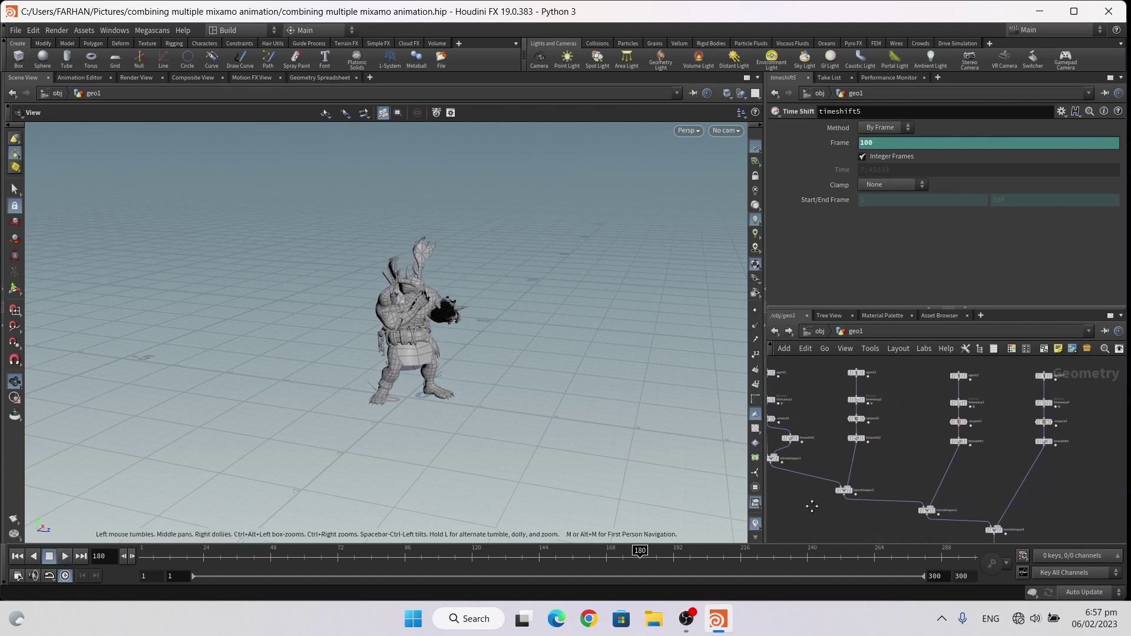
pyautogui.scroll(-1, 827, 503)
pyautogui.scroll(2, 852, 459)
pyautogui.scroll(2, 807, 414)
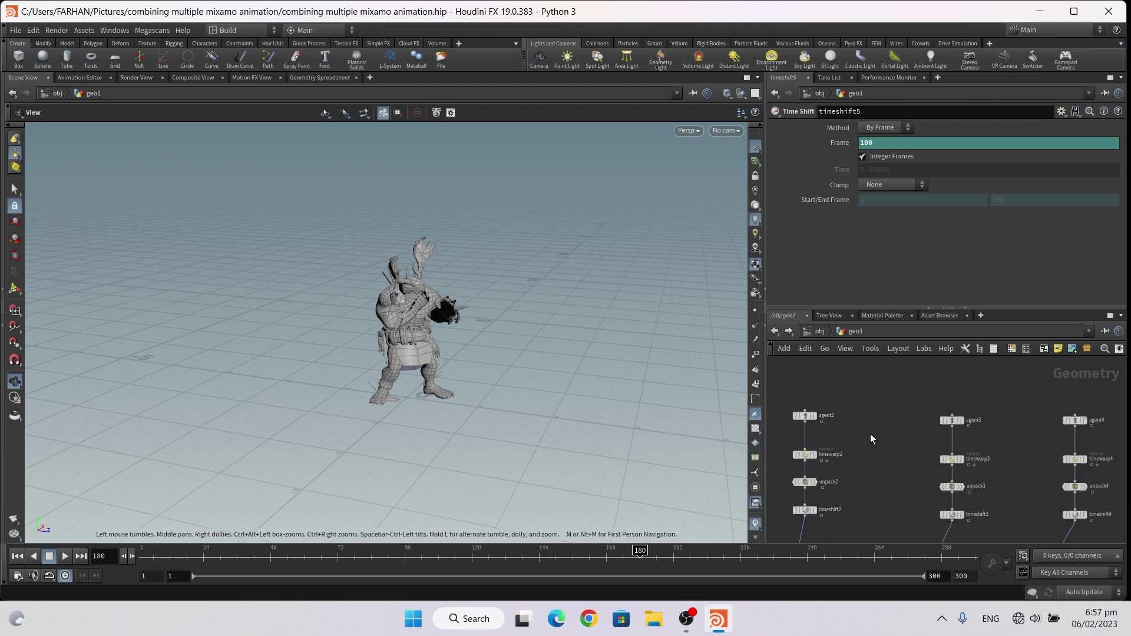
pyautogui.scroll(-2, 871, 434)
pyautogui.scroll(-1, 779, 453)
pyautogui.scroll(3, 861, 406)
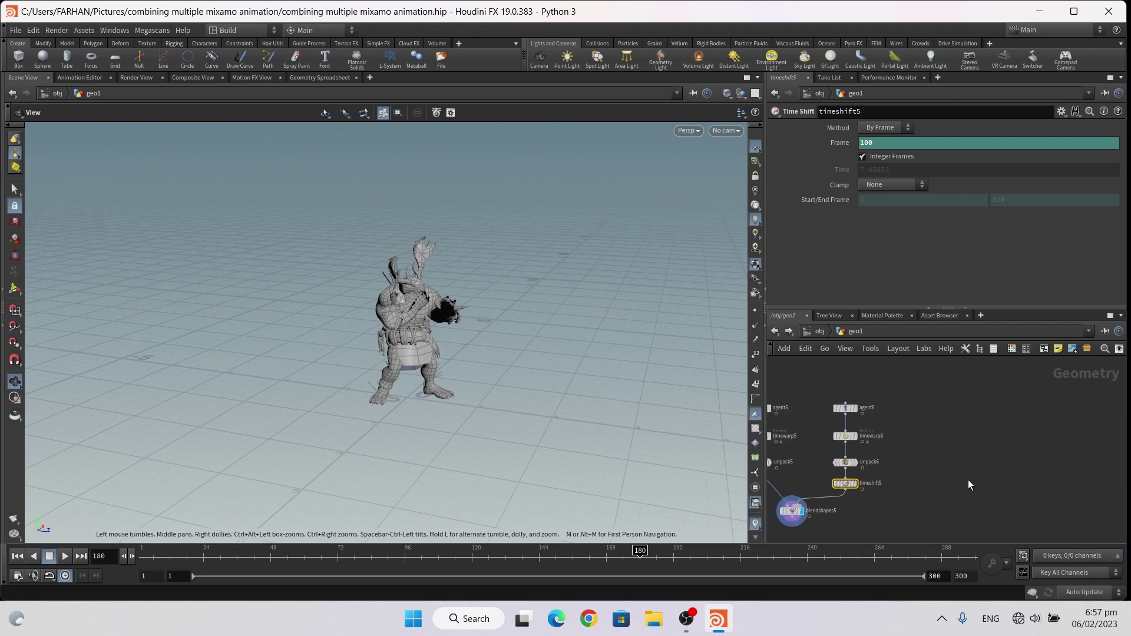
pyautogui.scroll(-2, 968, 481)
pyautogui.scroll(2, 925, 436)
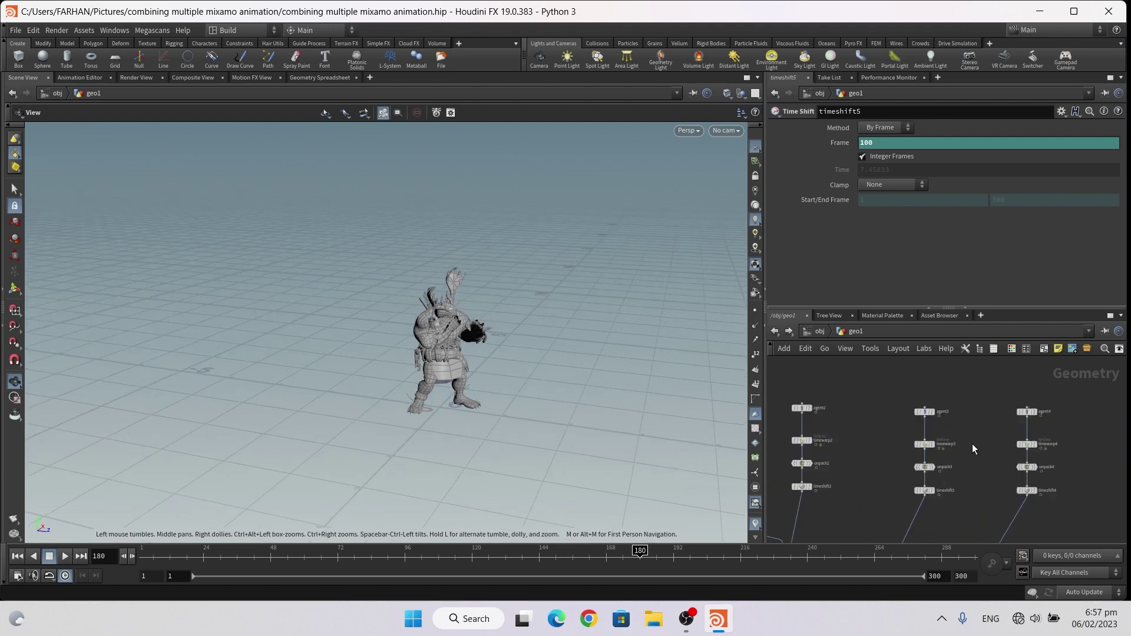
pyautogui.click(922, 412)
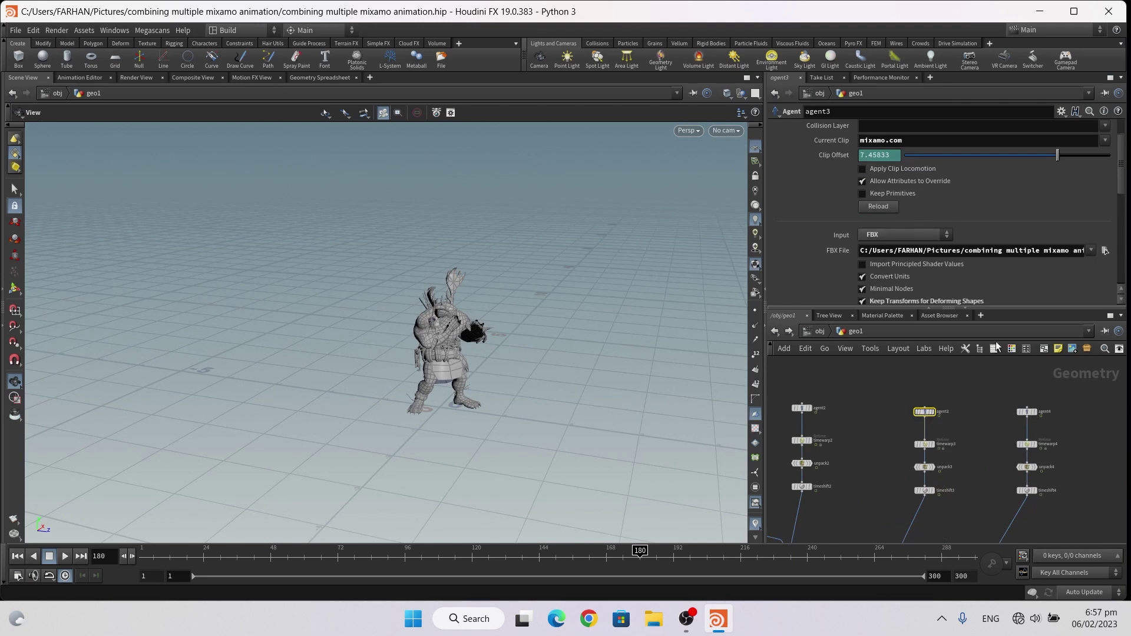
pyautogui.moveTo(972, 456); pyautogui.dragTo(980, 406, button='middle')
pyautogui.scroll(3, 944, 402)
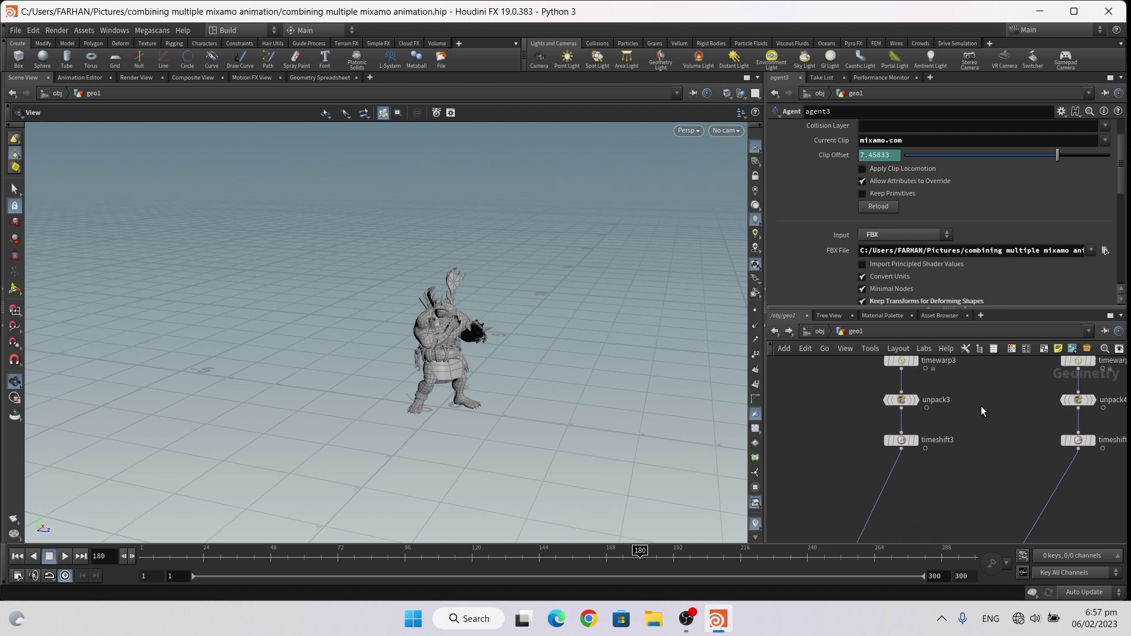
pyautogui.click(902, 439)
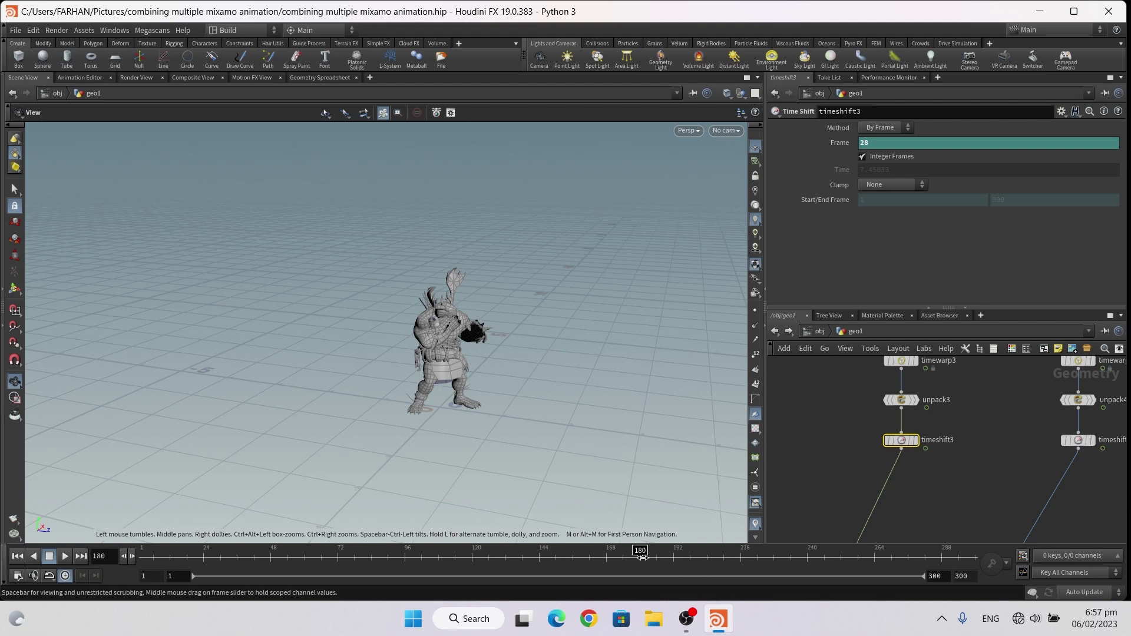
pyautogui.moveTo(867, 441)
pyautogui.mouseDown(button='middle')
pyautogui.moveTo(949, 425)
pyautogui.moveTo(945, 449)
pyautogui.mouseUp(button='middle')
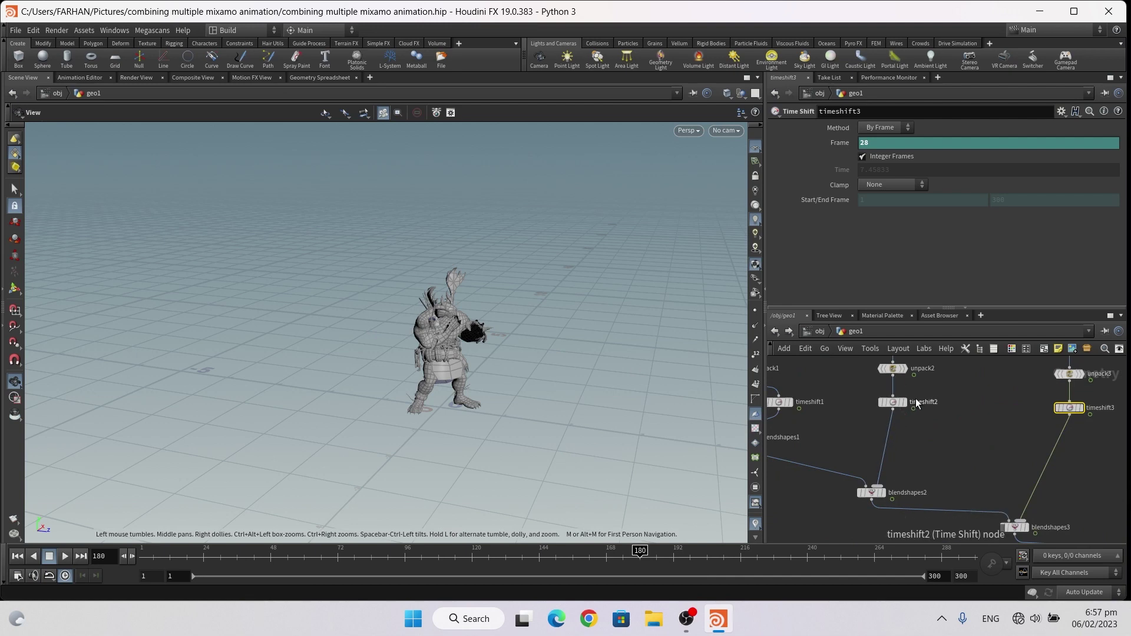
pyautogui.click(892, 402)
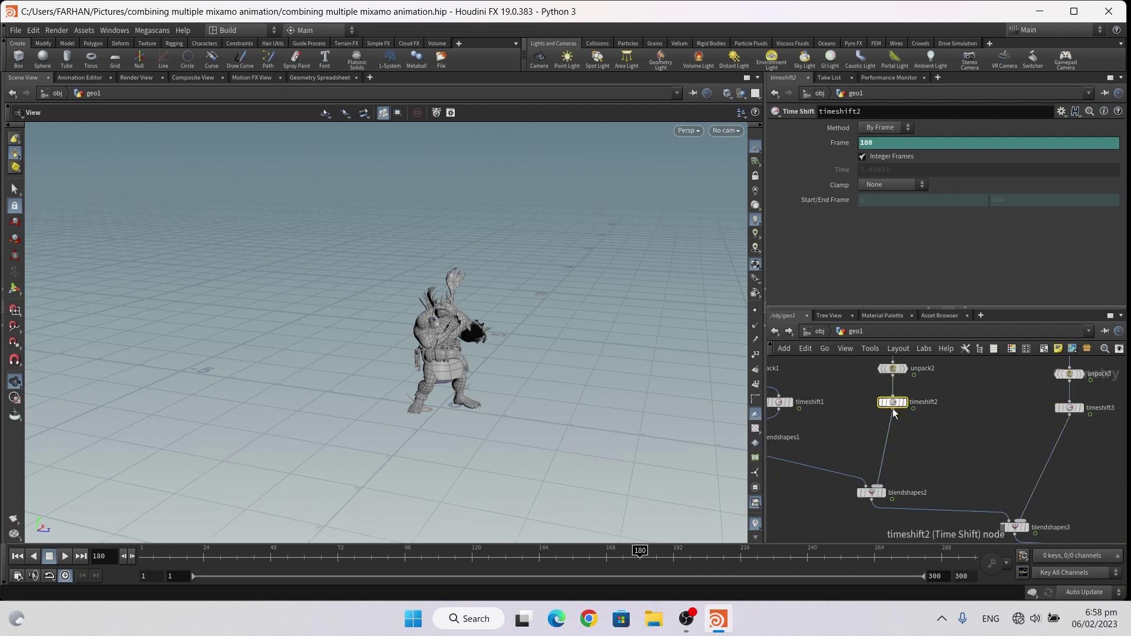
pyautogui.press('h')
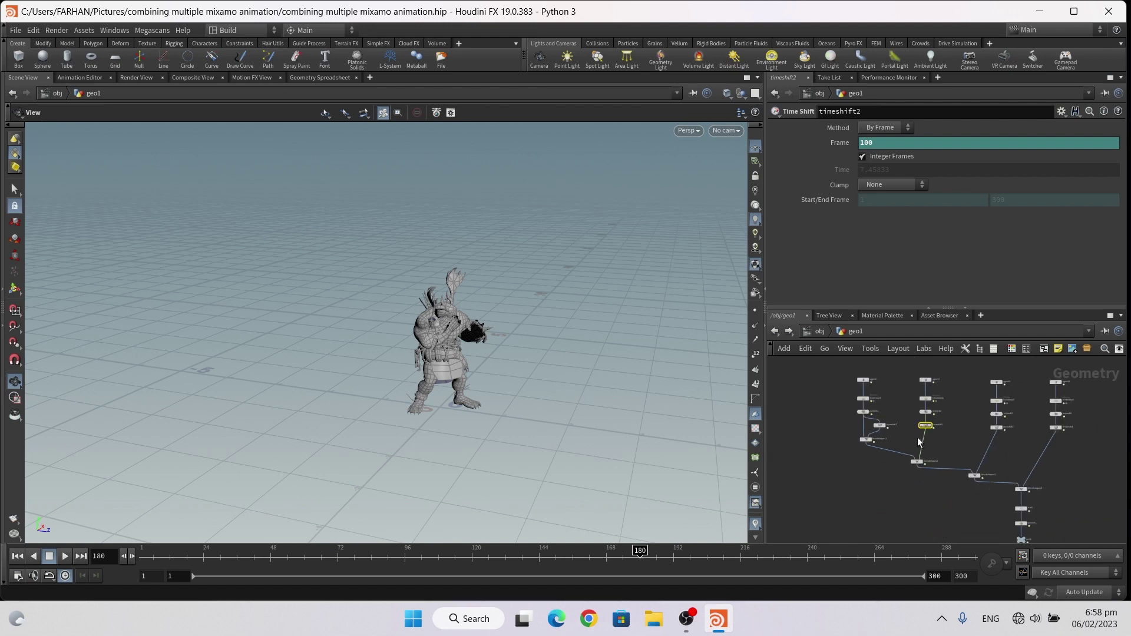
pyautogui.scroll(2, 917, 438)
pyautogui.scroll(2, 900, 459)
pyautogui.scroll(2, 893, 425)
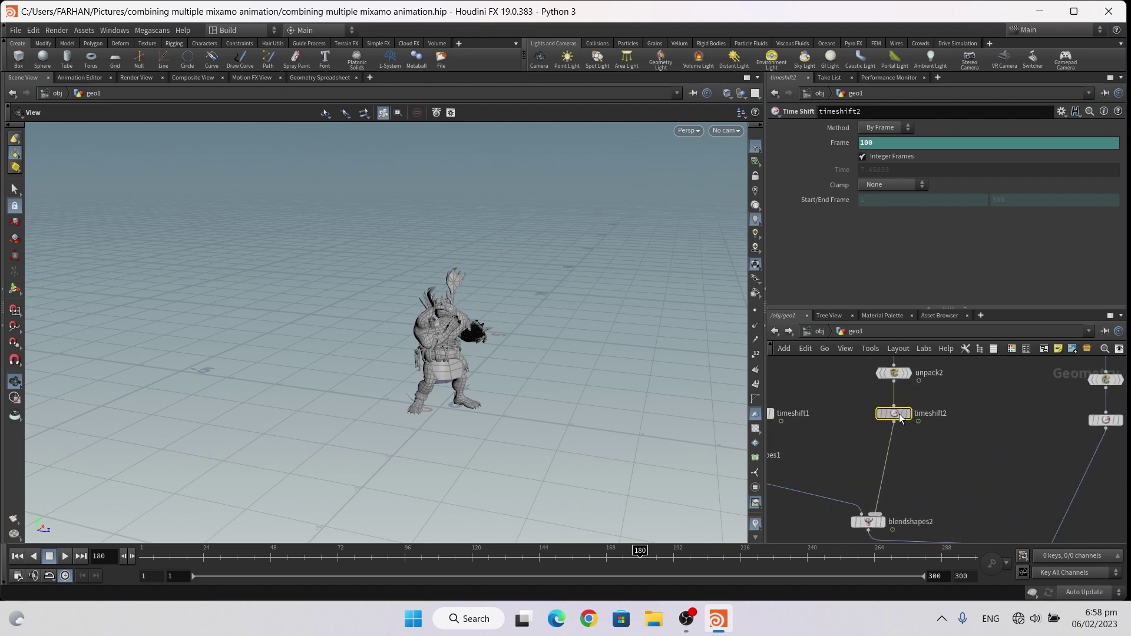
pyautogui.click(875, 142)
pyautogui.write('$F - 80')
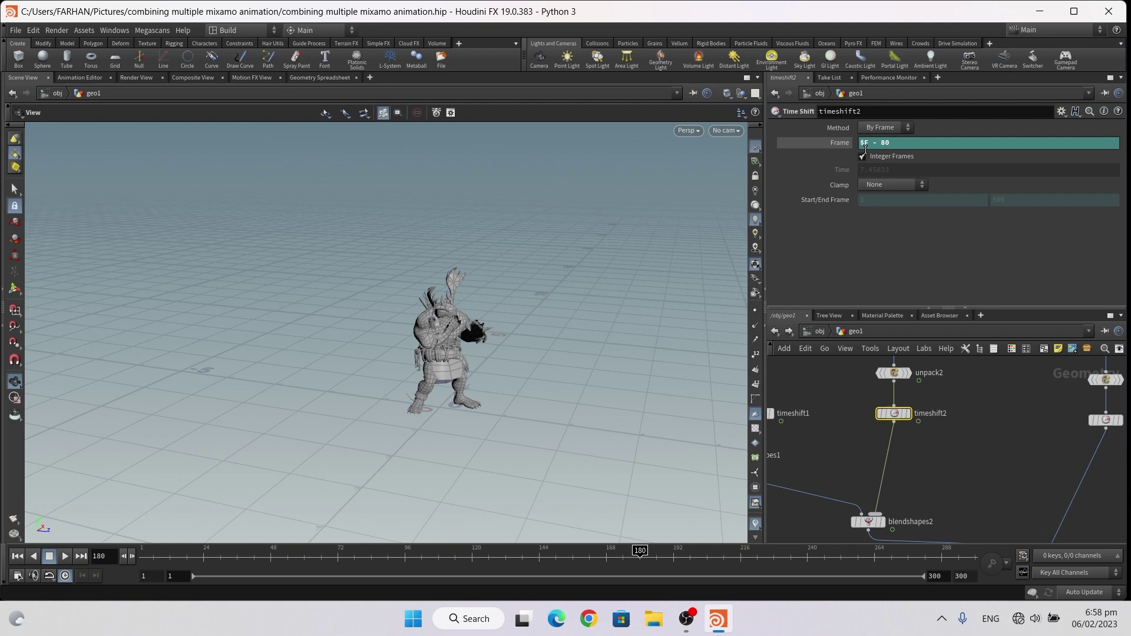
pyautogui.scroll(-3, 953, 401)
# Set timeshift3's Frame to $F - 152 and timeshift4's Frame to $F - 216
pyautogui.moveTo(952, 400); pyautogui.dragTo(859, 422, button='middle')
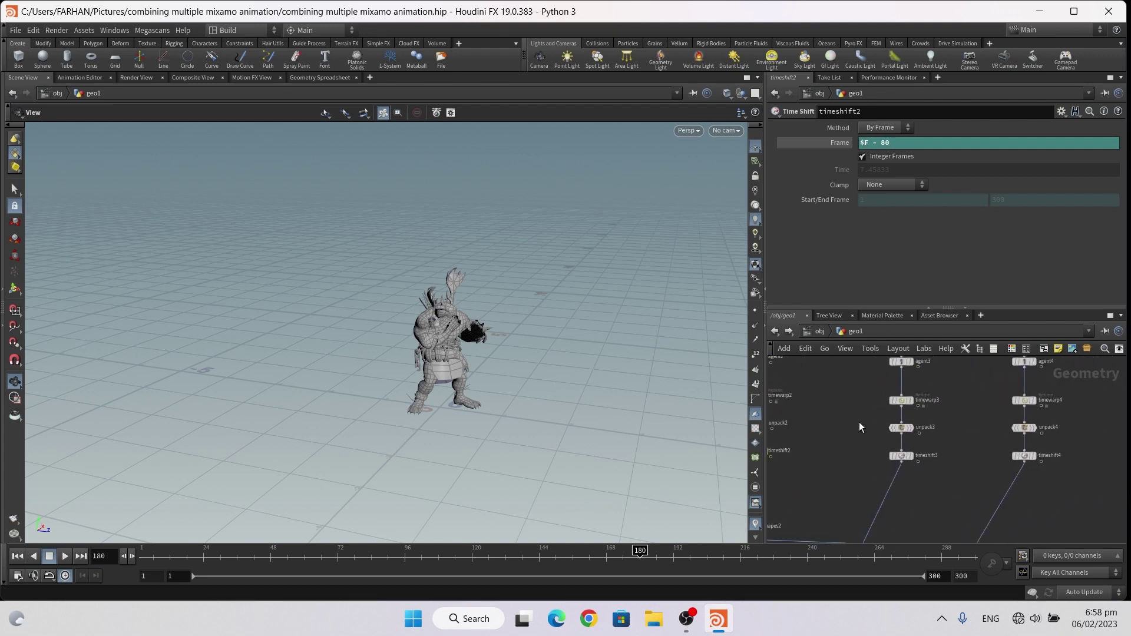
pyautogui.scroll(1, 859, 424)
pyautogui.scroll(2, 884, 451)
pyautogui.click(885, 456)
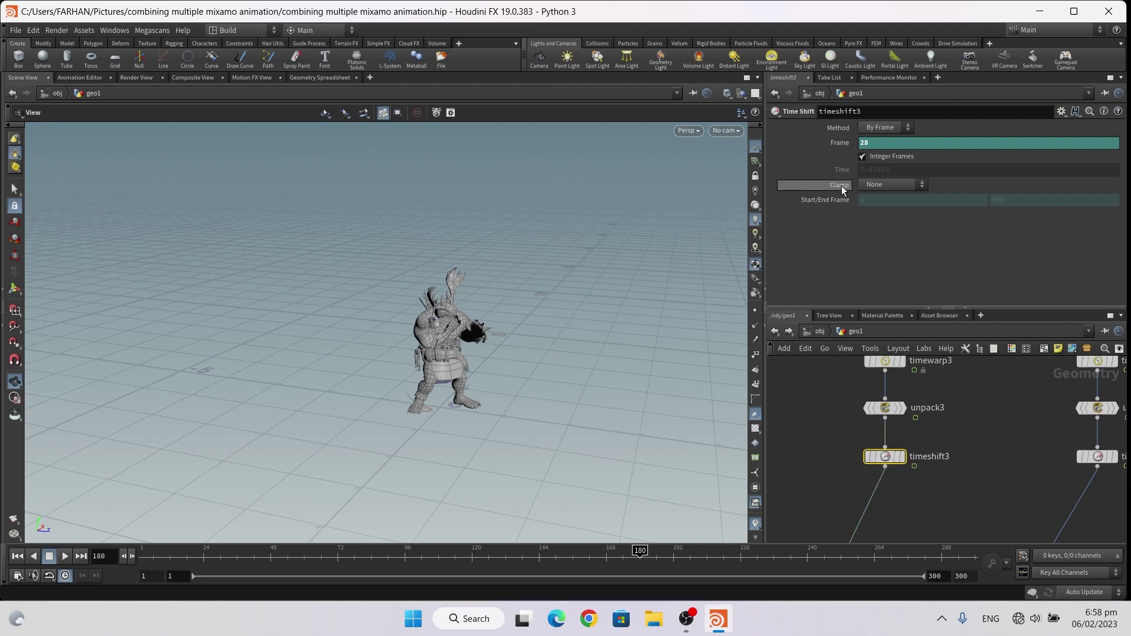
pyautogui.click(898, 144)
pyautogui.write('$F - 152')
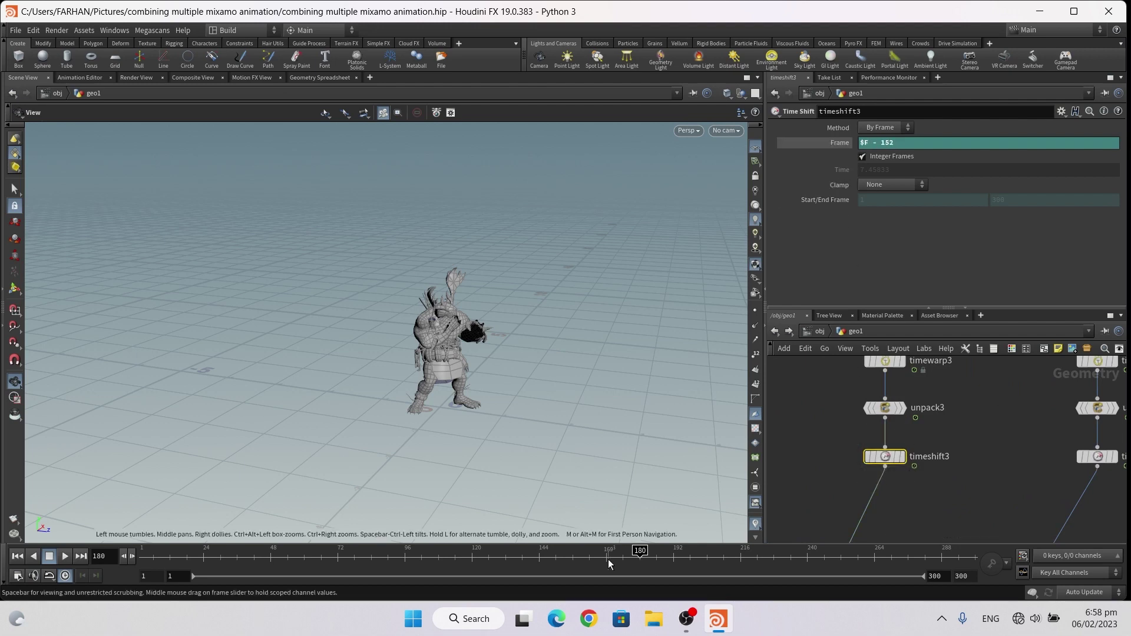
pyautogui.moveTo(1087, 478); pyautogui.dragTo(978, 477, button='middle')
pyautogui.click(978, 477)
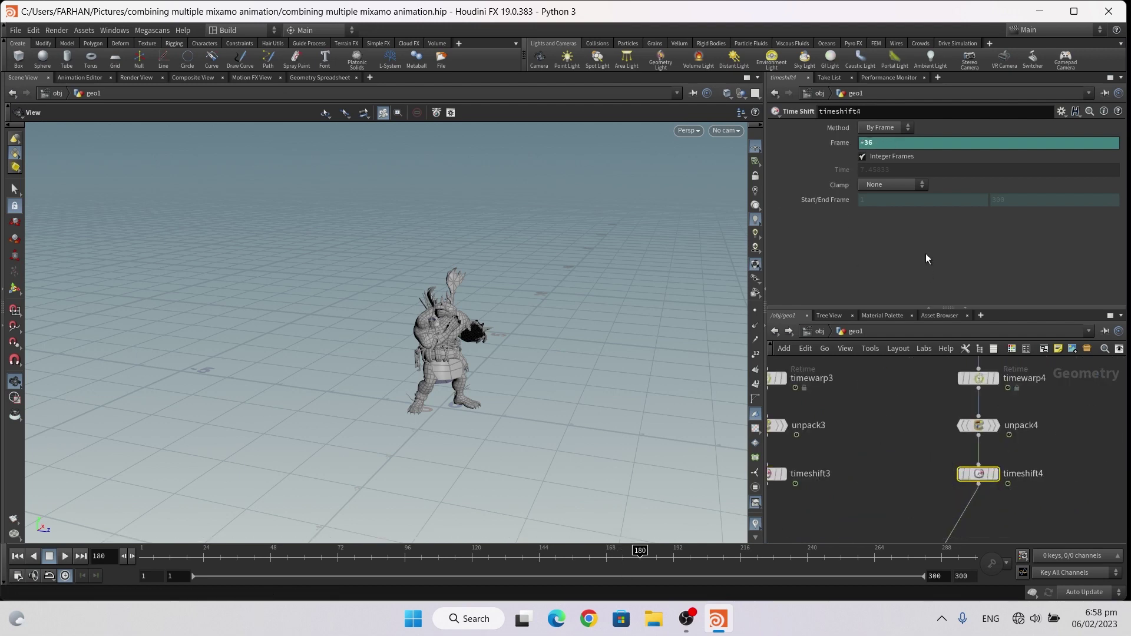
pyautogui.click(839, 144)
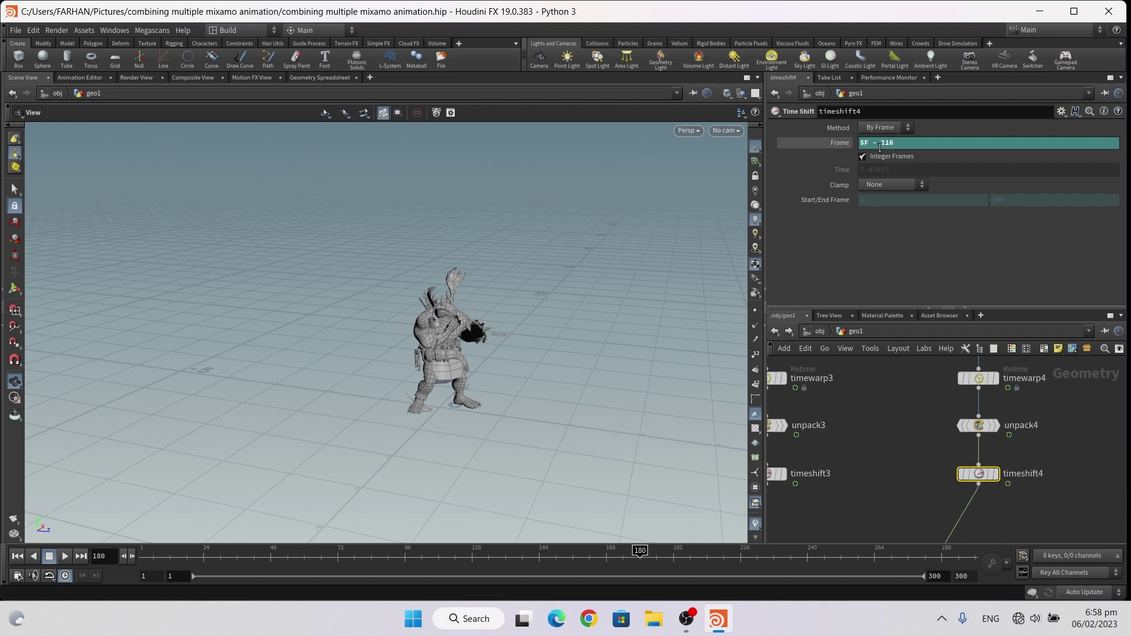
pyautogui.scroll(-3, 956, 462)
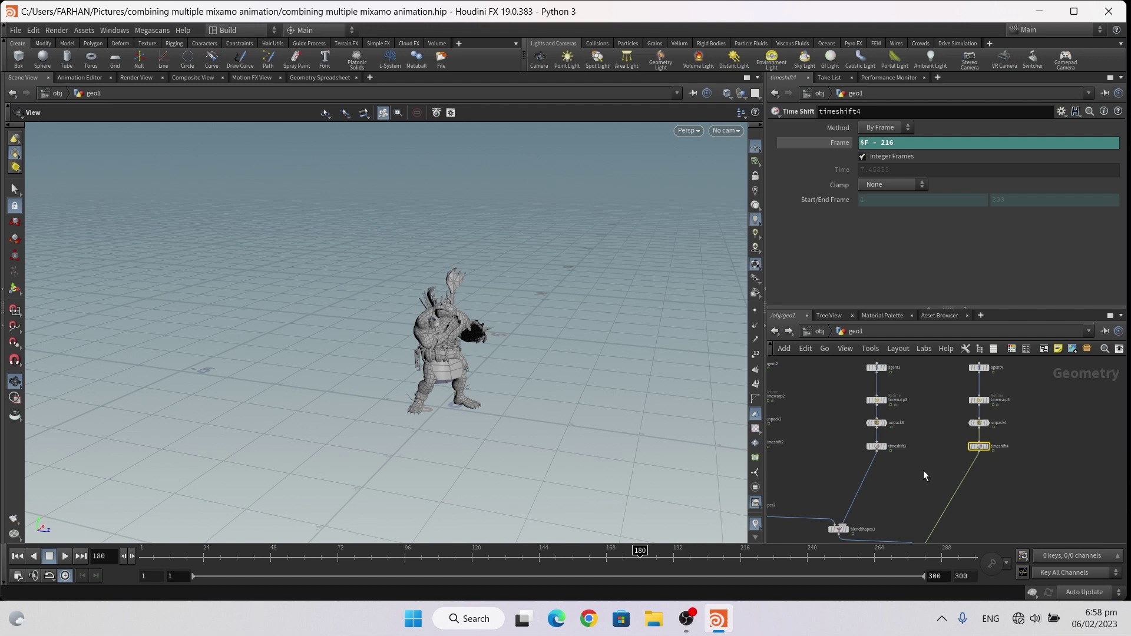
pyautogui.scroll(-2, 923, 471)
pyautogui.scroll(-2, 971, 450)
pyautogui.scroll(1, 856, 497)
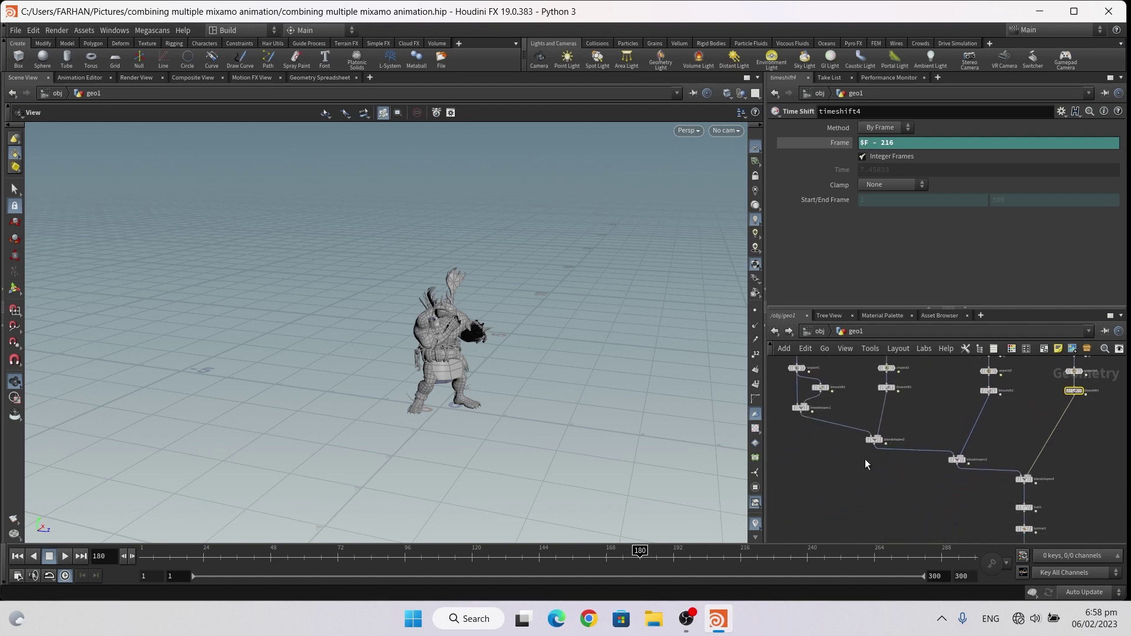
pyautogui.scroll(2, 864, 458)
pyautogui.scroll(3, 915, 475)
# Check blendshapes2's blend settings, then Alt-drag the agent6 chain right to create agent7's column
pyautogui.click(921, 472)
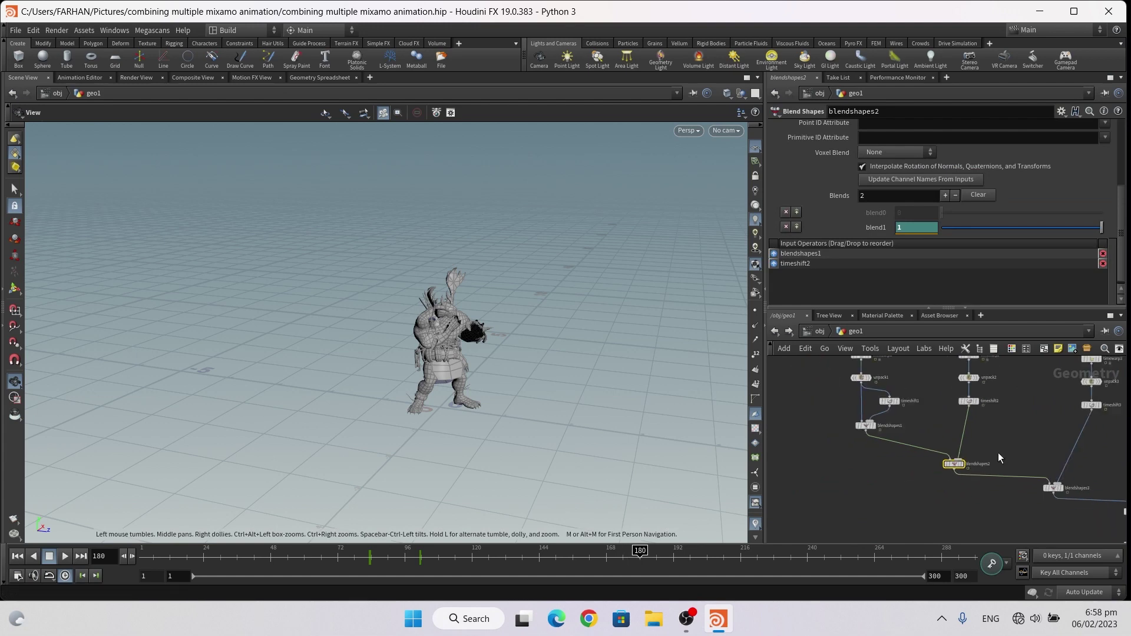
pyautogui.scroll(-3, 998, 452)
pyautogui.moveTo(953, 449); pyautogui.dragTo(875, 453, button='middle')
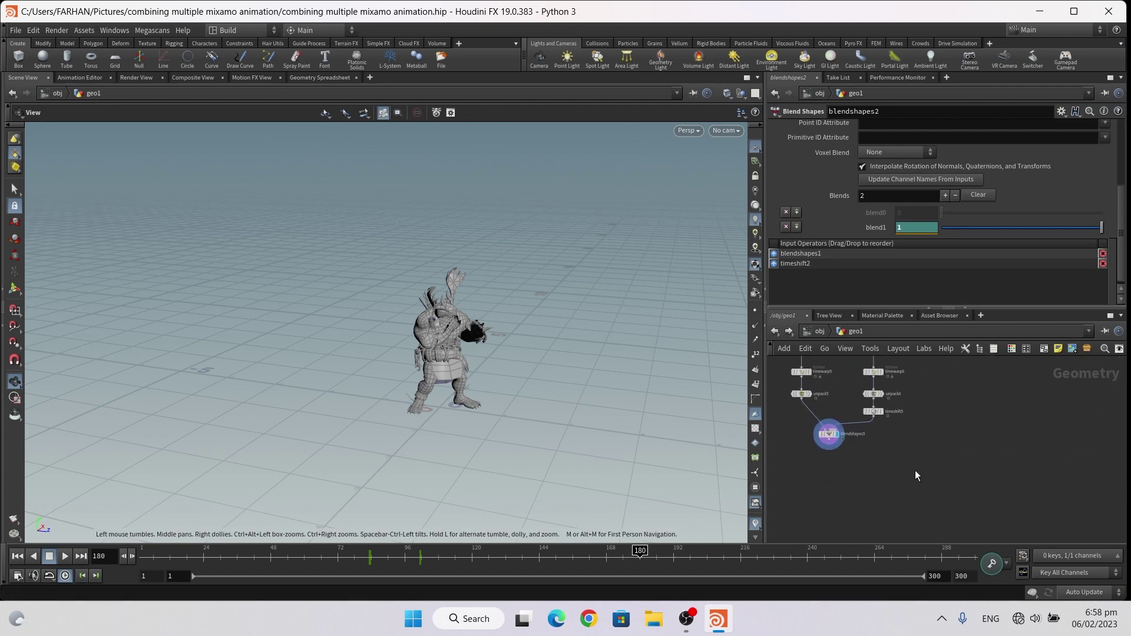
pyautogui.scroll(-1, 915, 470)
pyautogui.scroll(-1, 893, 485)
pyautogui.scroll(-1, 870, 472)
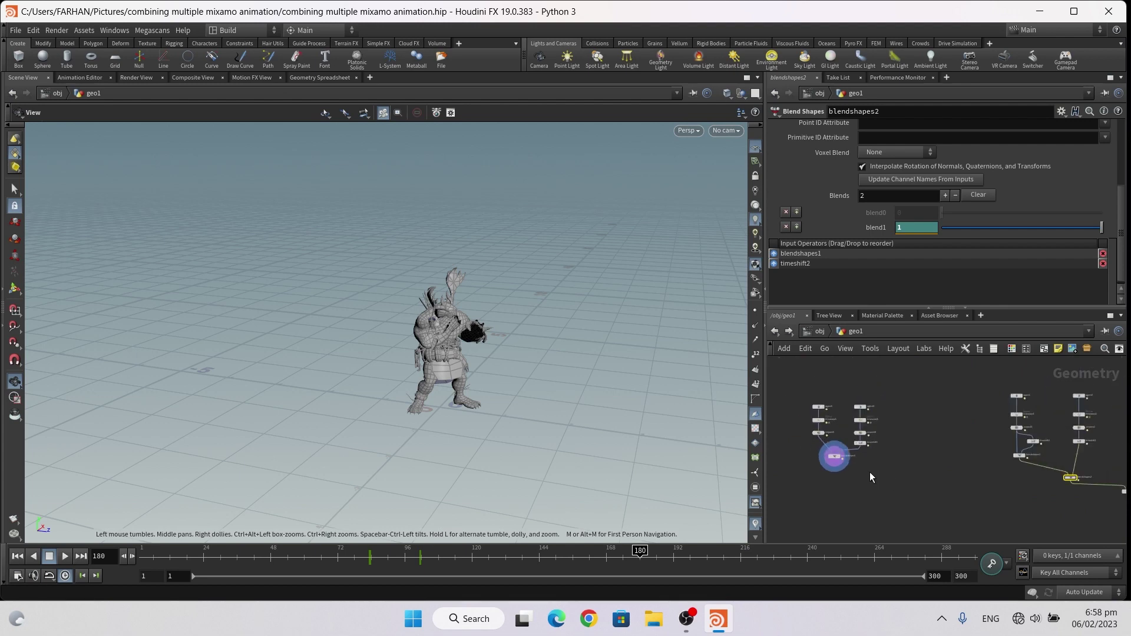
pyautogui.scroll(2, 876, 451)
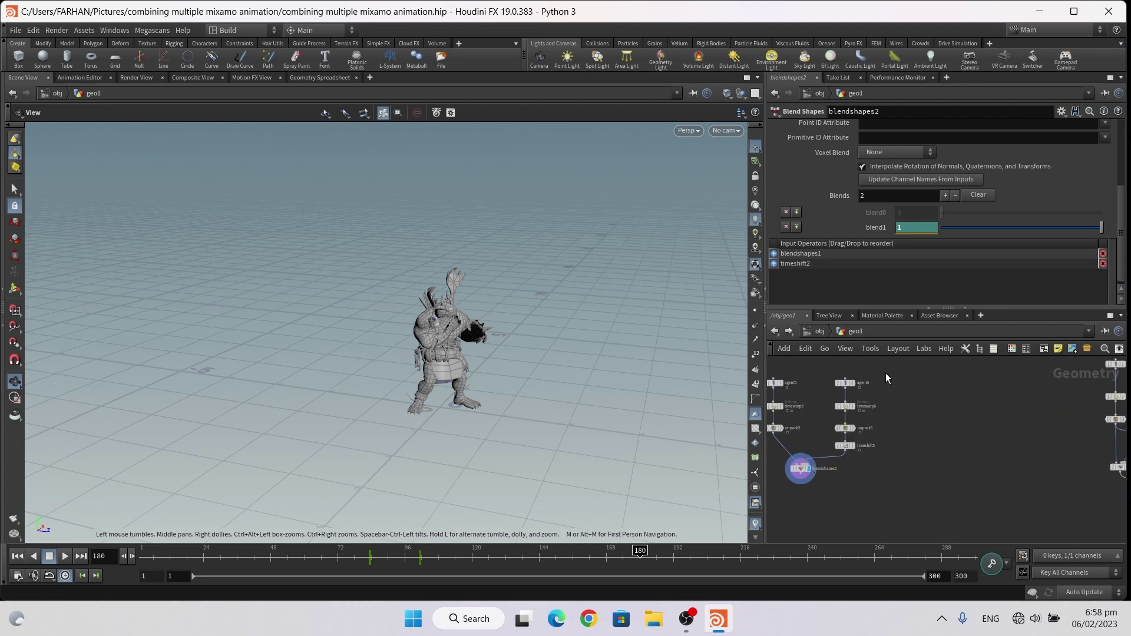
pyautogui.moveTo(832, 461); pyautogui.dragTo(919, 448)
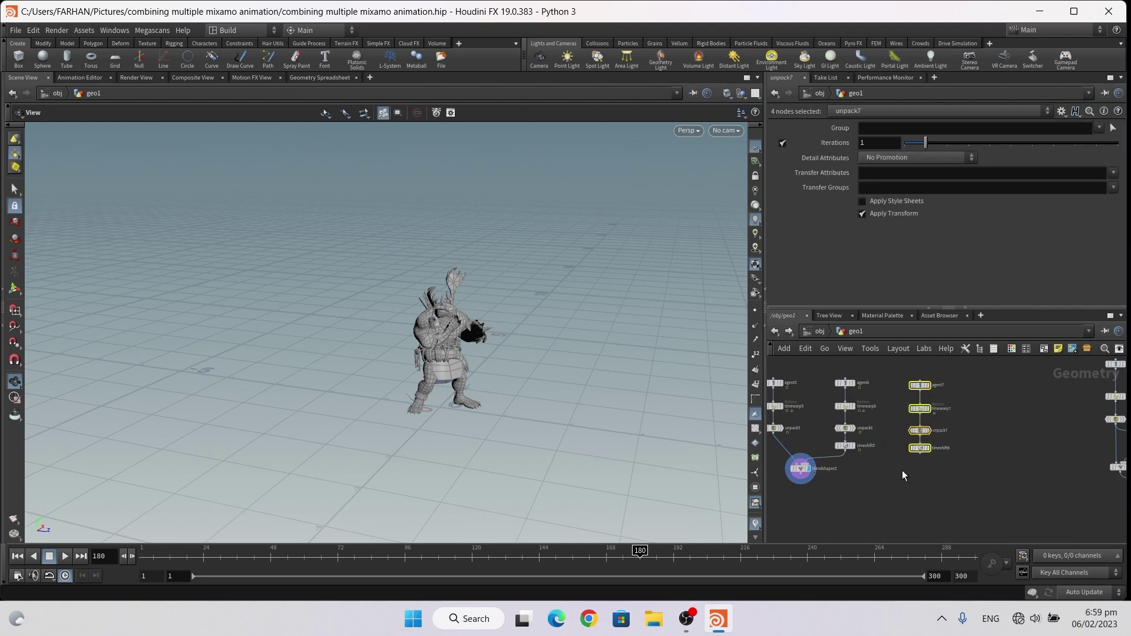
# Load Hip Hop Dancing.fbx as agent7's FBX file
pyautogui.click(895, 484)
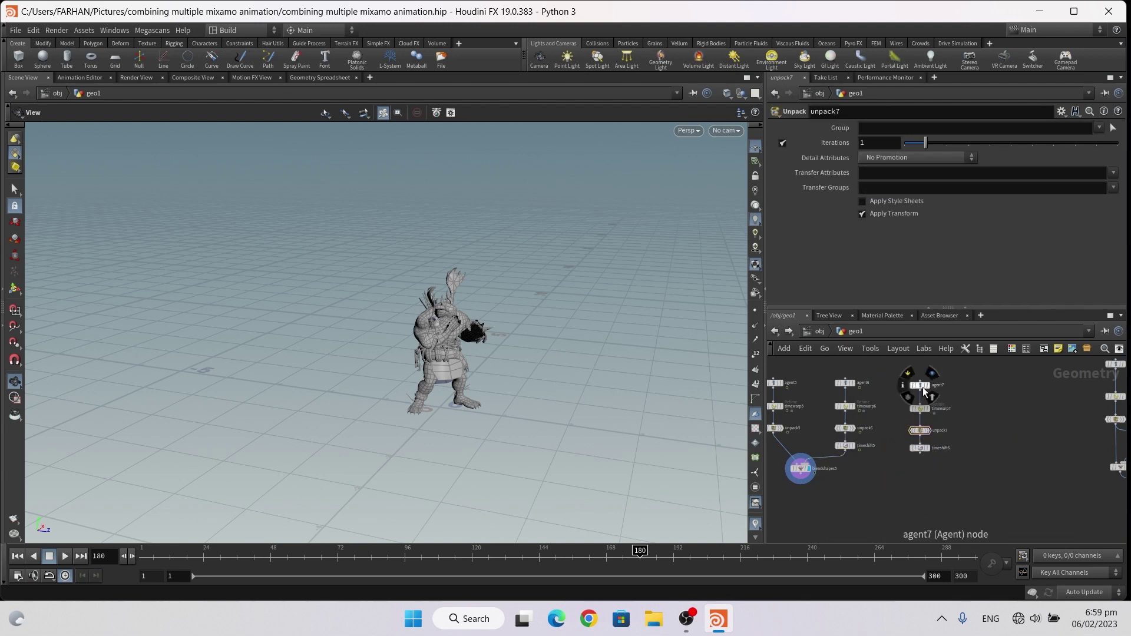
pyautogui.click(920, 385)
pyautogui.scroll(2, 1069, 205)
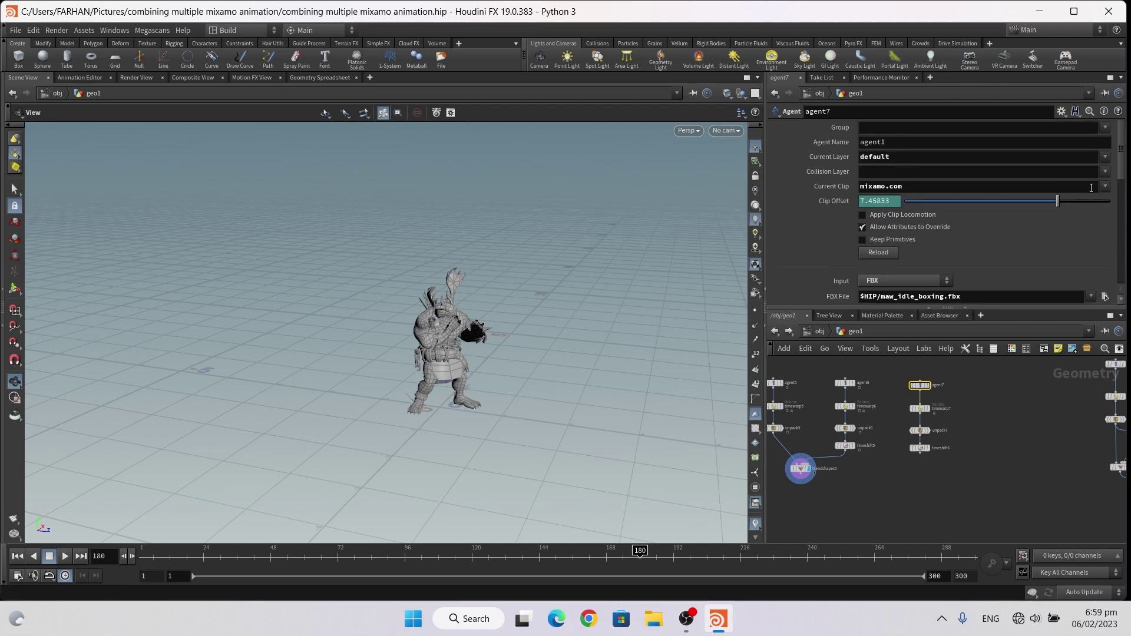
pyautogui.scroll(-2, 1104, 195)
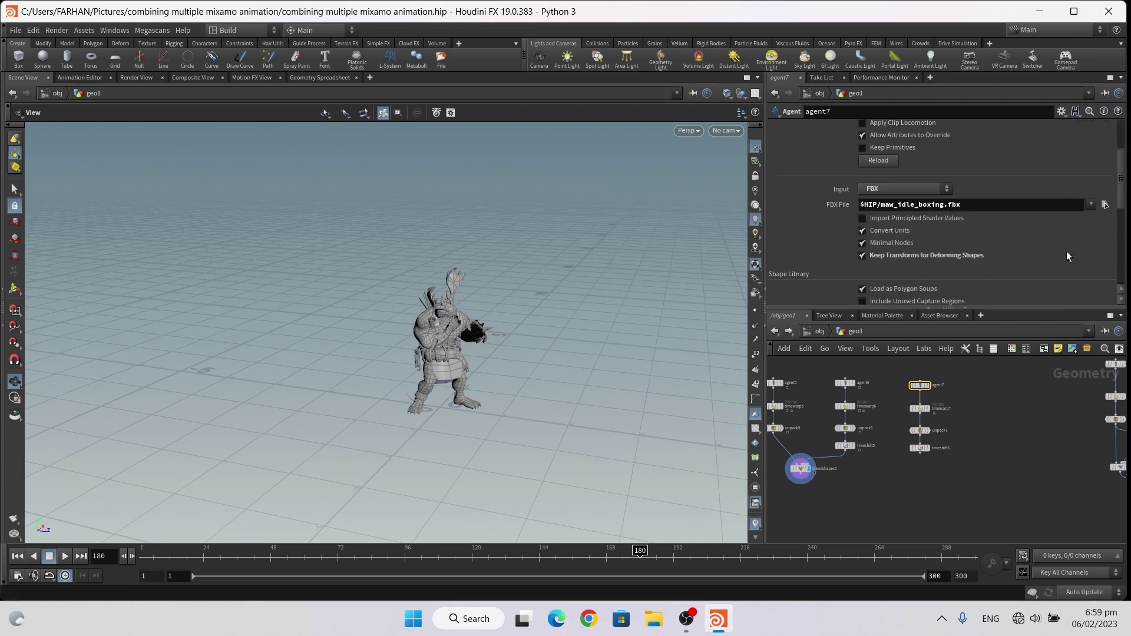
pyautogui.click(1104, 205)
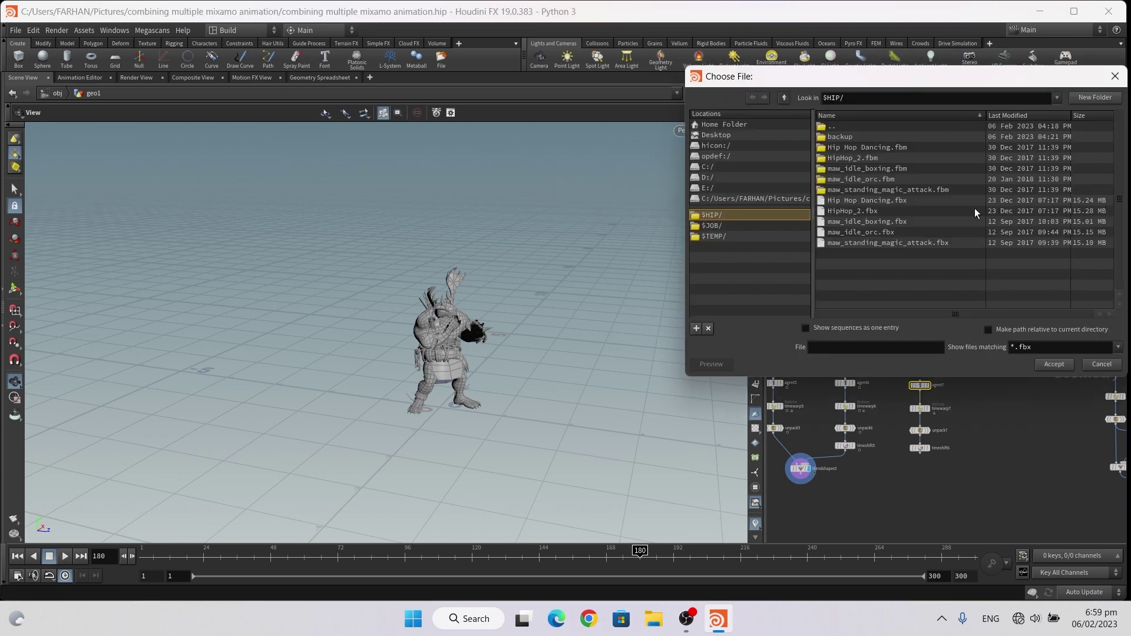
pyautogui.click(877, 204)
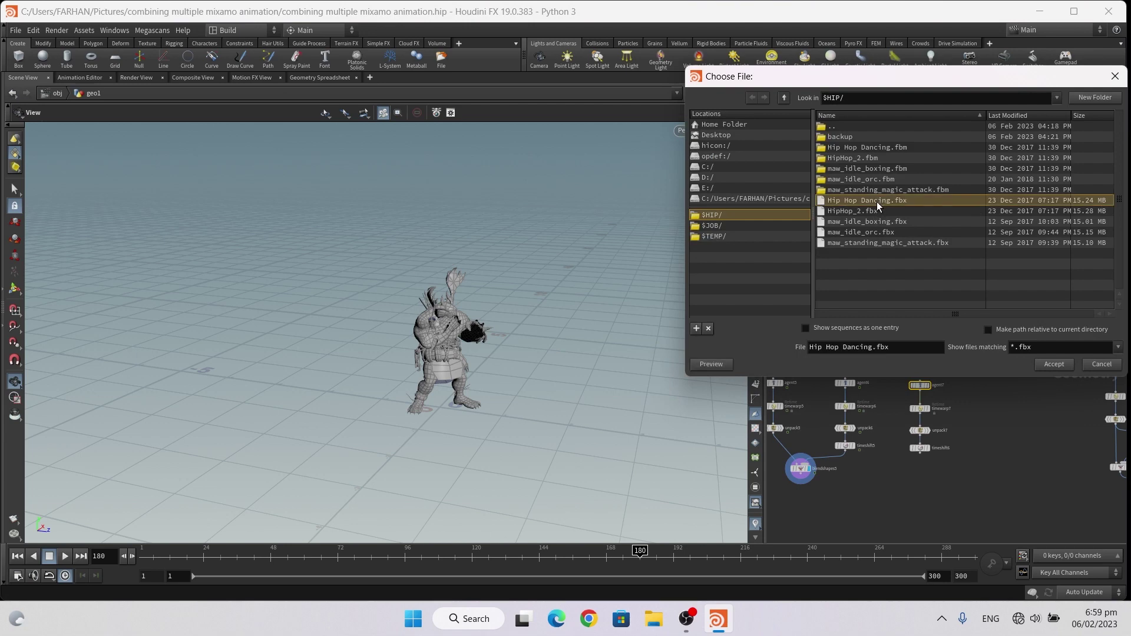
pyautogui.click(1049, 365)
pyautogui.scroll(2, 927, 445)
pyautogui.scroll(1, 884, 468)
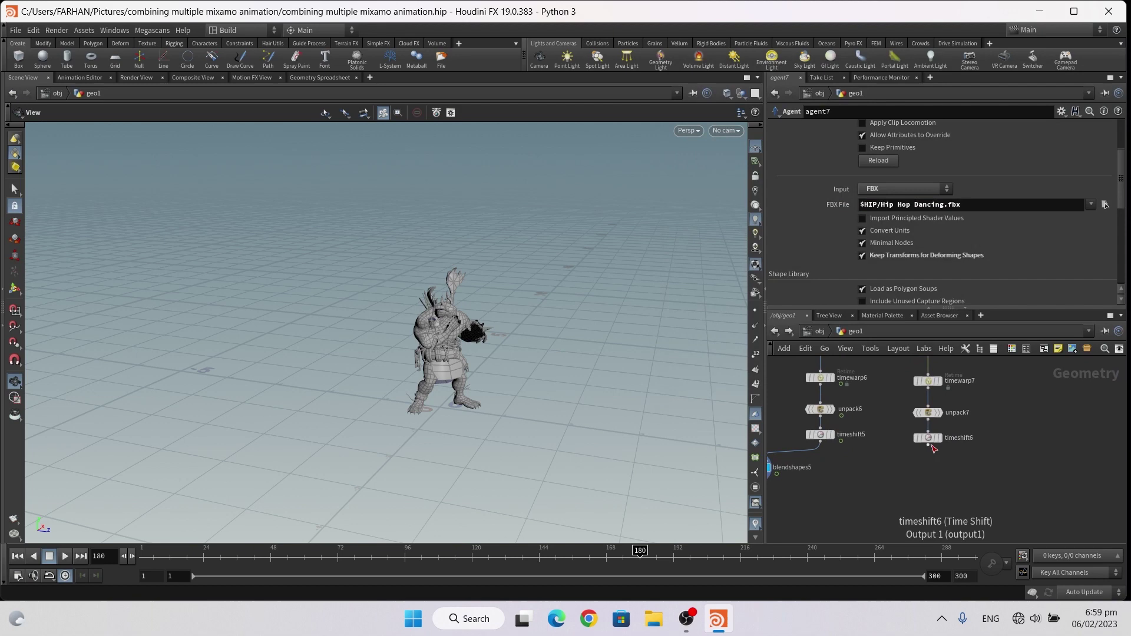
# Change timeshift6's Frame expression to $F-152
pyautogui.click(927, 440)
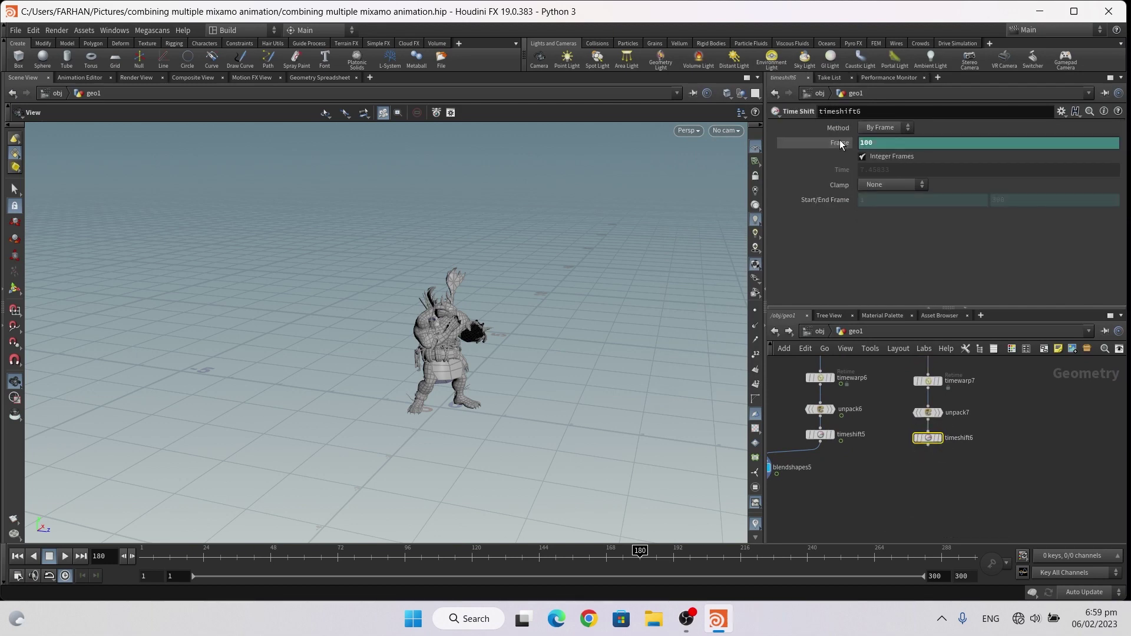
pyautogui.click(881, 143)
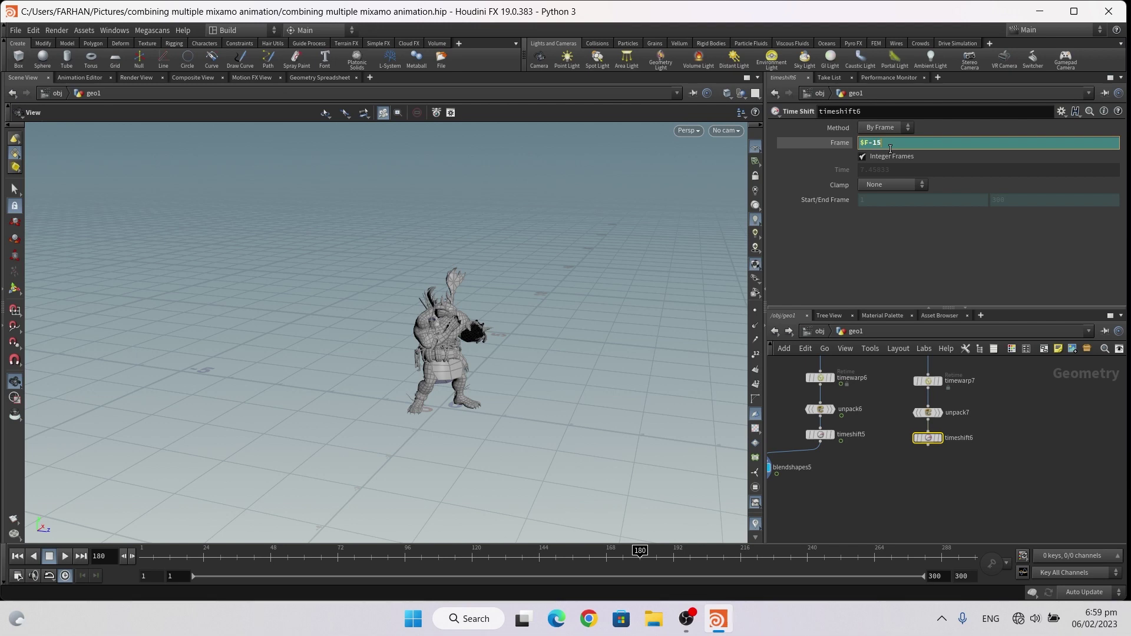
pyautogui.write('2')
pyautogui.press('Return')
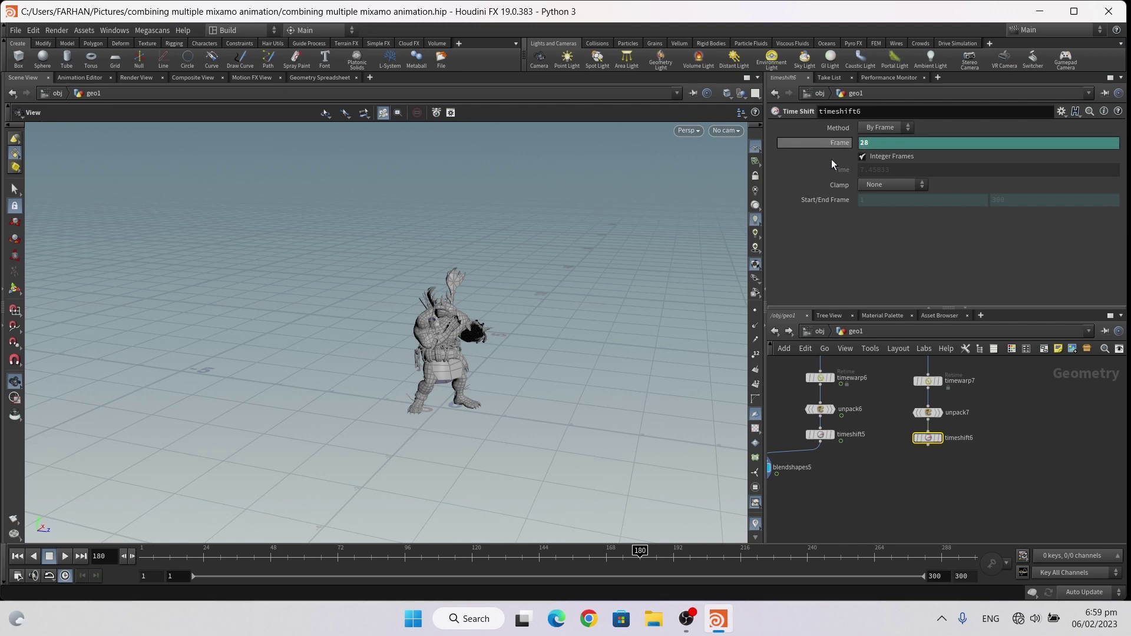
pyautogui.scroll(-2, 895, 434)
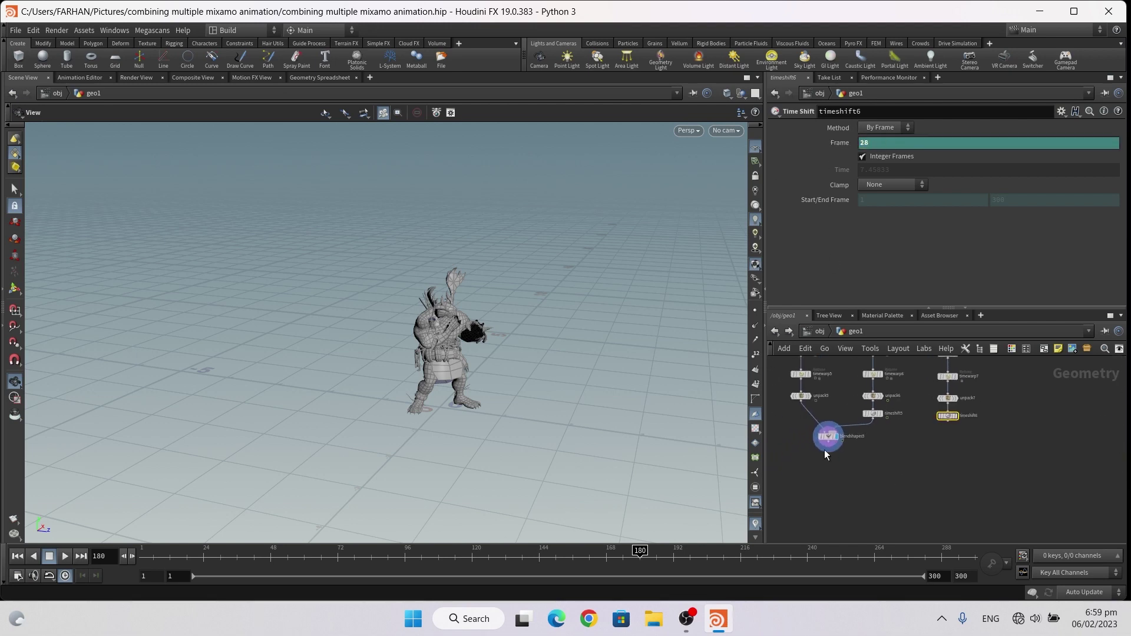
pyautogui.scroll(2, 825, 450)
# Alt-drag a copy of blendshapes5 and cut its inherited input wires
pyautogui.keyDown('alt'); pyautogui.moveTo(831, 435); pyautogui.dragTo(979, 481); pyautogui.keyUp('alt')
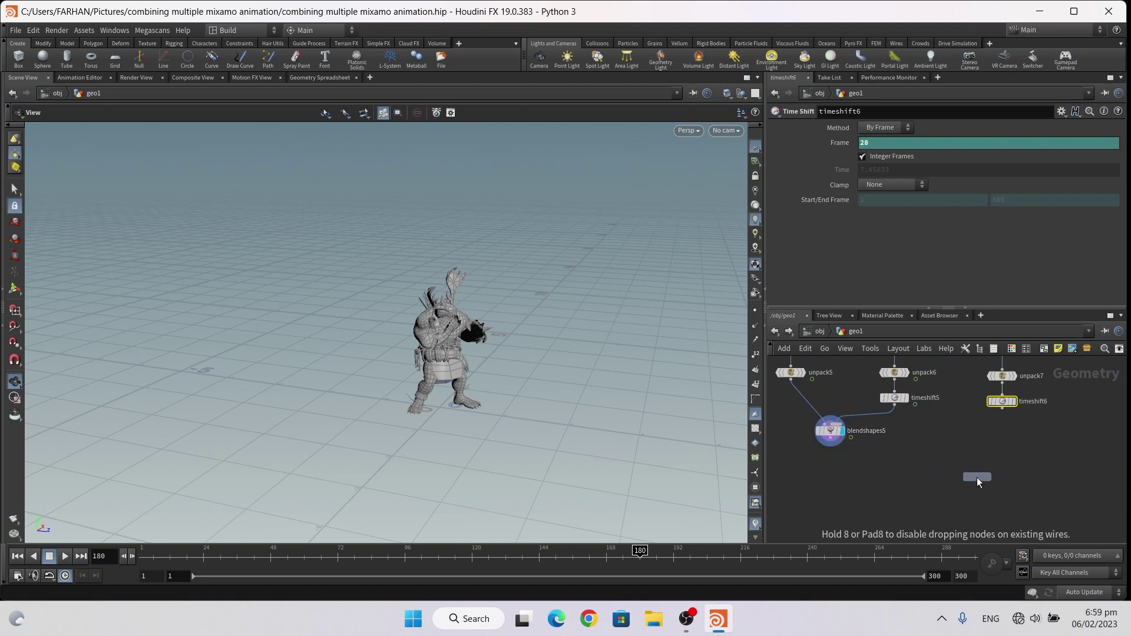
pyautogui.press('y')
pyautogui.moveTo(961, 433); pyautogui.dragTo(963, 477)
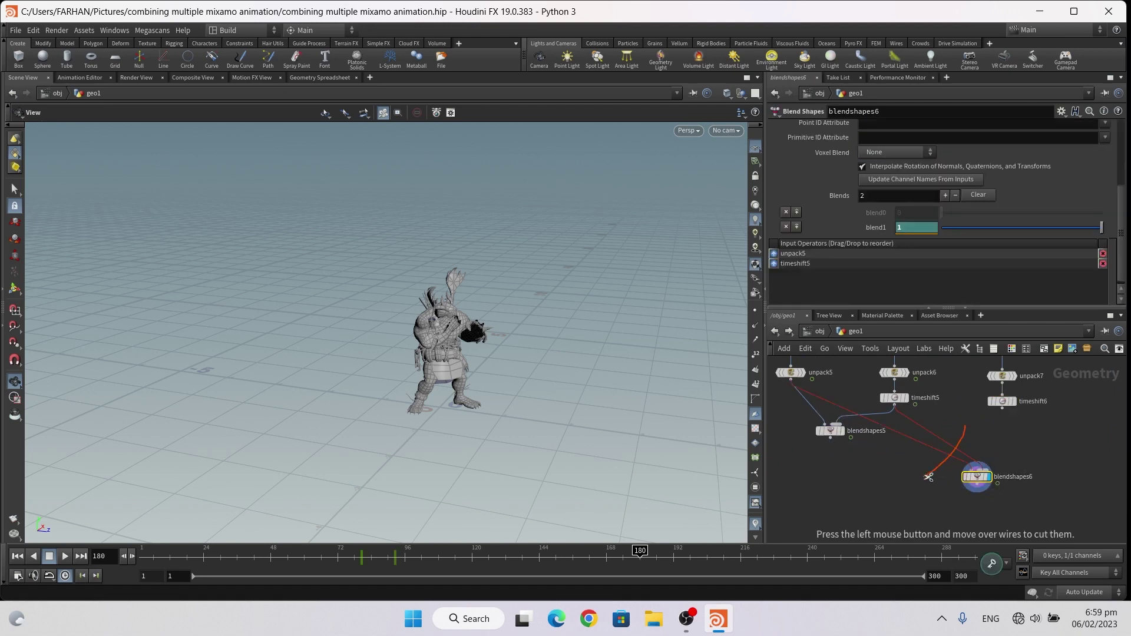
# Wire blendshapes5 and timeshift6 into the new blendshapes6
pyautogui.click(832, 439)
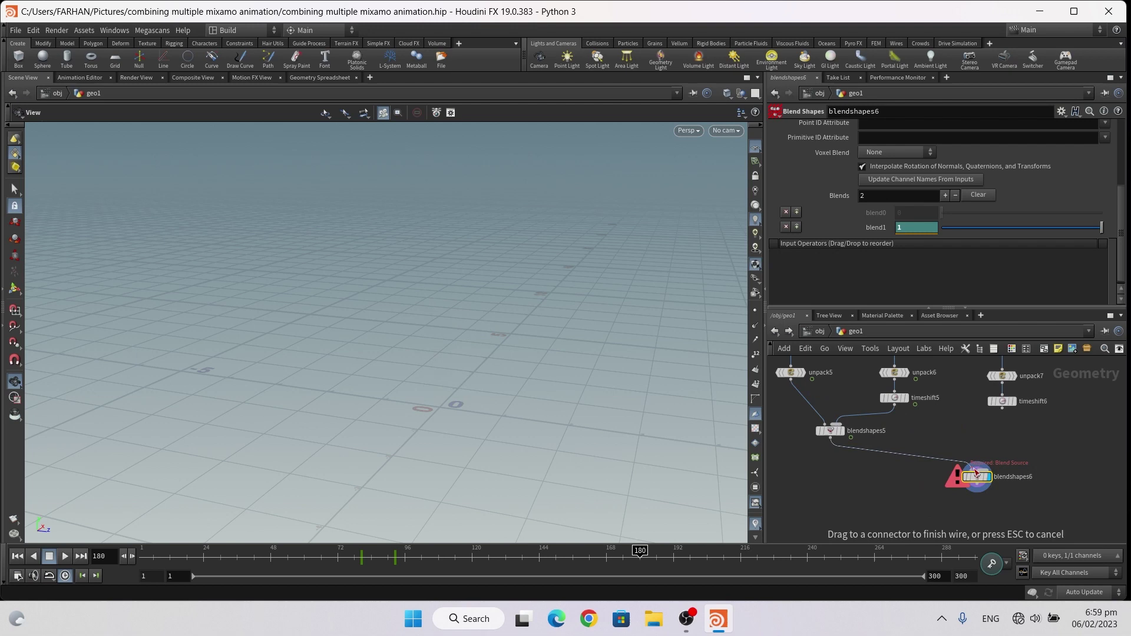
pyautogui.click(972, 475)
pyautogui.click(977, 472)
pyautogui.moveTo(976, 477); pyautogui.dragTo(954, 453, button='middle')
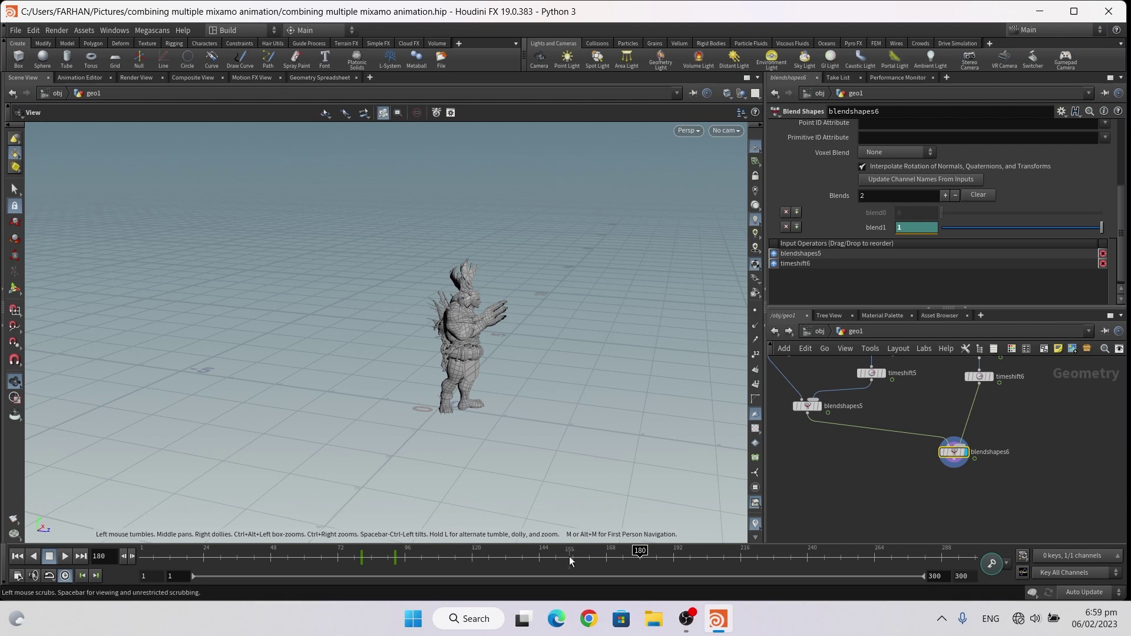
pyautogui.scroll(-2, 871, 454)
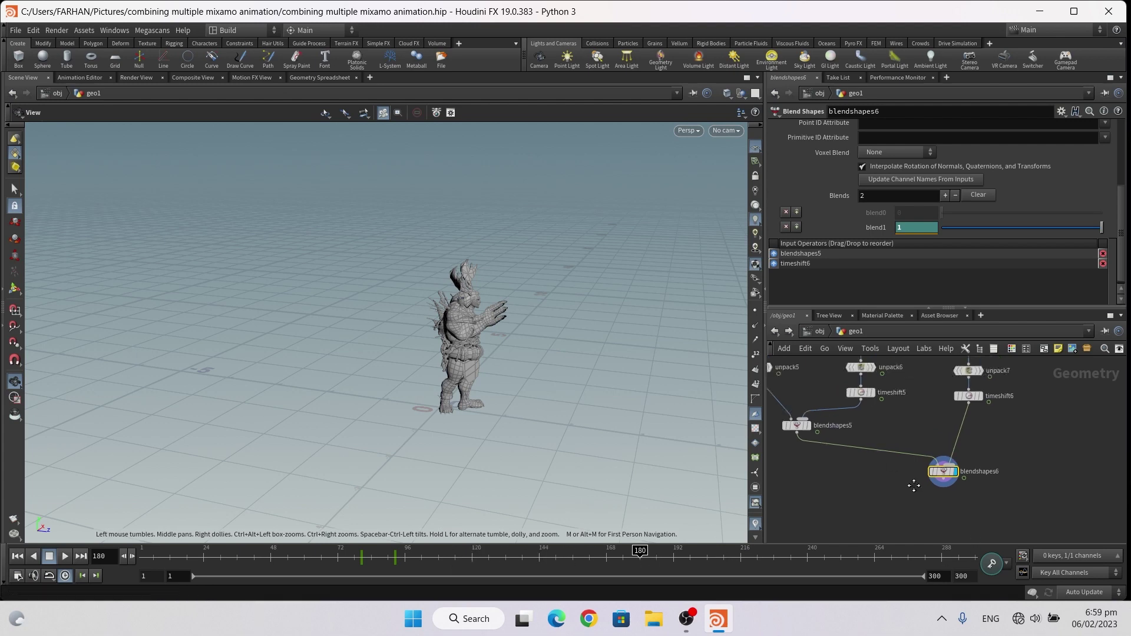
pyautogui.scroll(-2, 819, 443)
pyautogui.scroll(-1, 894, 438)
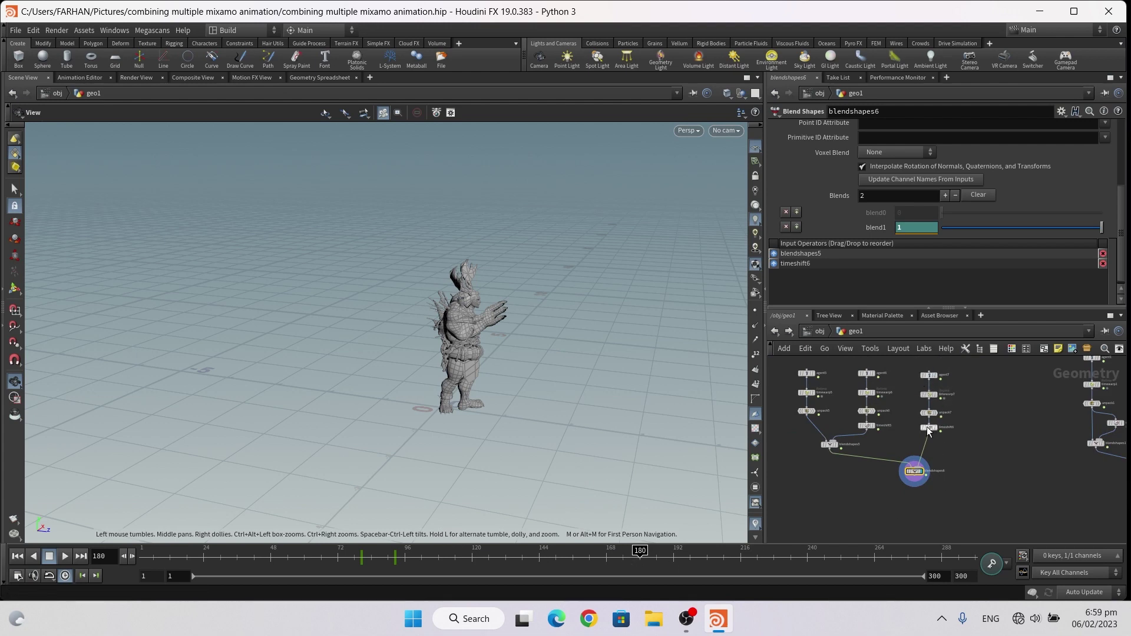
pyautogui.moveTo(1118, 487); pyautogui.dragTo(967, 468, button='middle')
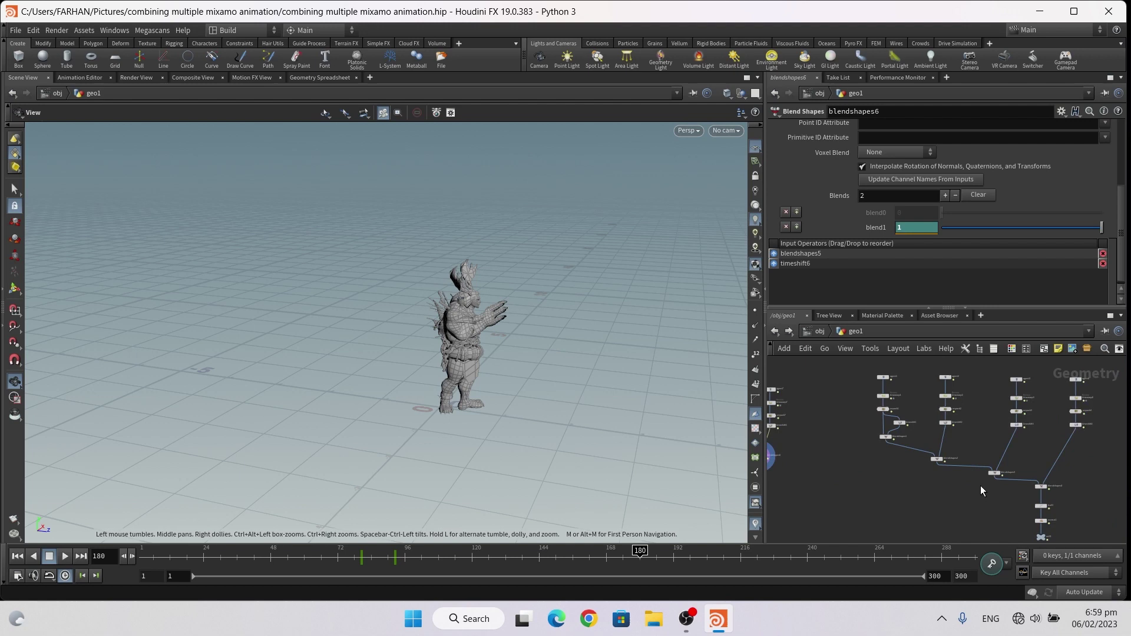
pyautogui.scroll(3, 981, 490)
pyautogui.click(917, 446)
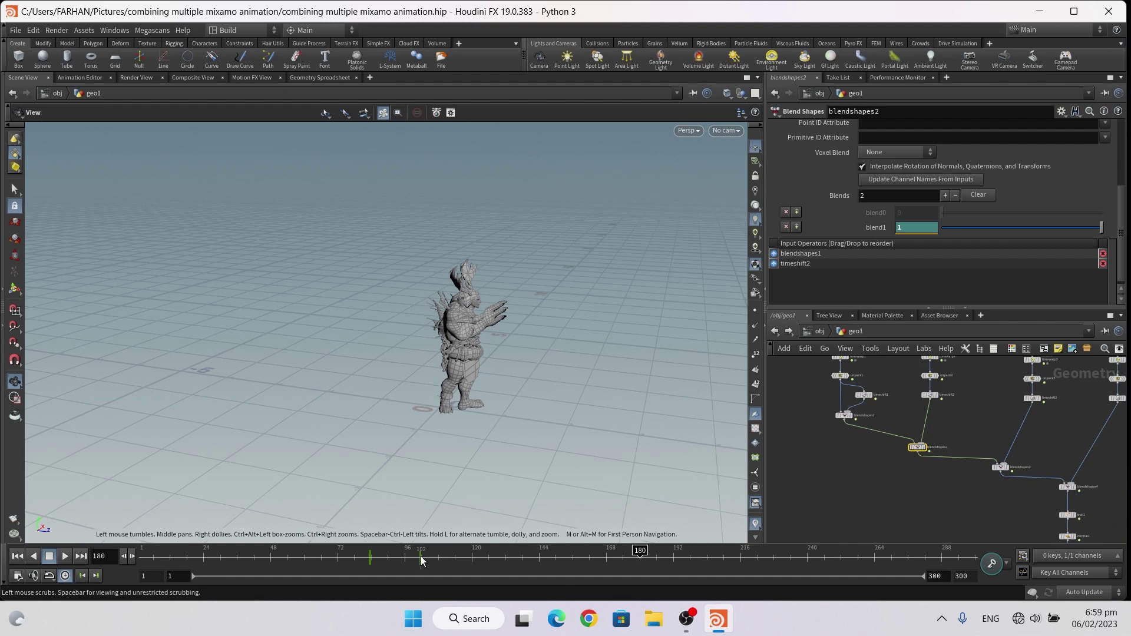
pyautogui.click(1003, 469)
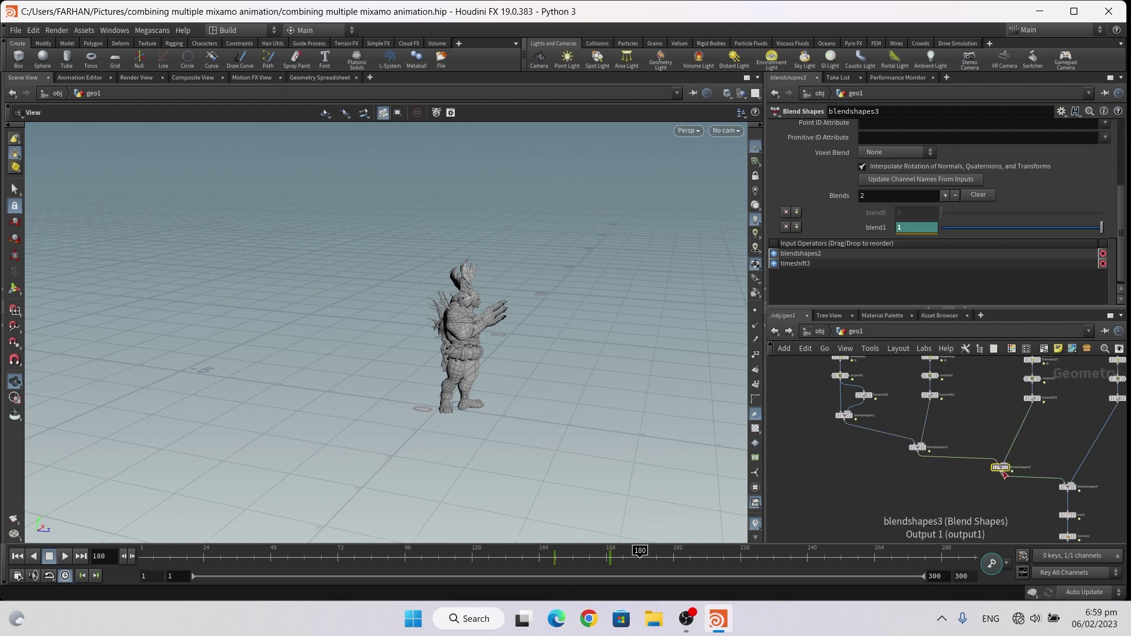
pyautogui.scroll(3, 989, 485)
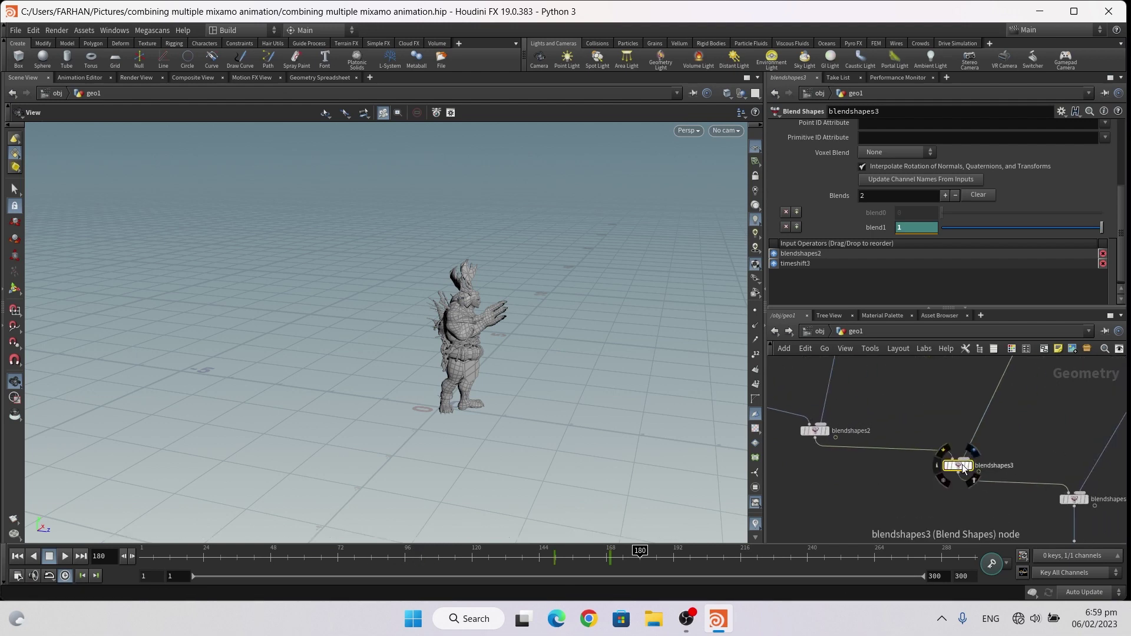
pyautogui.scroll(-2, 963, 466)
pyautogui.scroll(-2, 963, 465)
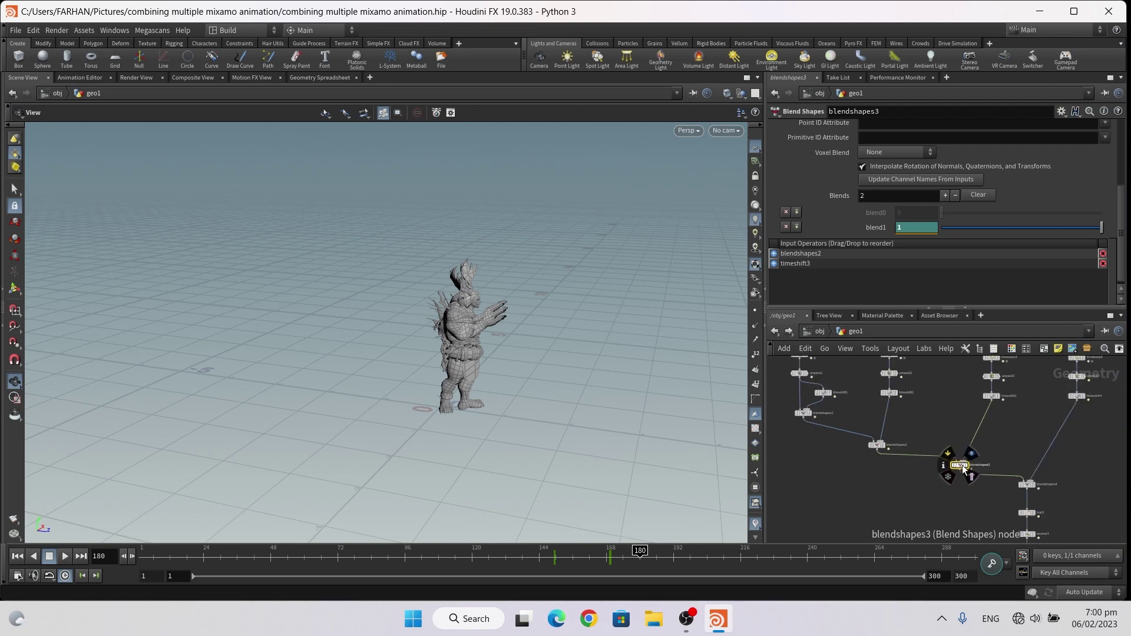
pyautogui.scroll(1, 861, 446)
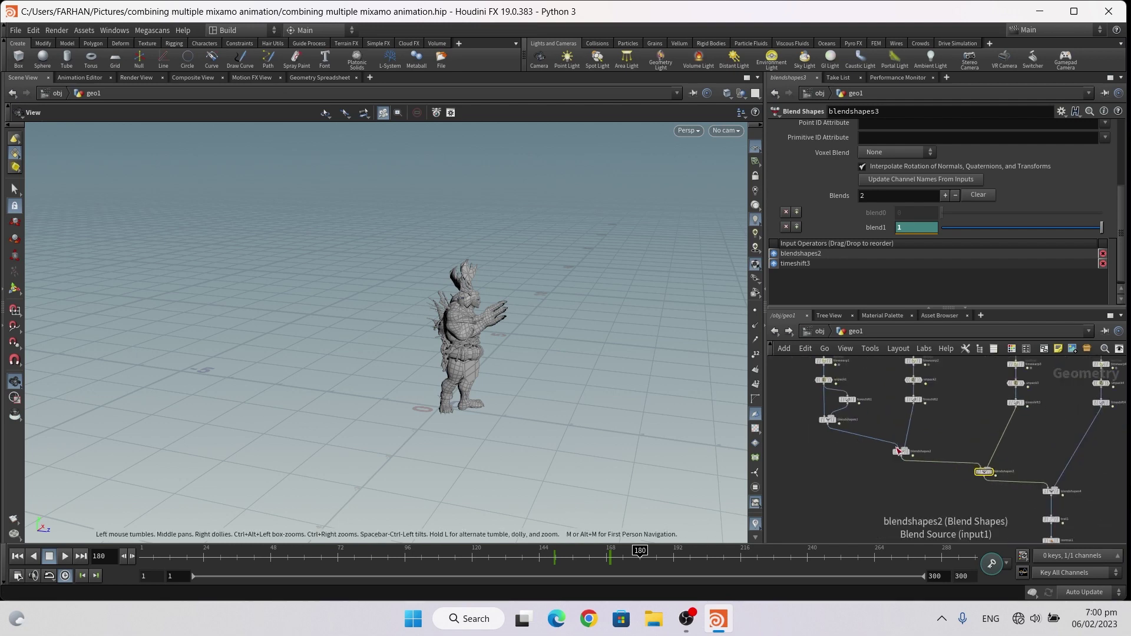
pyautogui.scroll(-1, 893, 464)
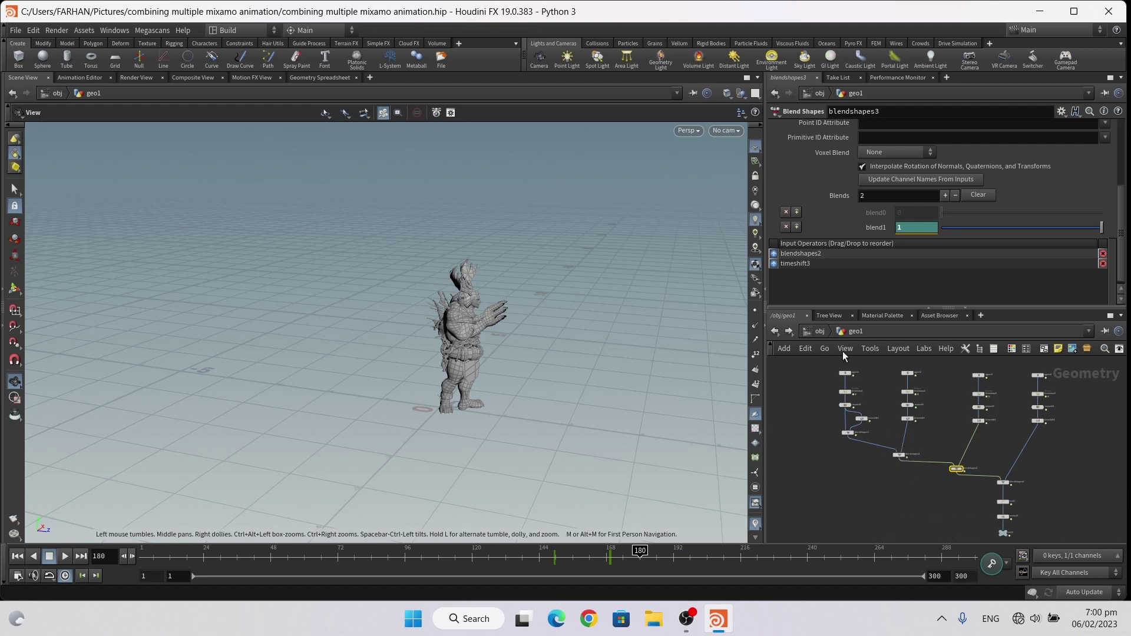
pyautogui.scroll(3, 959, 471)
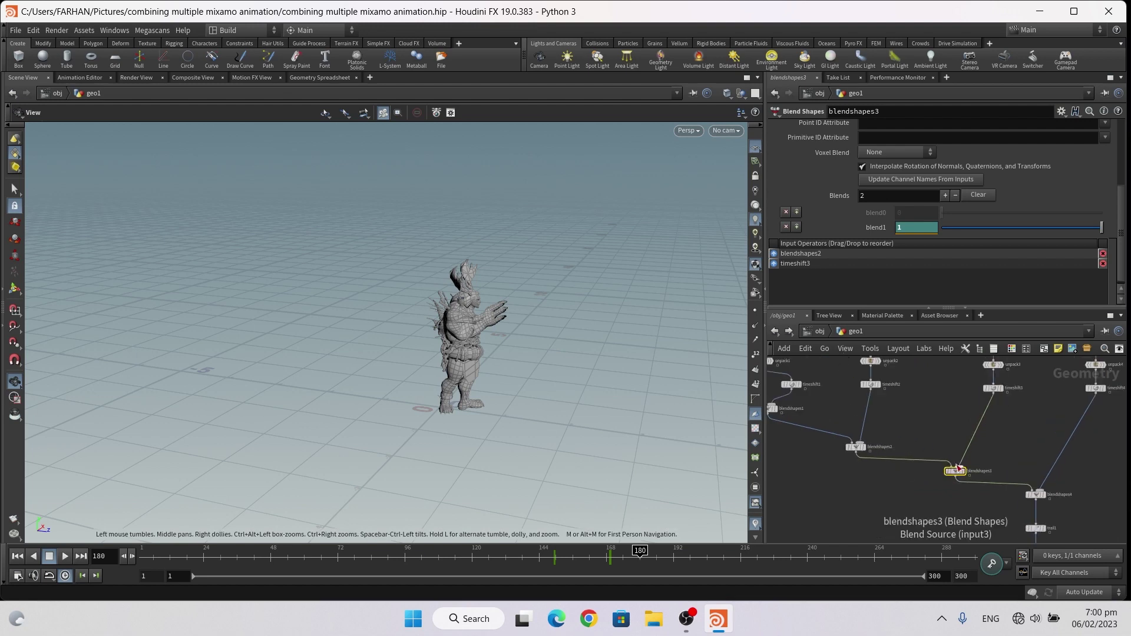
pyautogui.scroll(2, 959, 470)
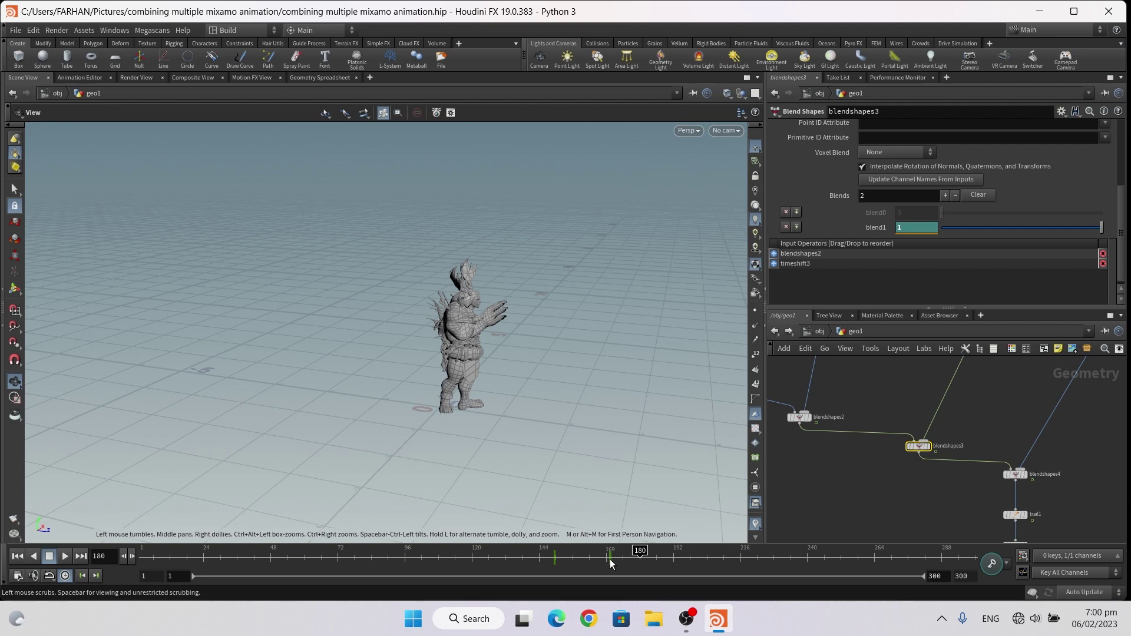
pyautogui.scroll(-3, 952, 480)
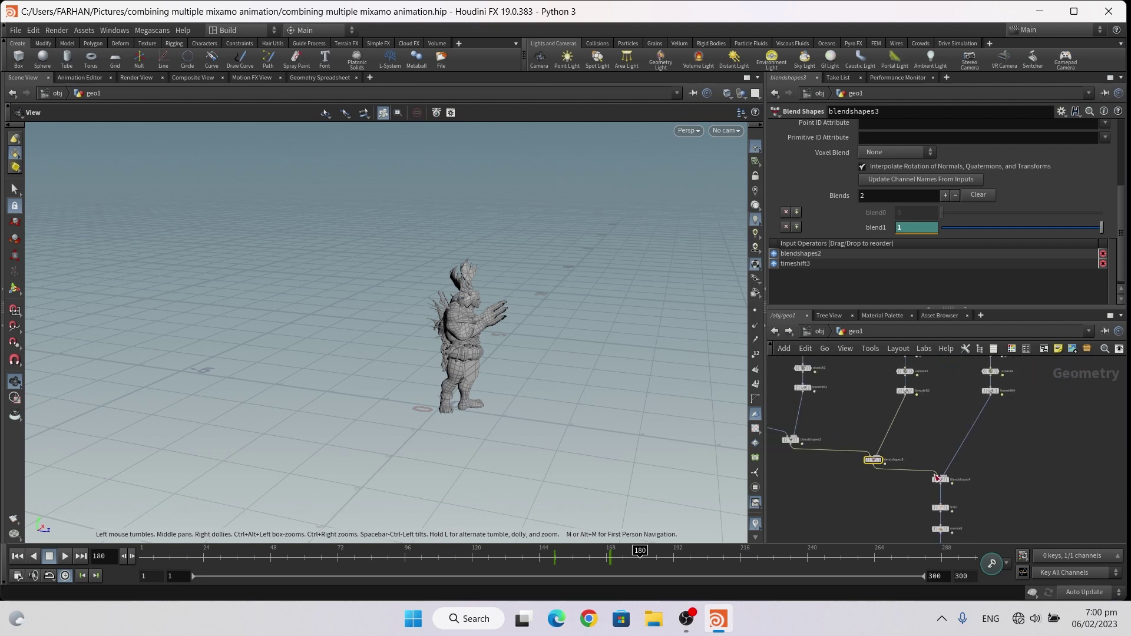
pyautogui.click(935, 481)
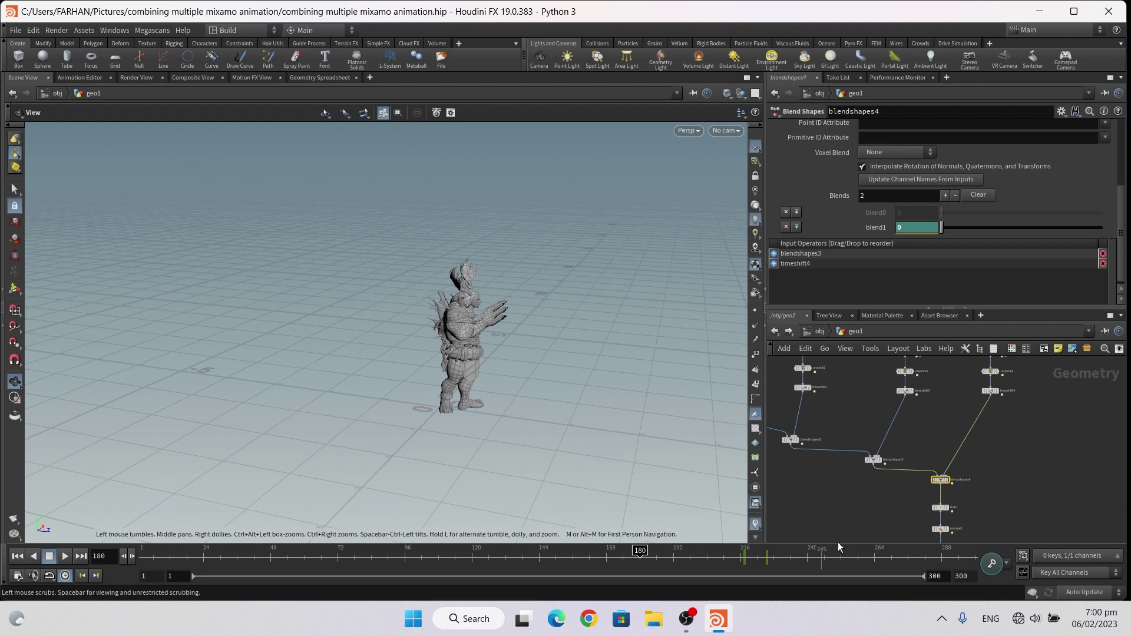
pyautogui.moveTo(846, 497)
pyautogui.mouseDown(button='middle')
pyautogui.moveTo(1010, 468)
pyautogui.moveTo(849, 480)
pyautogui.mouseUp(button='middle')
pyautogui.scroll(3, 873, 416)
pyautogui.scroll(-3, 873, 411)
pyautogui.scroll(3, 850, 487)
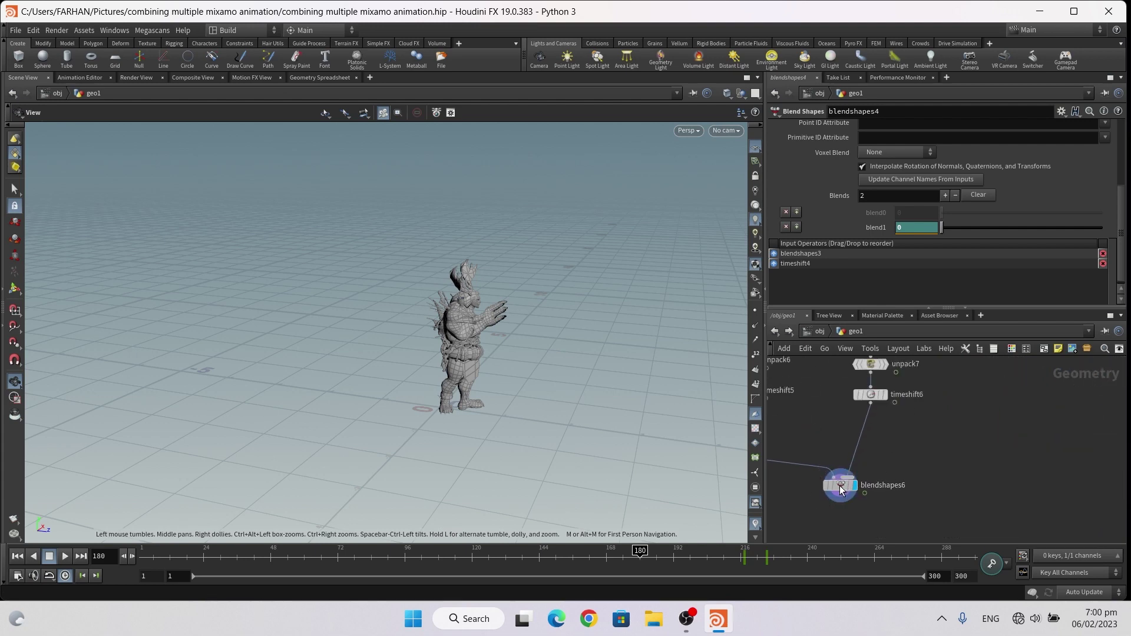
pyautogui.click(850, 489)
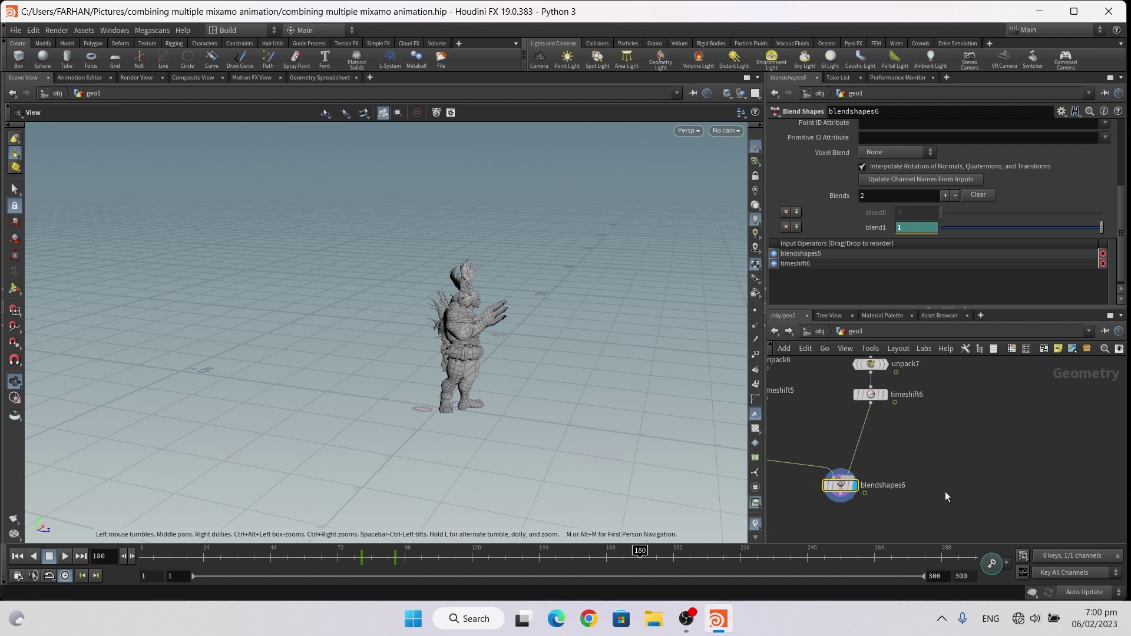
pyautogui.scroll(-3, 945, 491)
pyautogui.scroll(2, 887, 510)
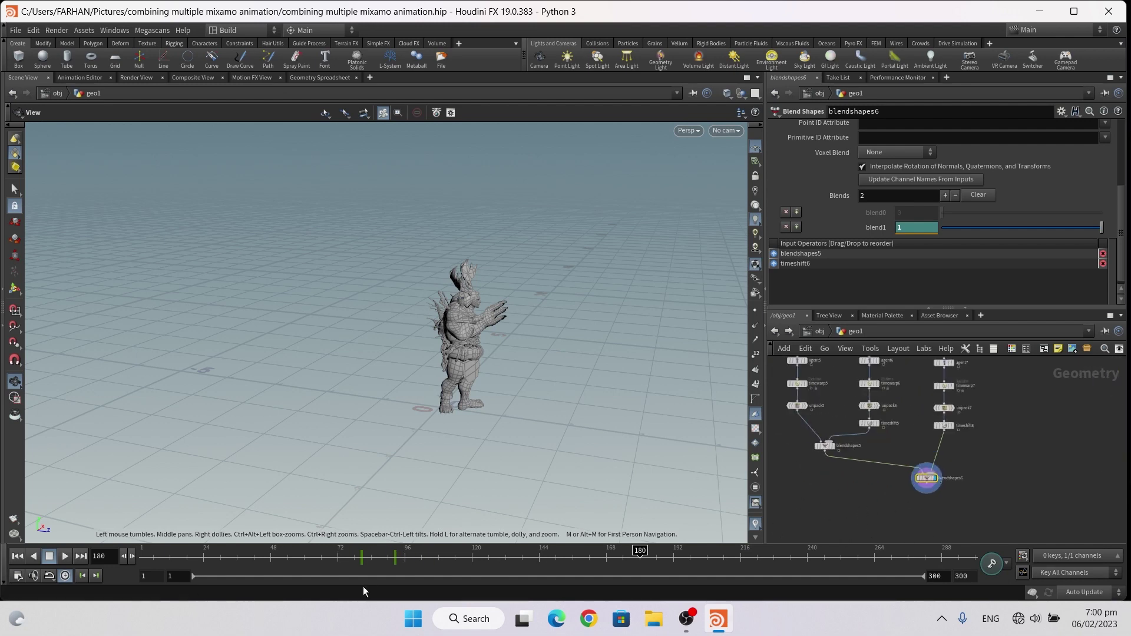
# Move the top blend1 key of blendshapes6 to frame 169 in the Animation Editor
pyautogui.click(1025, 573)
pyautogui.moveTo(708, 297); pyautogui.dragTo(679, 255)
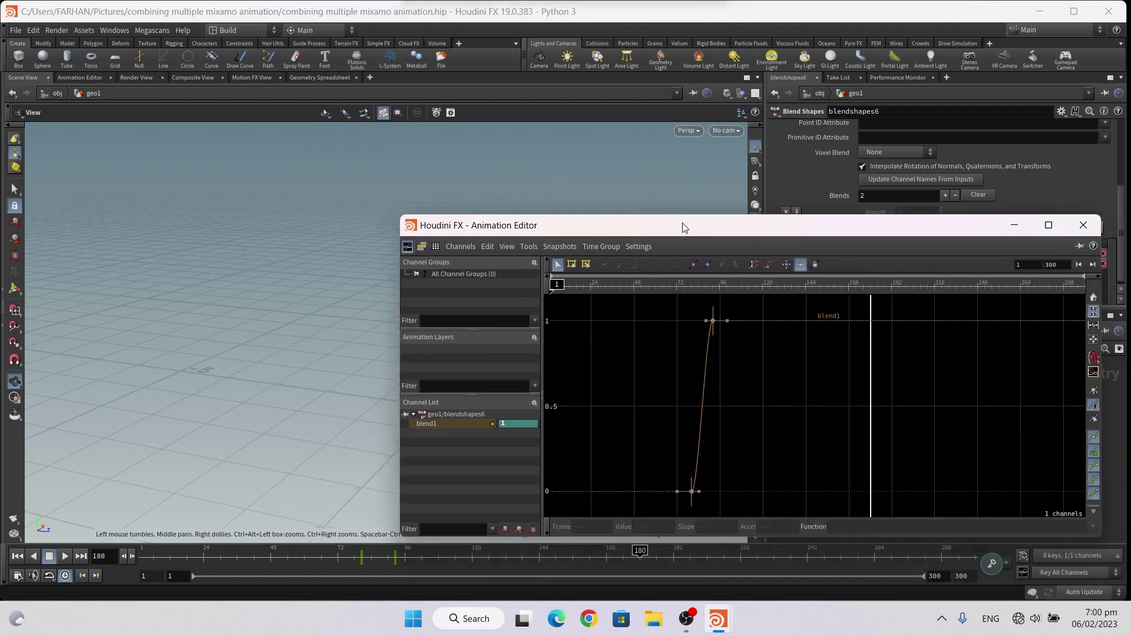
pyautogui.moveTo(664, 398); pyautogui.dragTo(726, 448)
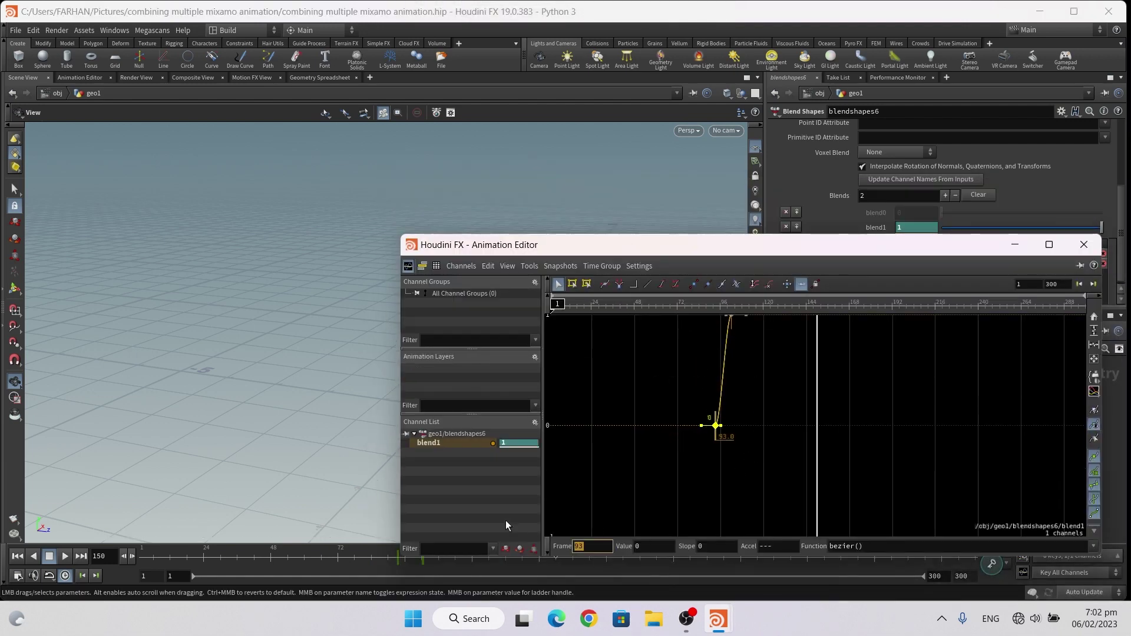
pyautogui.write('150')
pyautogui.click(639, 410)
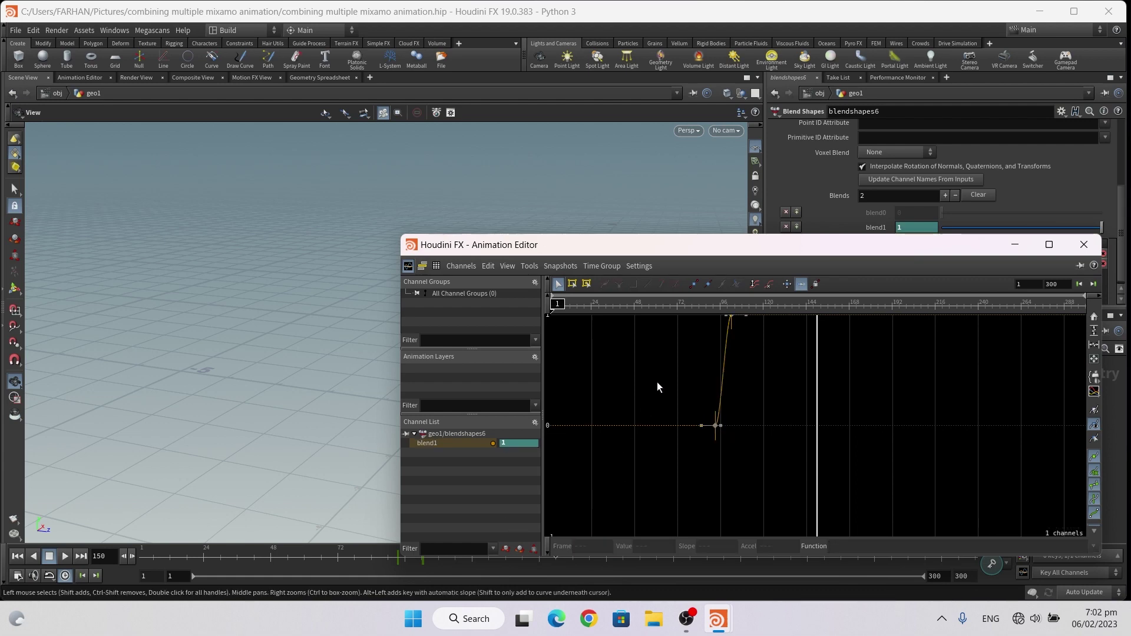
pyautogui.press('h')
pyautogui.moveTo(682, 337); pyautogui.dragTo(766, 412)
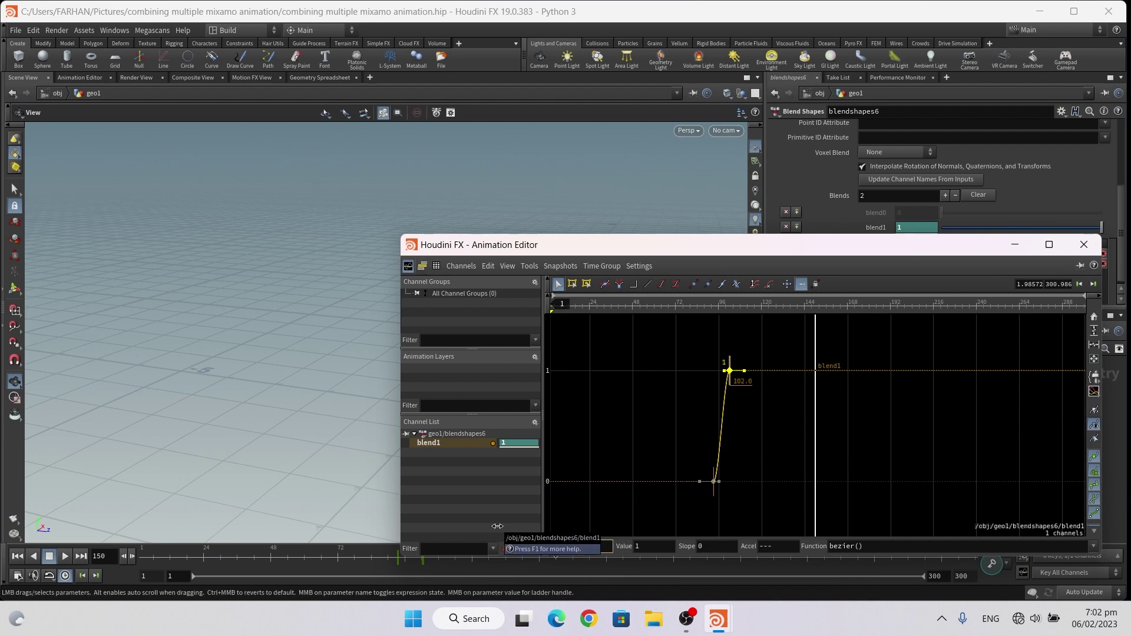
pyautogui.write('169')
pyautogui.press('Return')
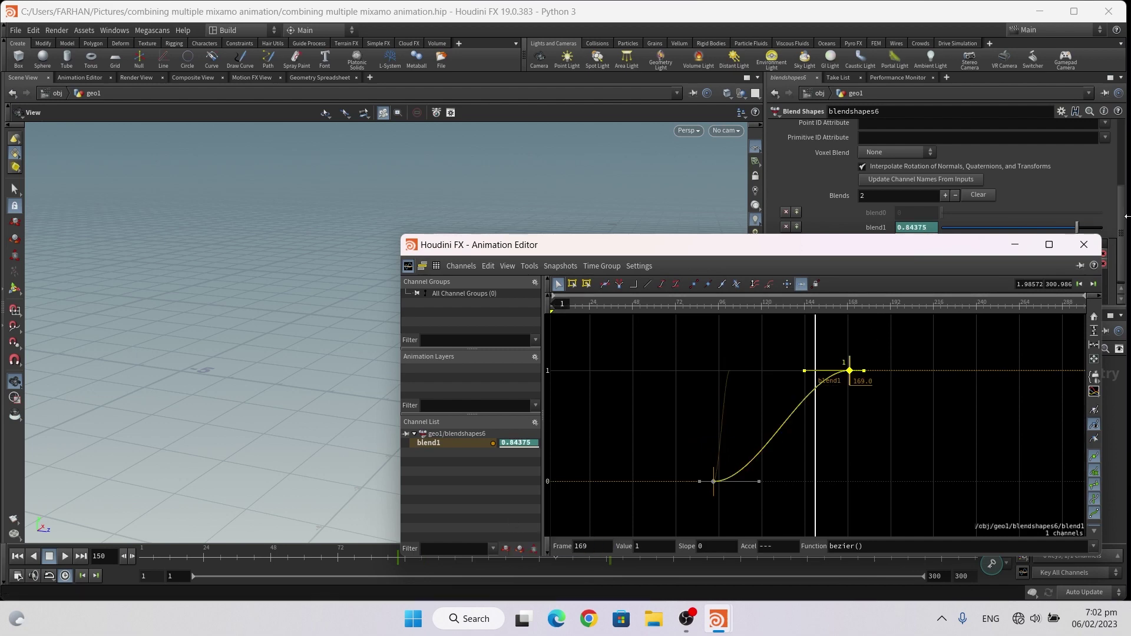
pyautogui.click(1083, 245)
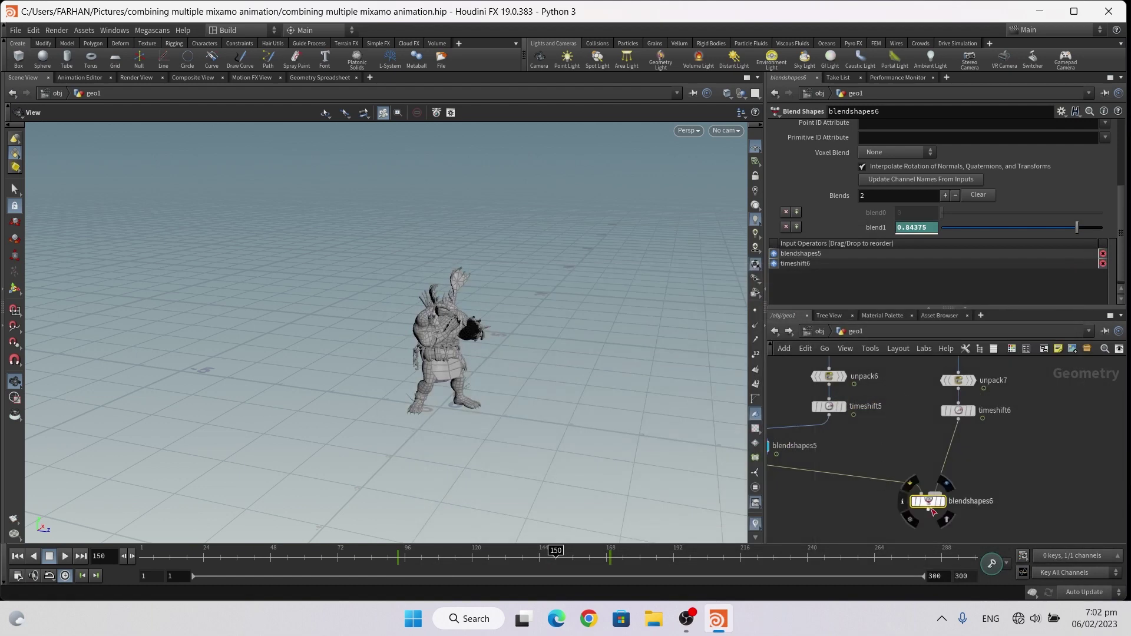
# Scrub the blendshapes6 result, then move the bottom blend1 key to frame 150
pyautogui.click(944, 484)
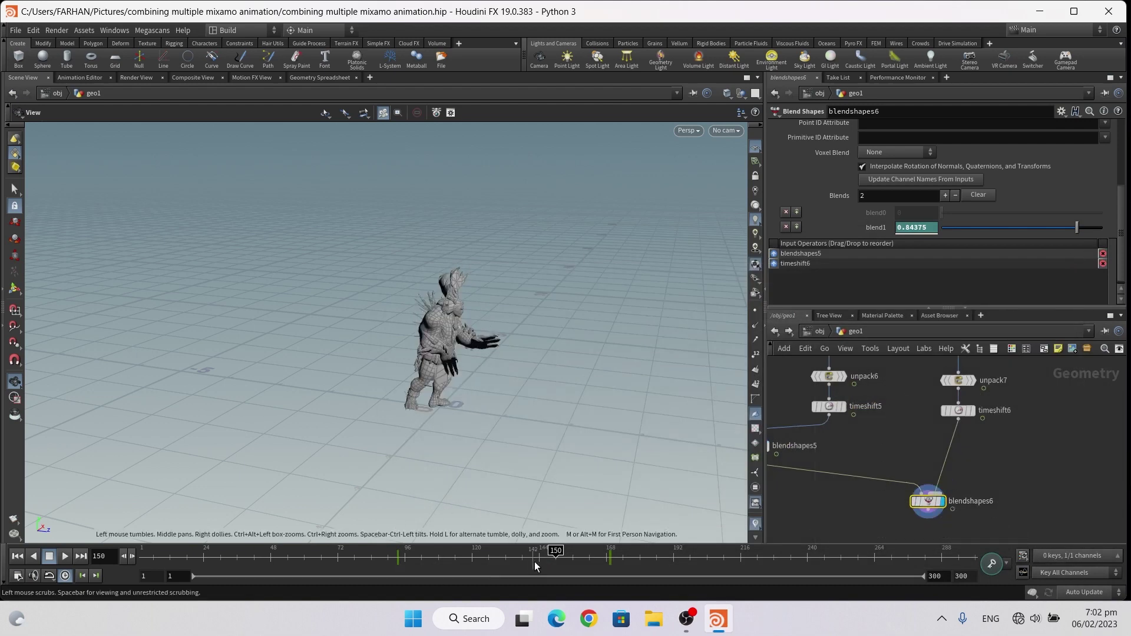
pyautogui.moveTo(555, 550)
pyautogui.mouseDown()
pyautogui.moveTo(495, 550)
pyautogui.moveTo(643, 550)
pyautogui.moveTo(401, 549)
pyautogui.mouseUp()
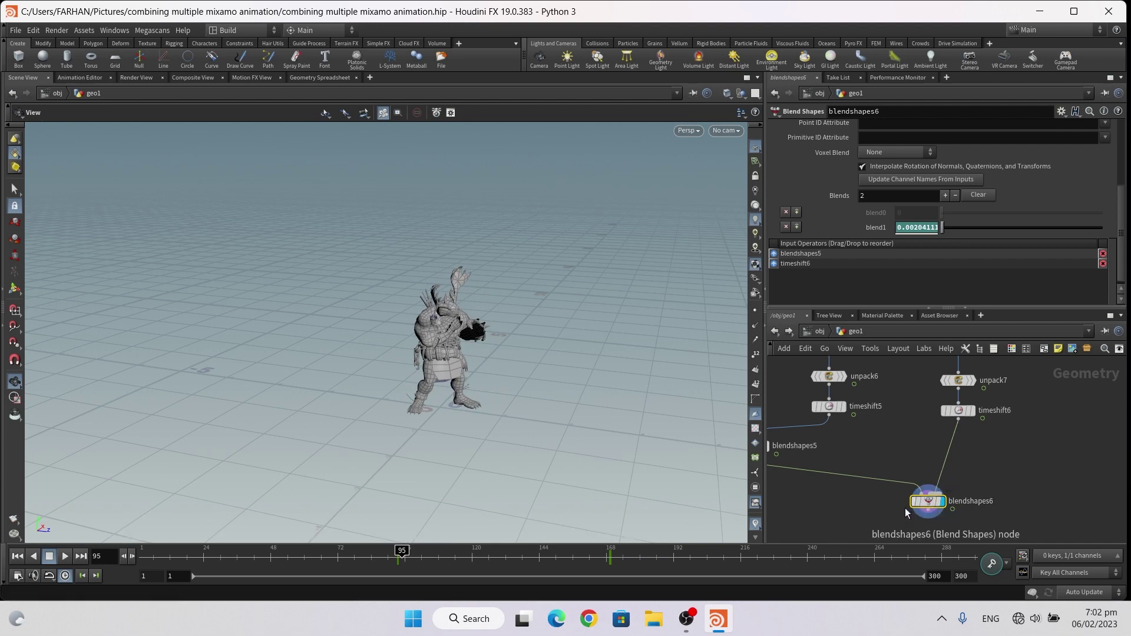
pyautogui.click(1022, 576)
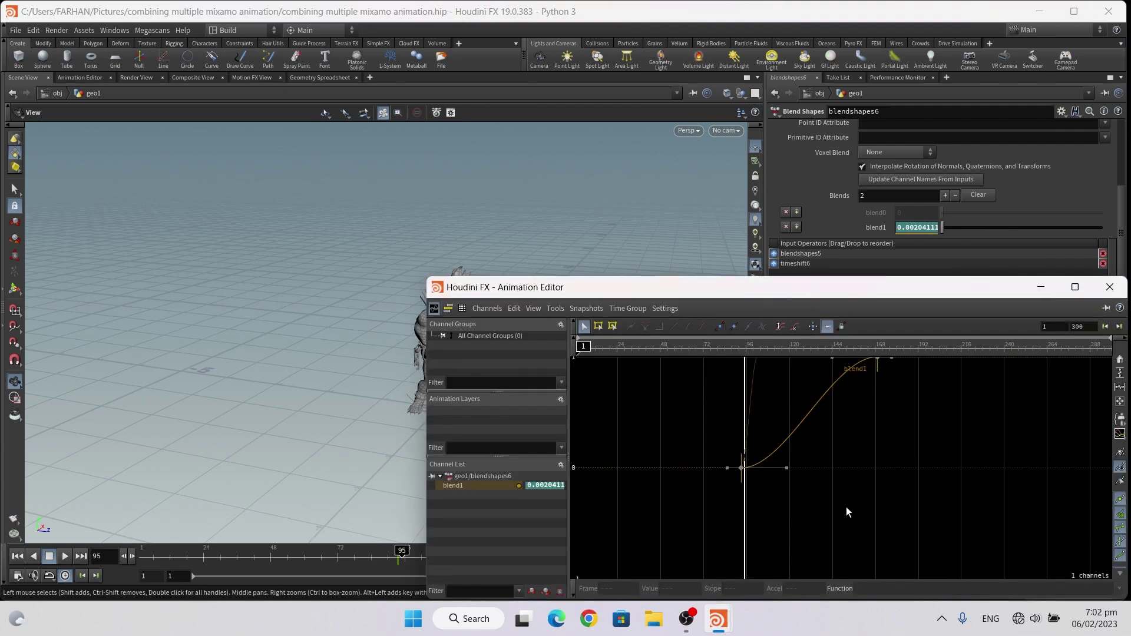
pyautogui.moveTo(697, 447); pyautogui.dragTo(799, 508)
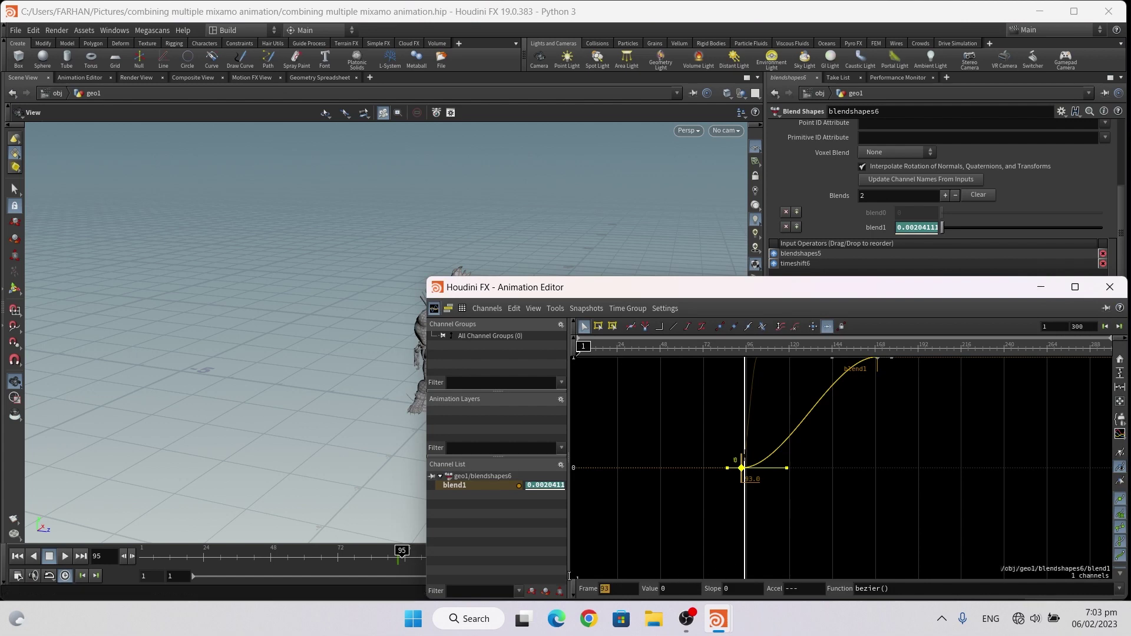
pyautogui.write('150')
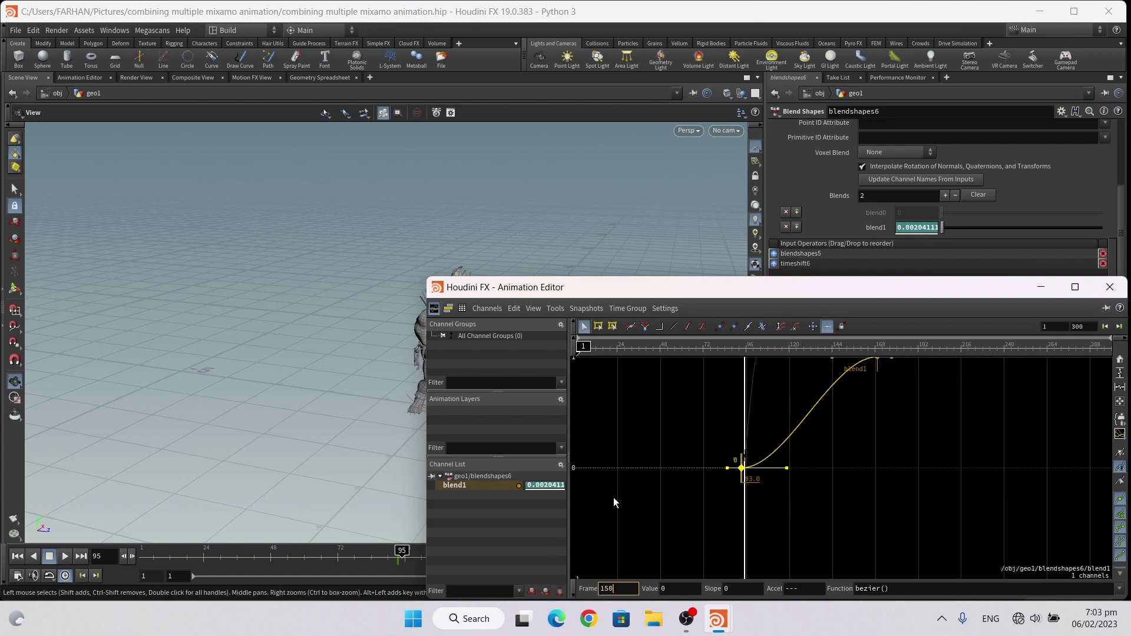
pyautogui.press('Return')
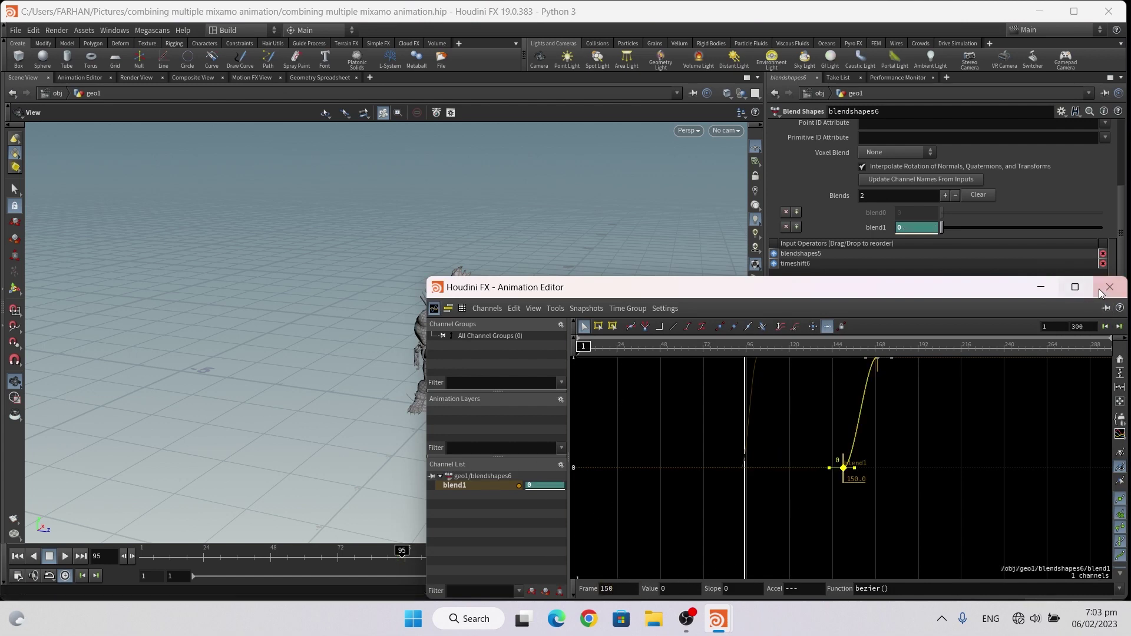
# Close the Animation Editor and play the blended sequence from frame 1
pyautogui.click(1109, 286)
pyautogui.scroll(-3, 972, 486)
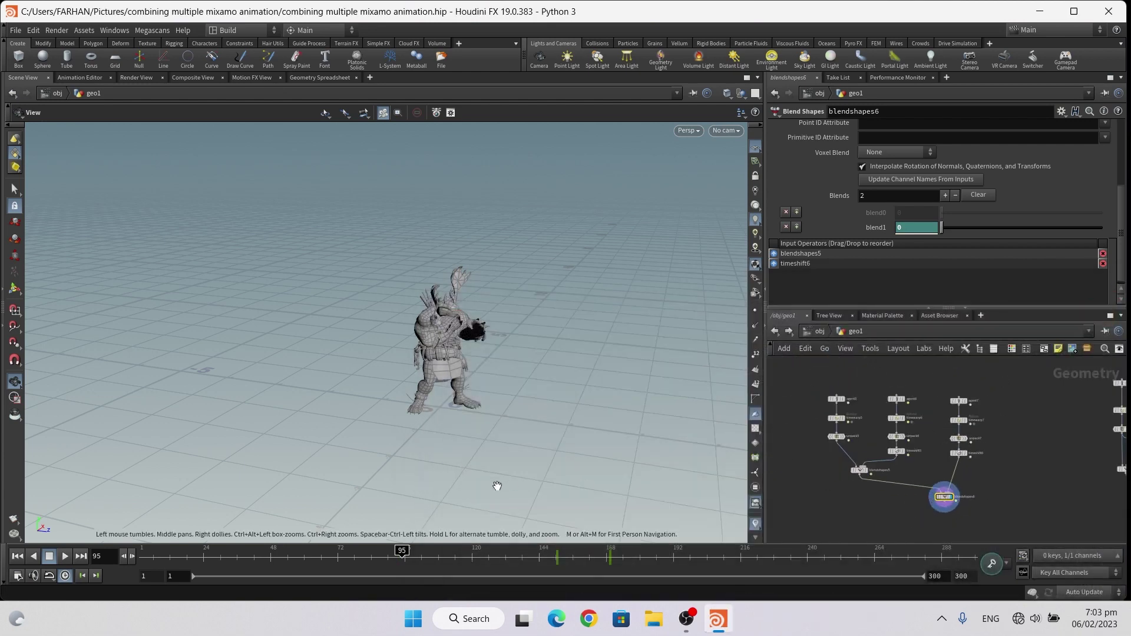
pyautogui.click(907, 502)
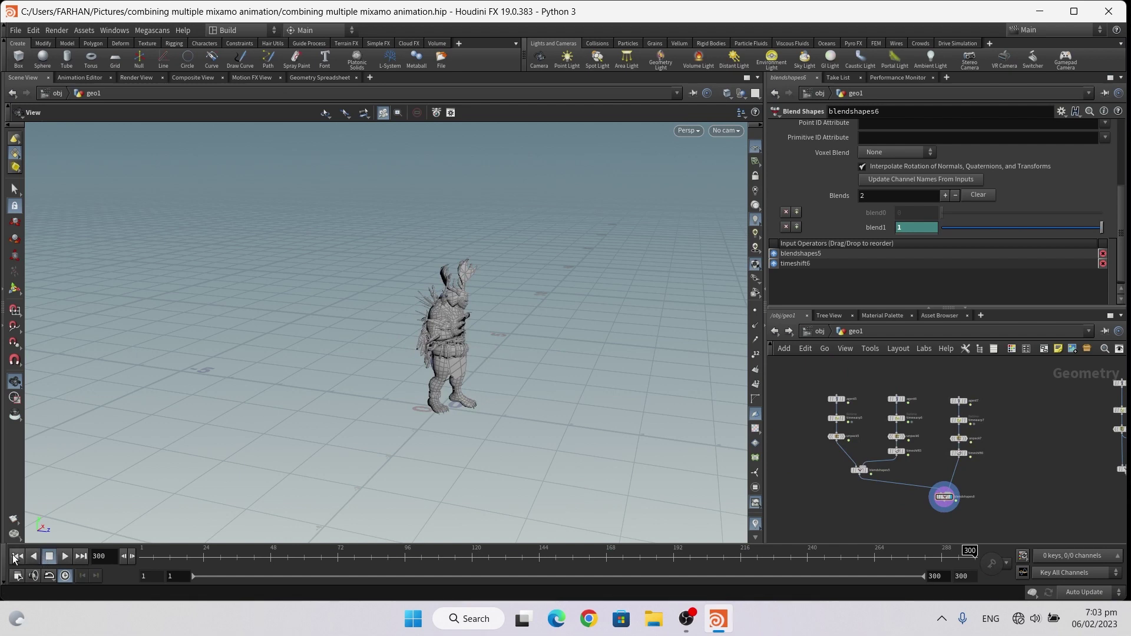
pyautogui.click(17, 556)
pyautogui.click(65, 556)
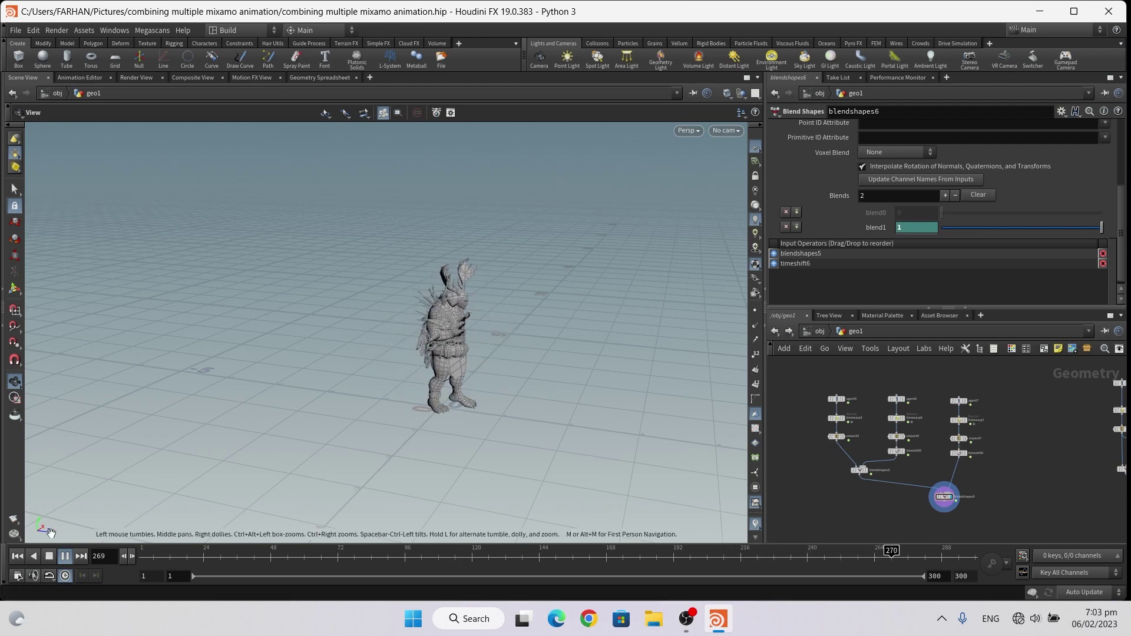
# Stop playback and pan the network to show blendshapes4's parameters
pyautogui.click(64, 558)
pyautogui.moveTo(985, 482); pyautogui.dragTo(857, 423, button='middle')
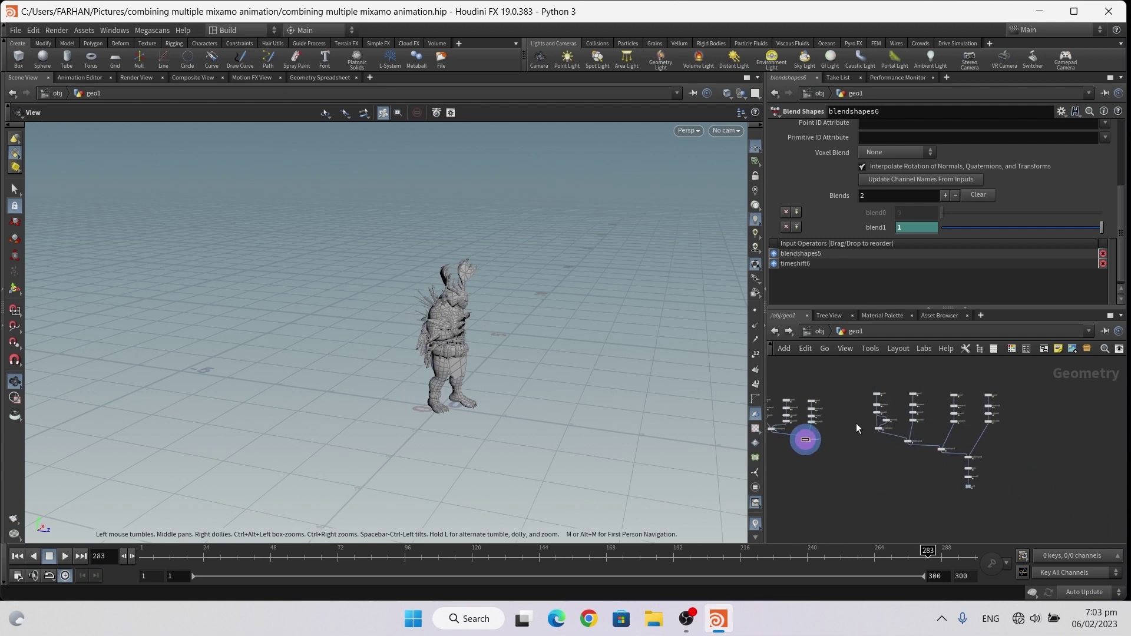
pyautogui.scroll(2, 899, 441)
pyautogui.scroll(1, 899, 443)
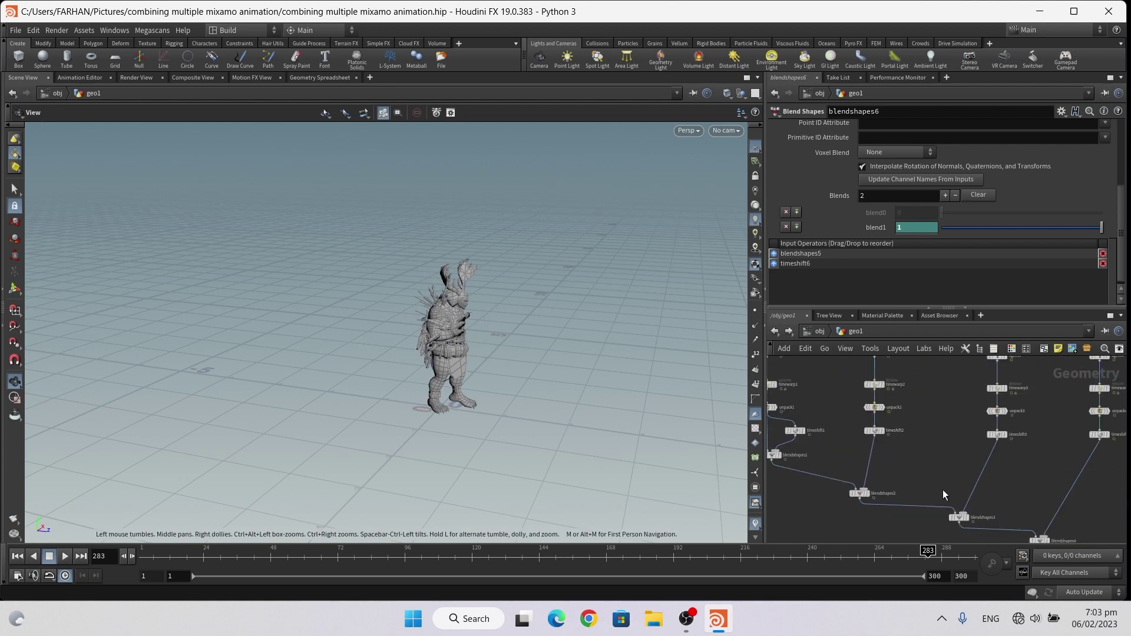
pyautogui.moveTo(942, 489); pyautogui.dragTo(959, 387, button='middle')
pyautogui.scroll(1, 959, 387)
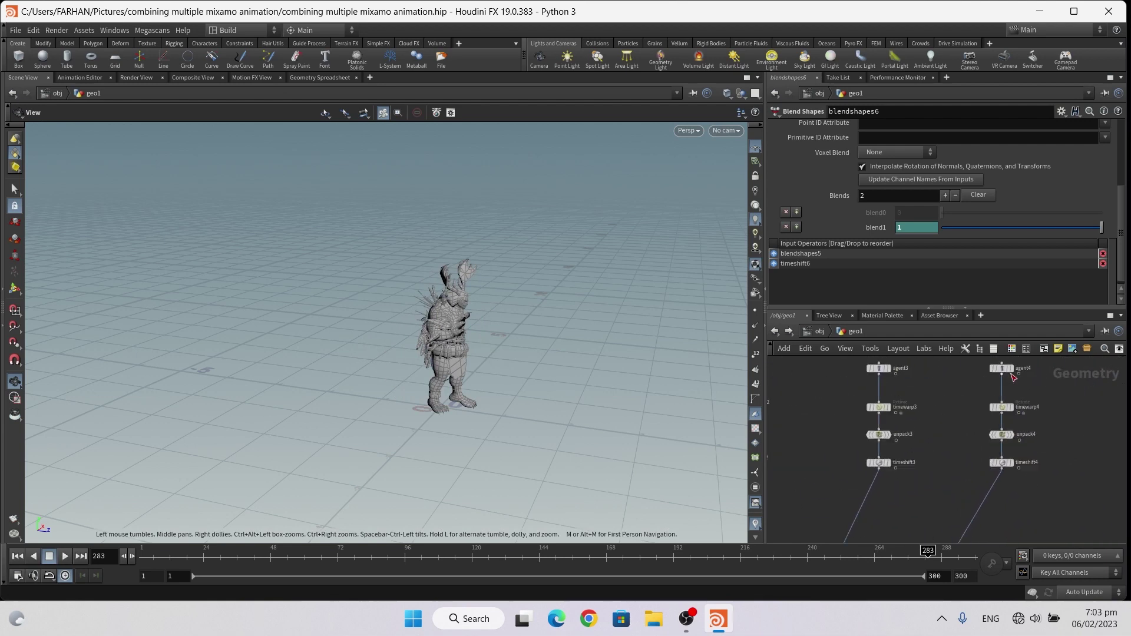
pyautogui.moveTo(999, 492); pyautogui.dragTo(1013, 390, button='middle')
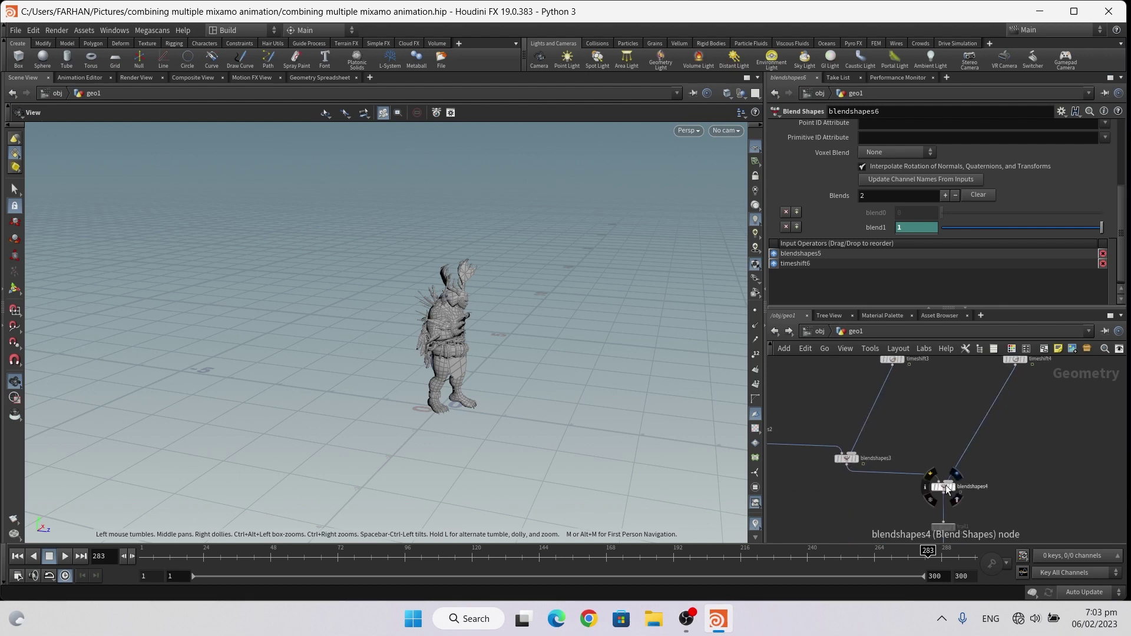
pyautogui.click(946, 485)
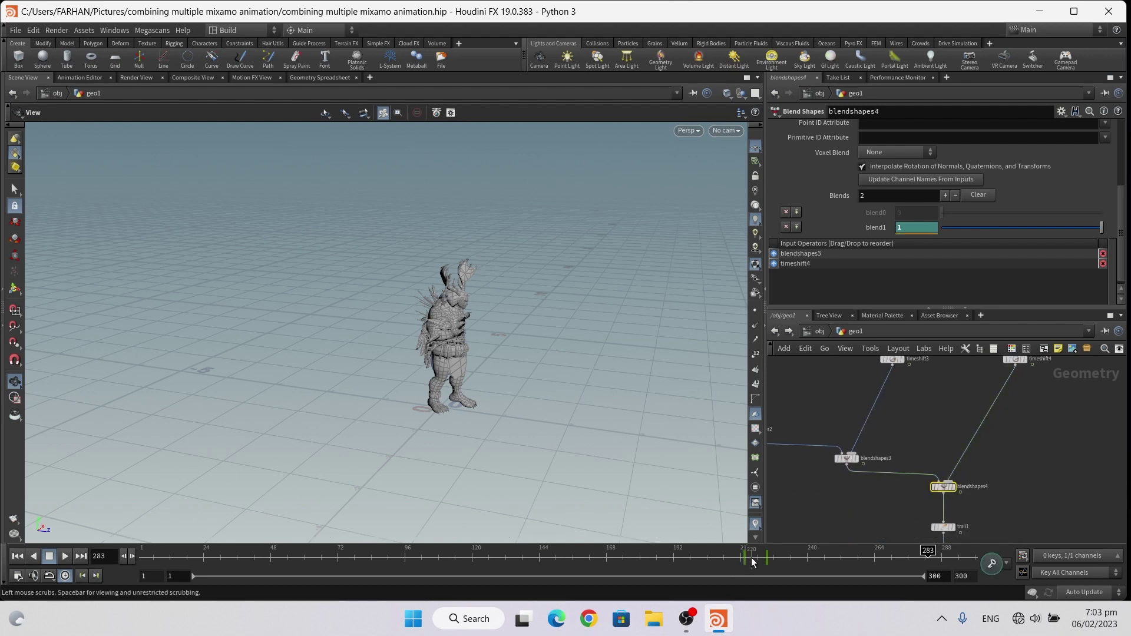
pyautogui.moveTo(1010, 499); pyautogui.dragTo(1011, 463, button='middle')
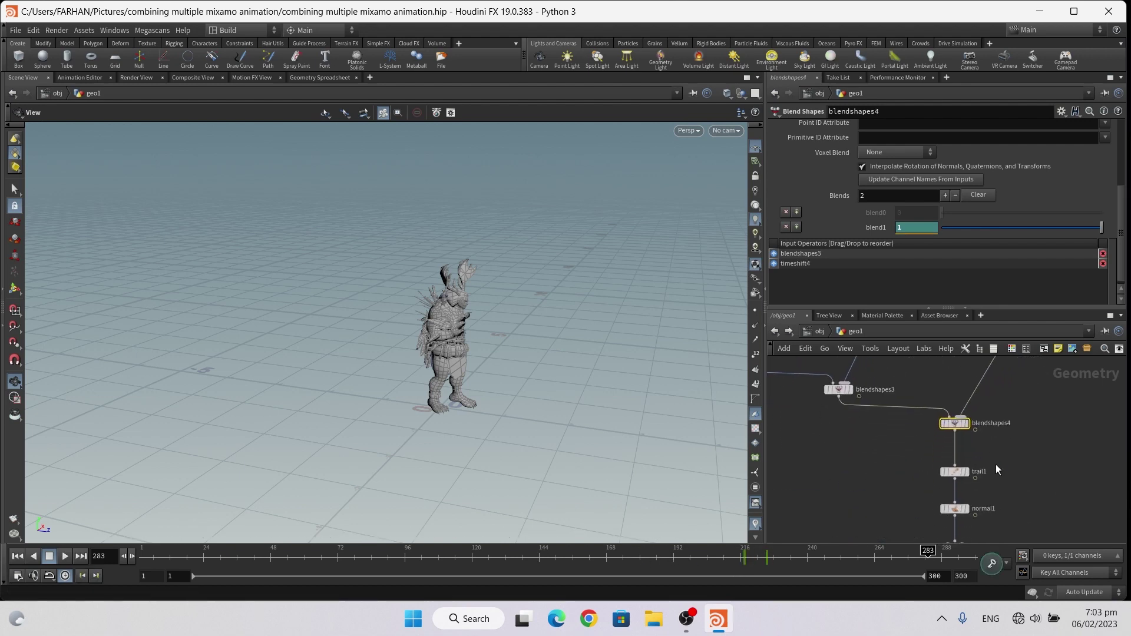
# Keep trail1's Result Type set to Compute Velocity
pyautogui.click(955, 472)
pyautogui.click(881, 126)
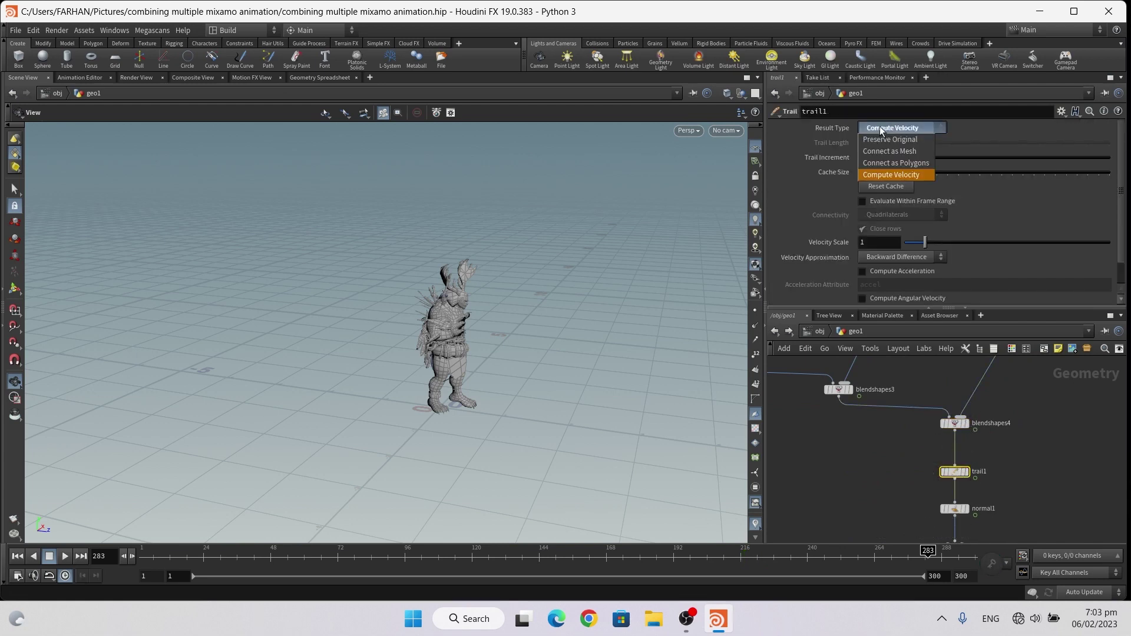
pyautogui.click(850, 472)
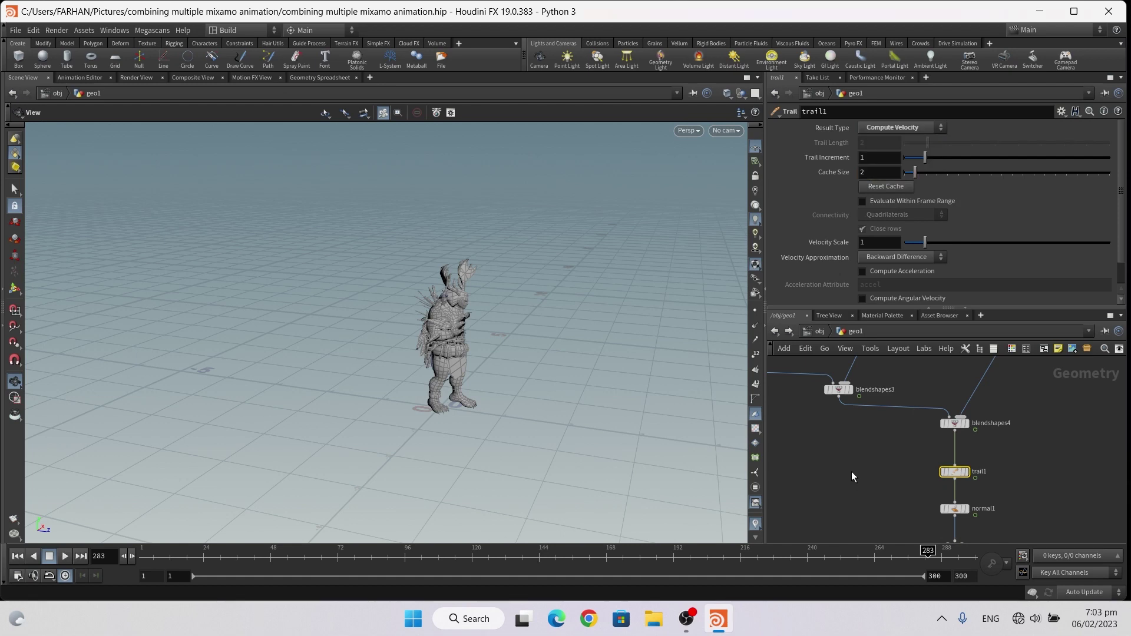
# Check normal1's settings and set the display flag on null1
pyautogui.moveTo(852, 471)
pyautogui.mouseDown(button='middle')
pyautogui.moveTo(871, 420)
pyautogui.moveTo(872, 441)
pyautogui.mouseUp(button='middle')
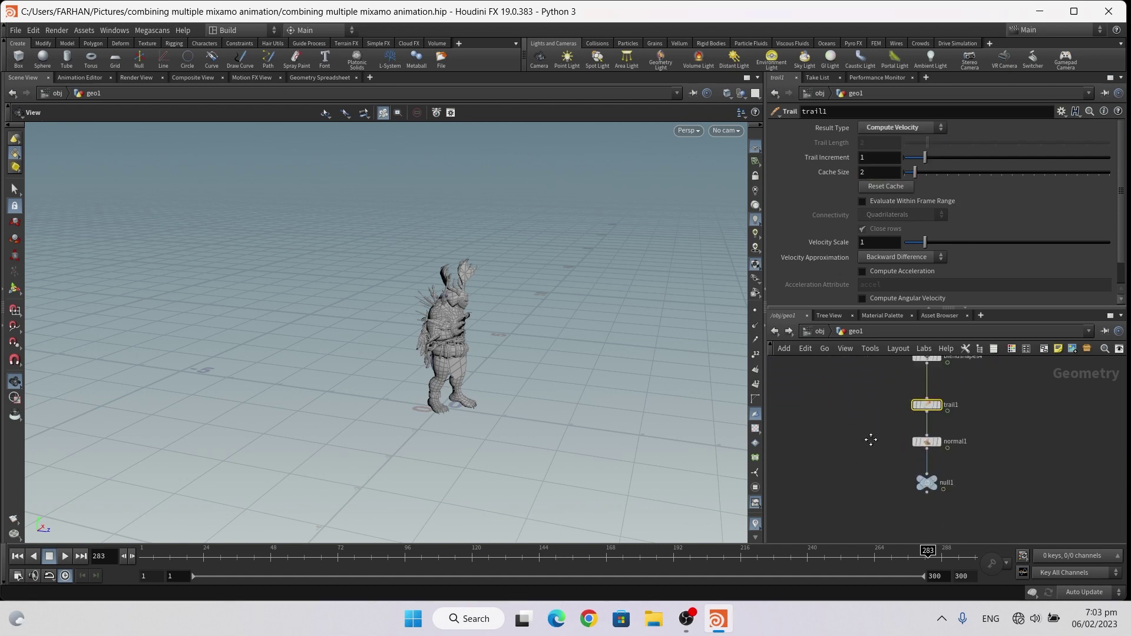
pyautogui.click(922, 443)
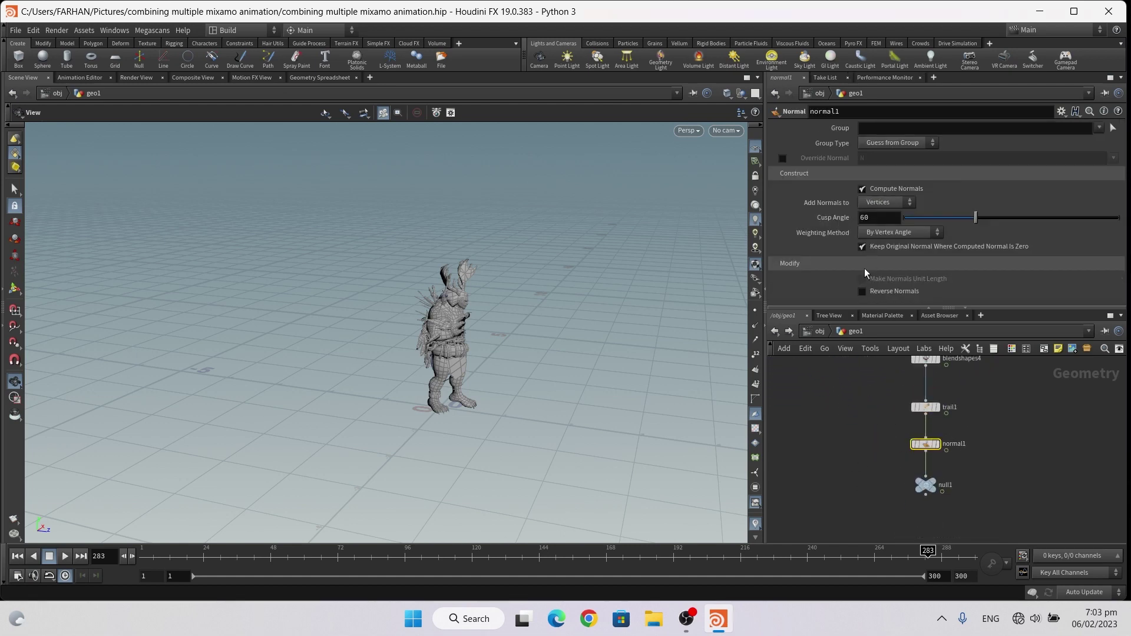
pyautogui.click(934, 484)
pyautogui.moveTo(409, 519); pyautogui.dragTo(429, 407)
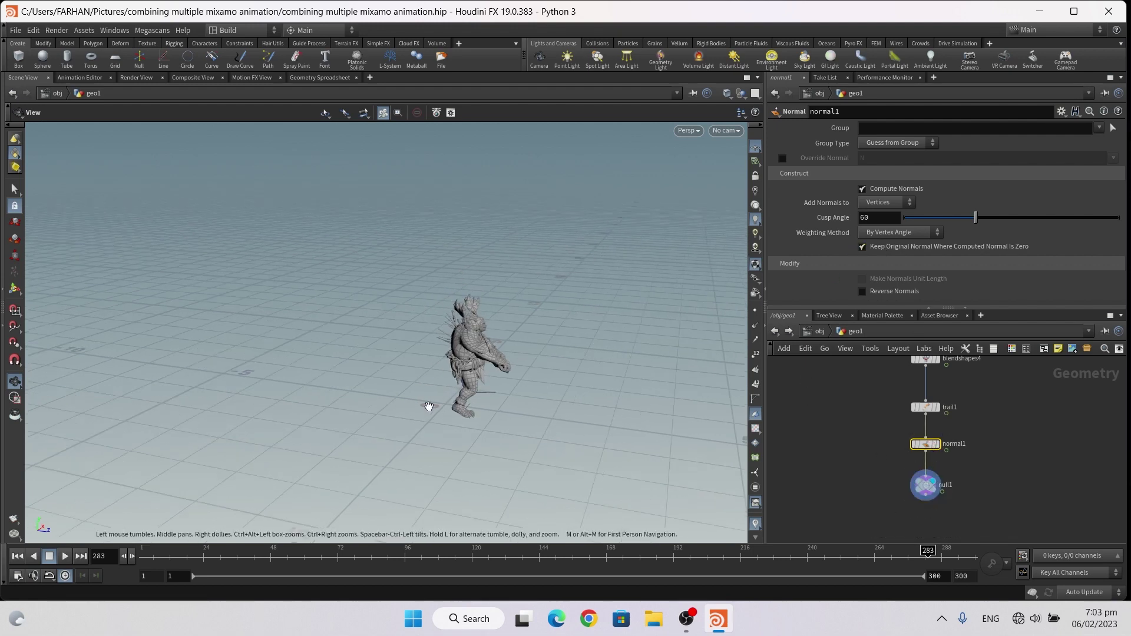
pyautogui.click(18, 557)
pyautogui.click(64, 556)
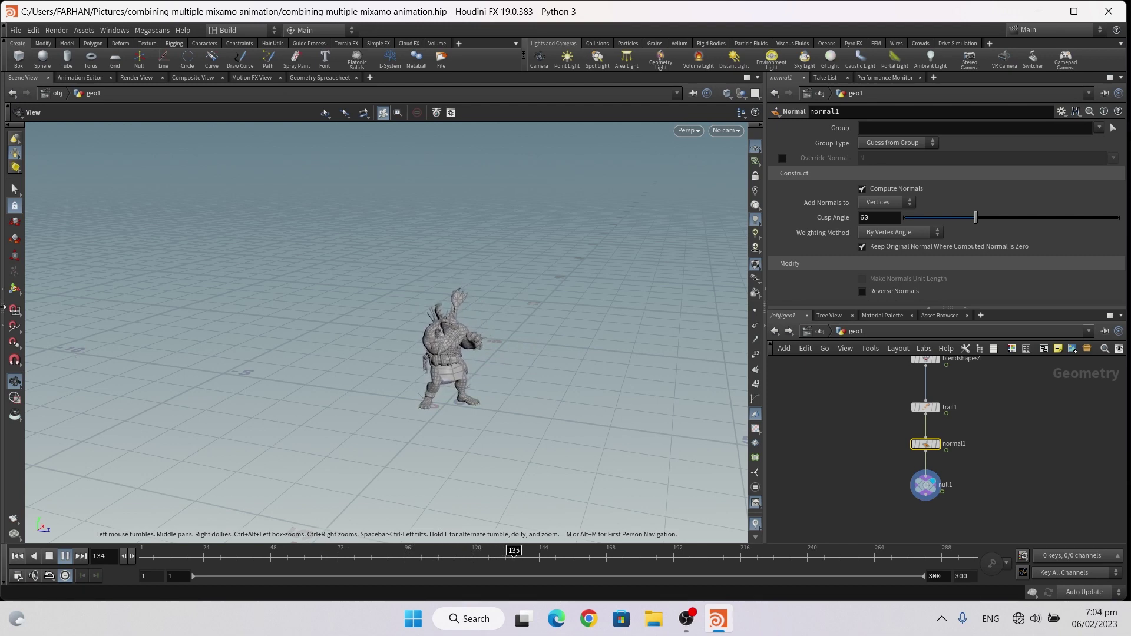
pyautogui.press('Escape')
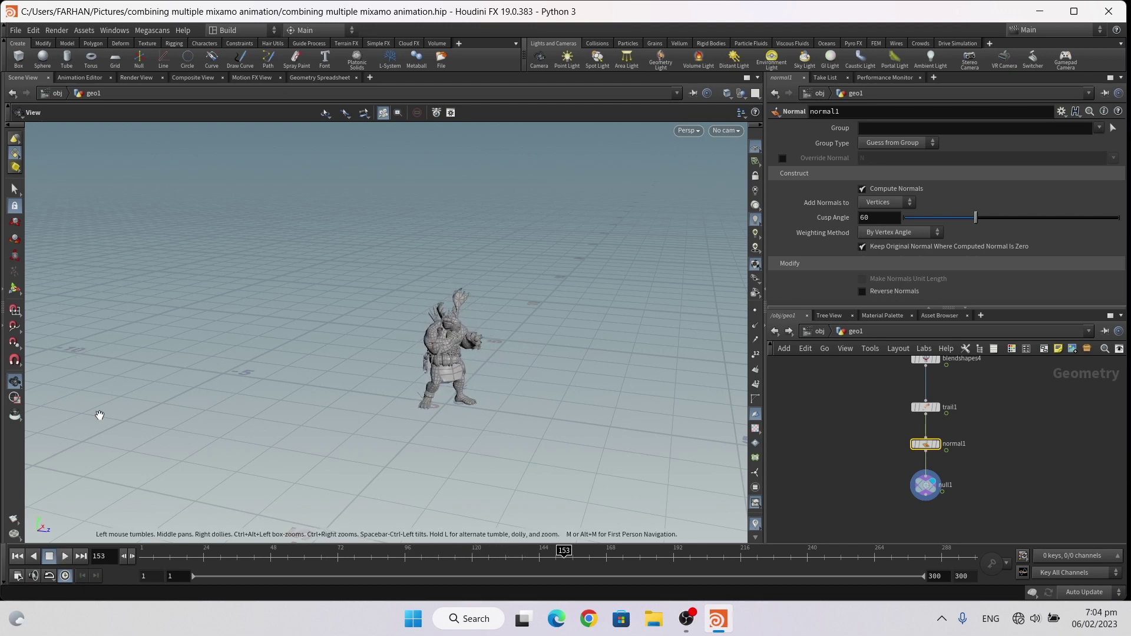